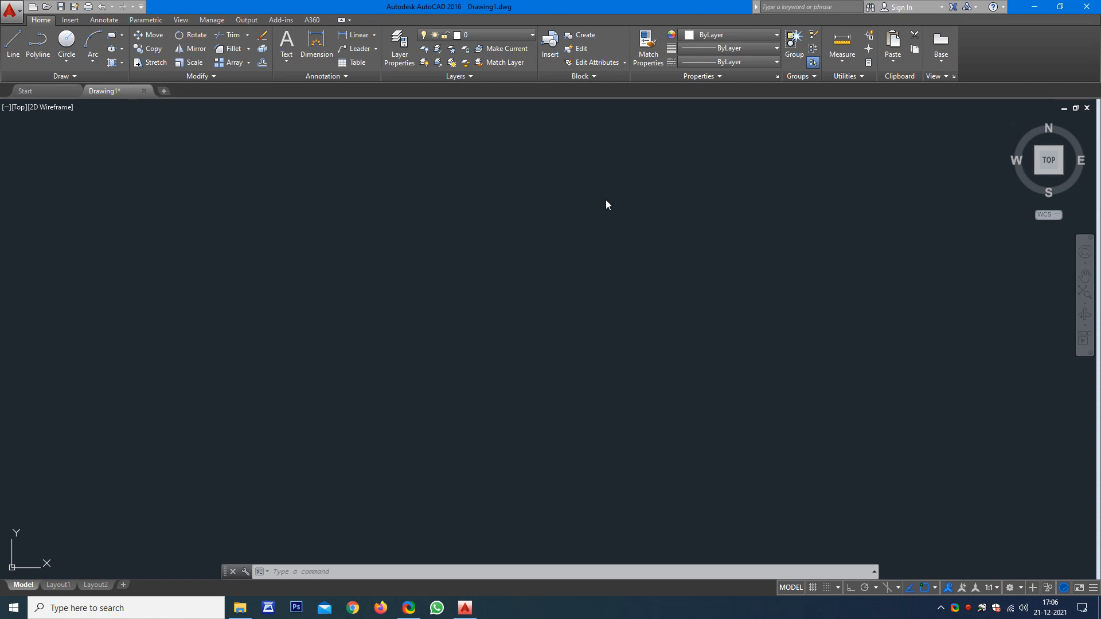
- Draw a horizontal line 70 units long to the right from point 2,2 with Ortho mode on
click(568, 205)
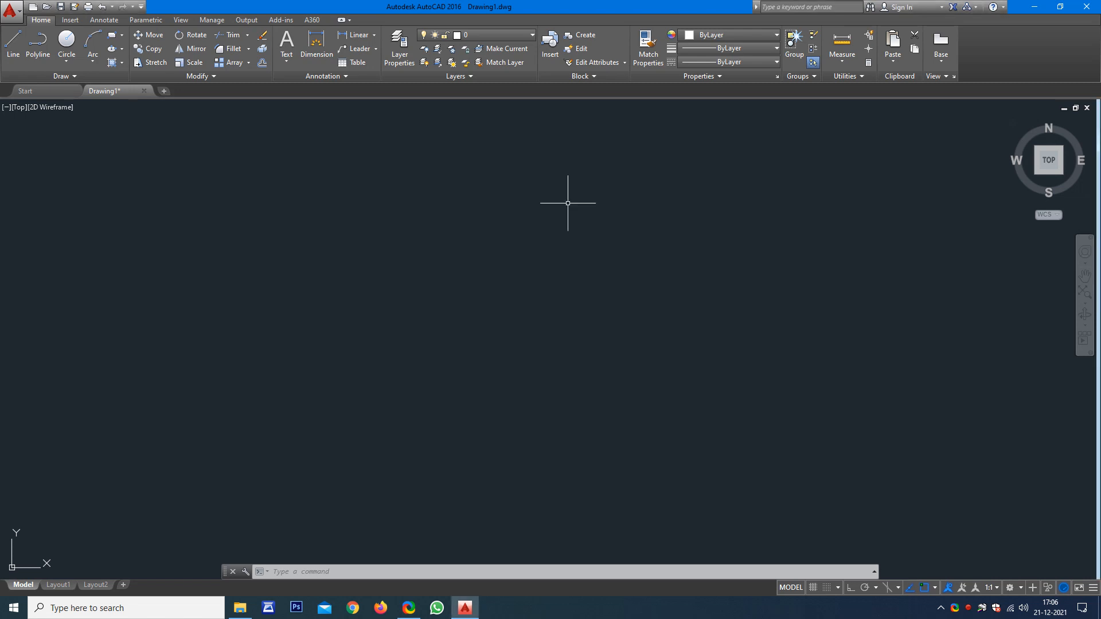
text(l)
key(Return)
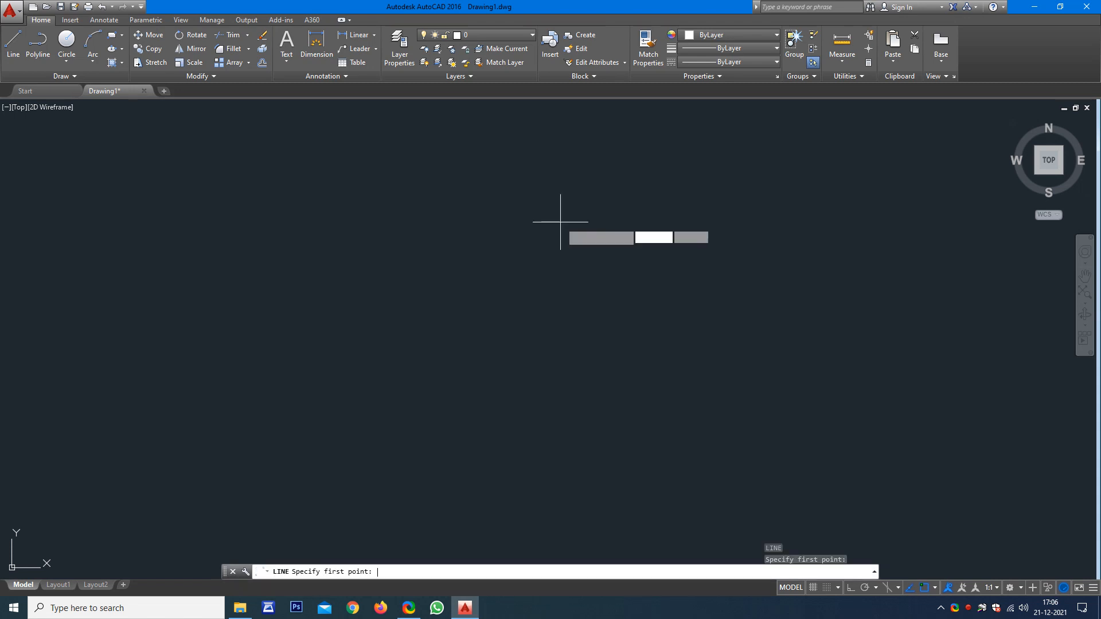
key(Return)
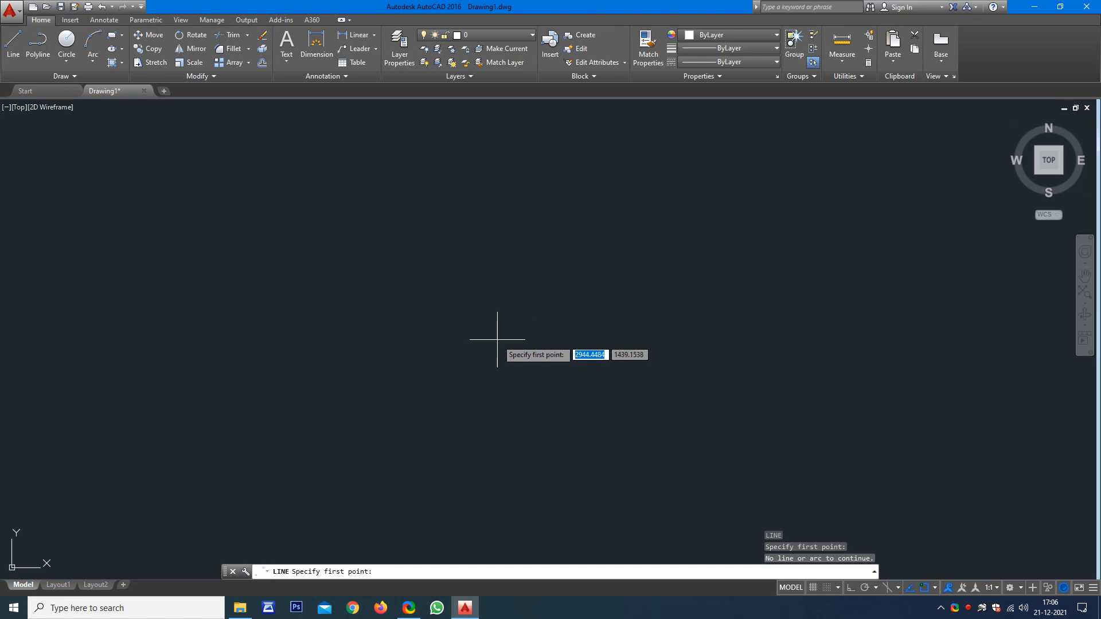
text(2,2)
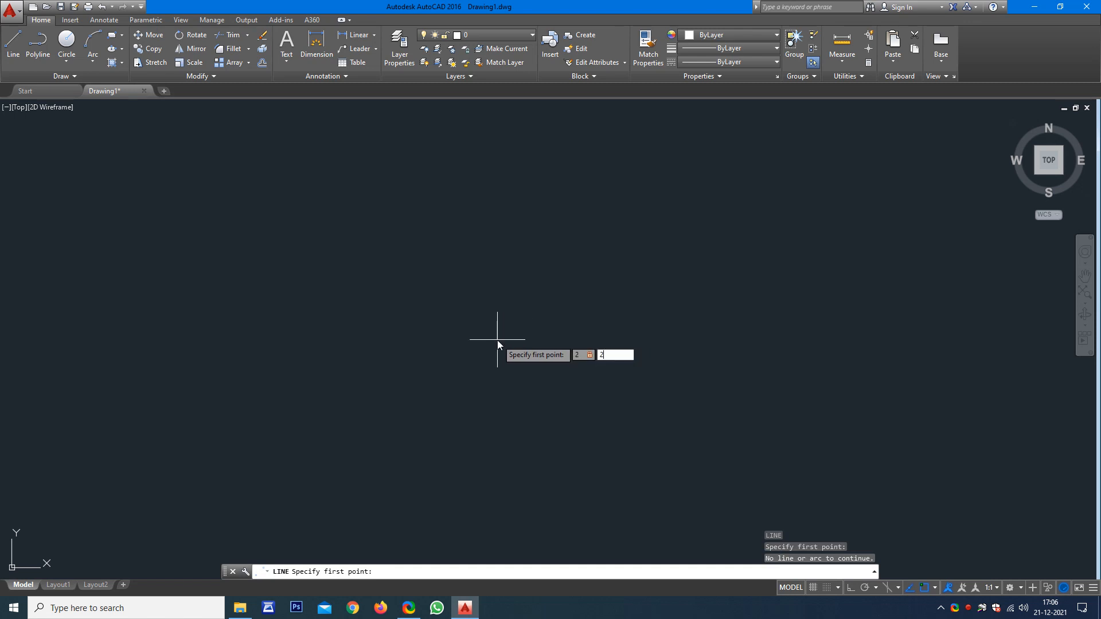
key(Return)
scroll(189, 453, down, 3)
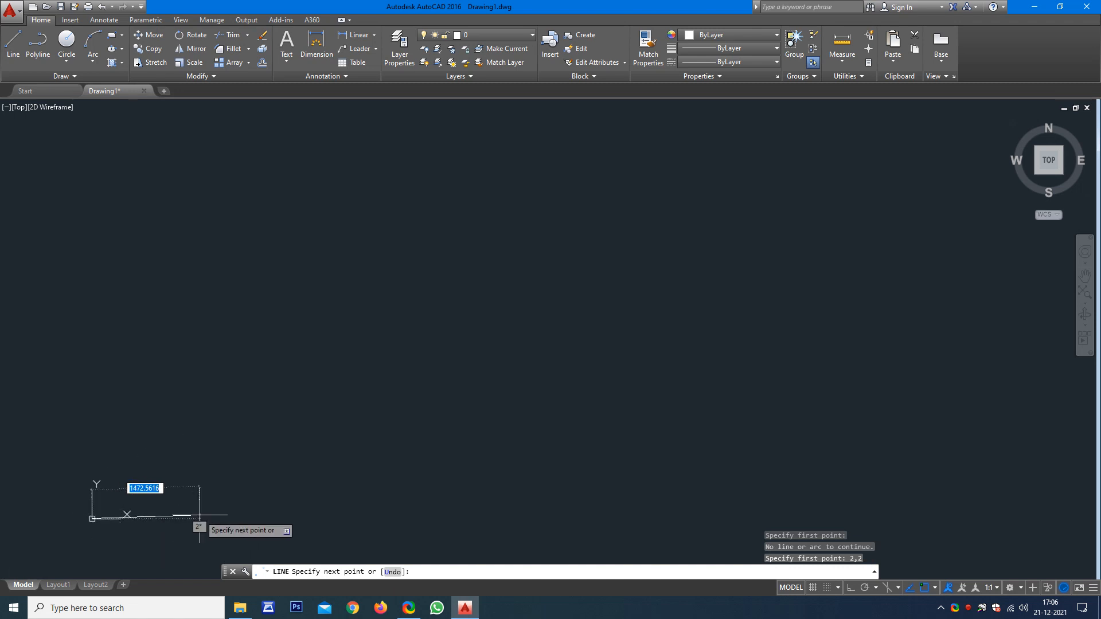
key(F8)
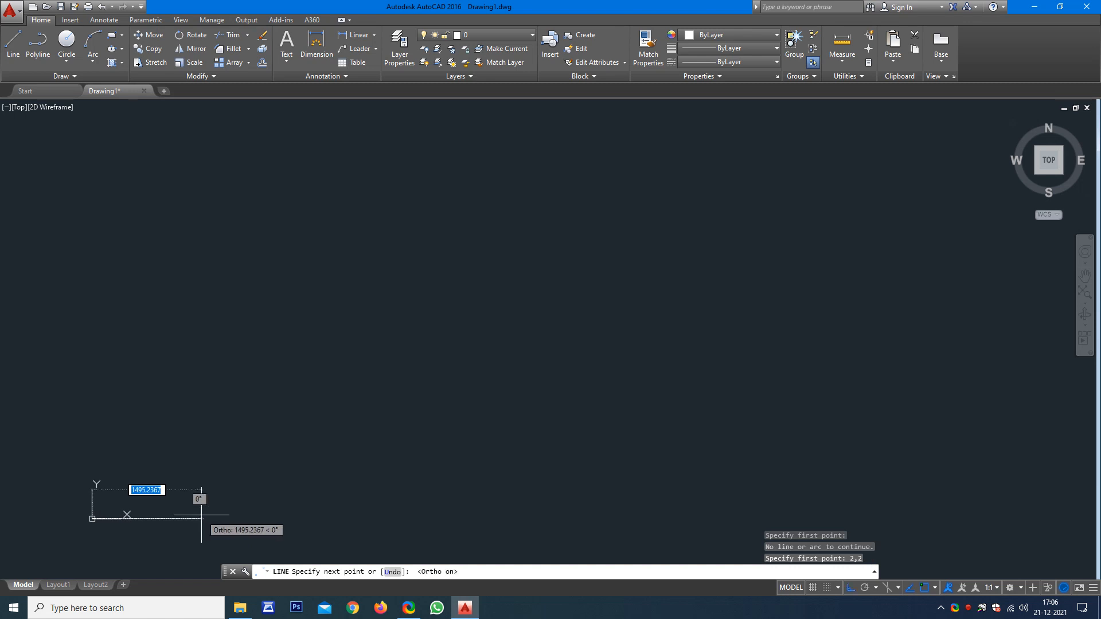
text(70)
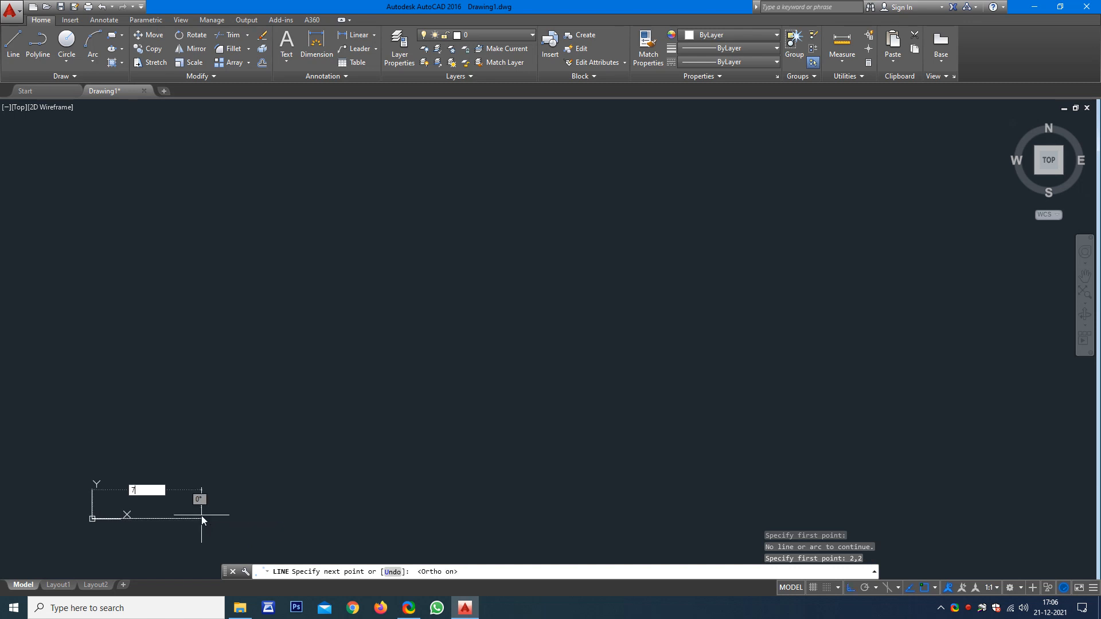
key(Return)
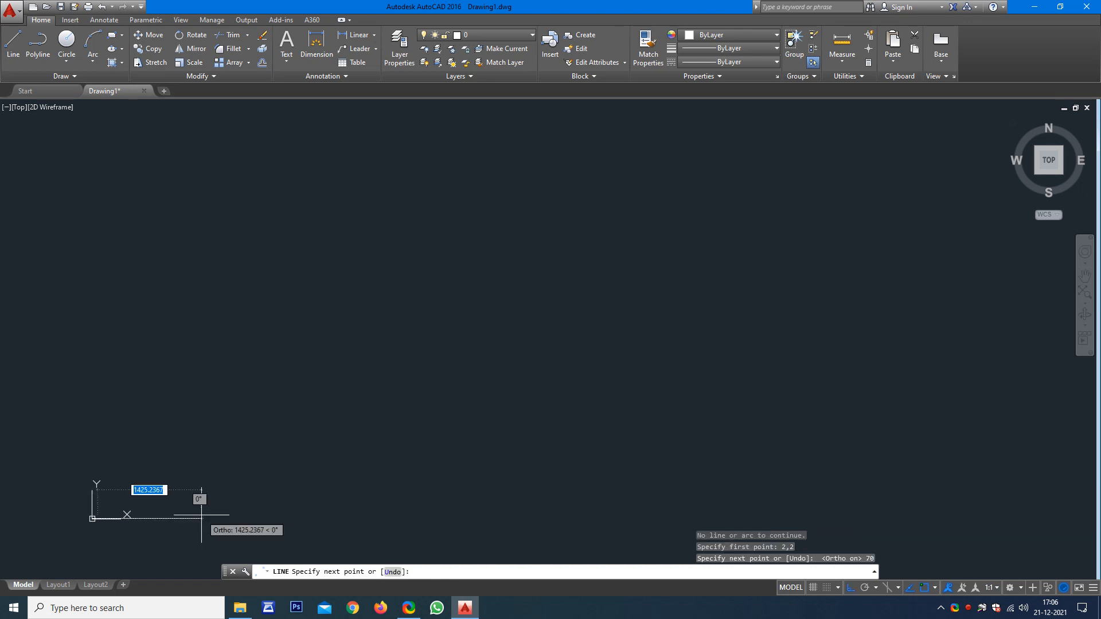
key(Escape)
key(Escape)
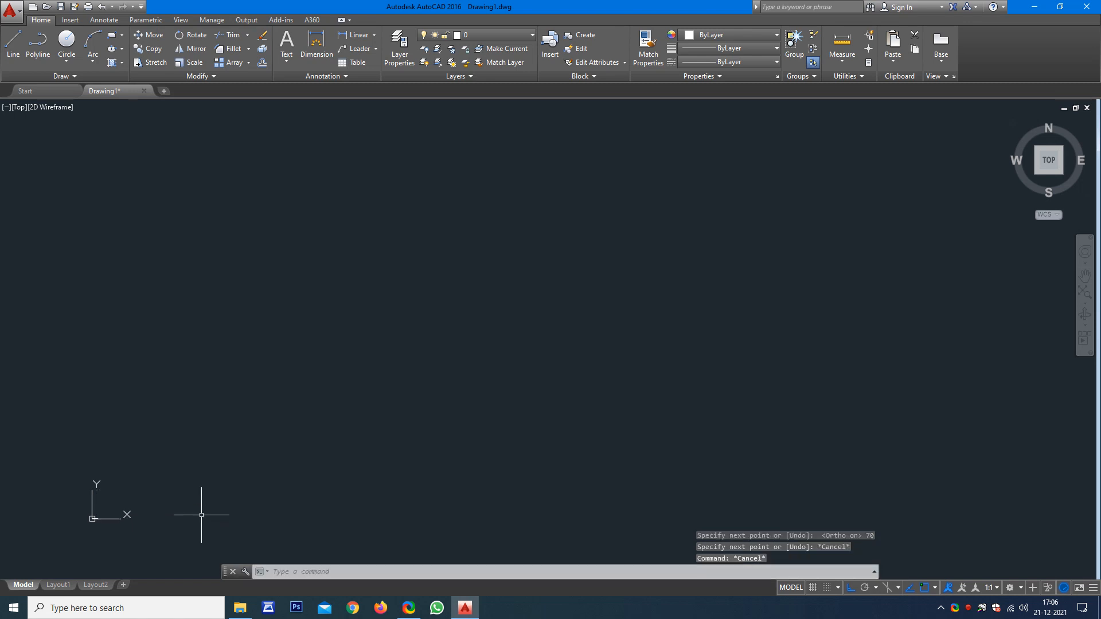
- Set the UCS icon to the Noorigin option so it stays away from the origin
text(UCS)
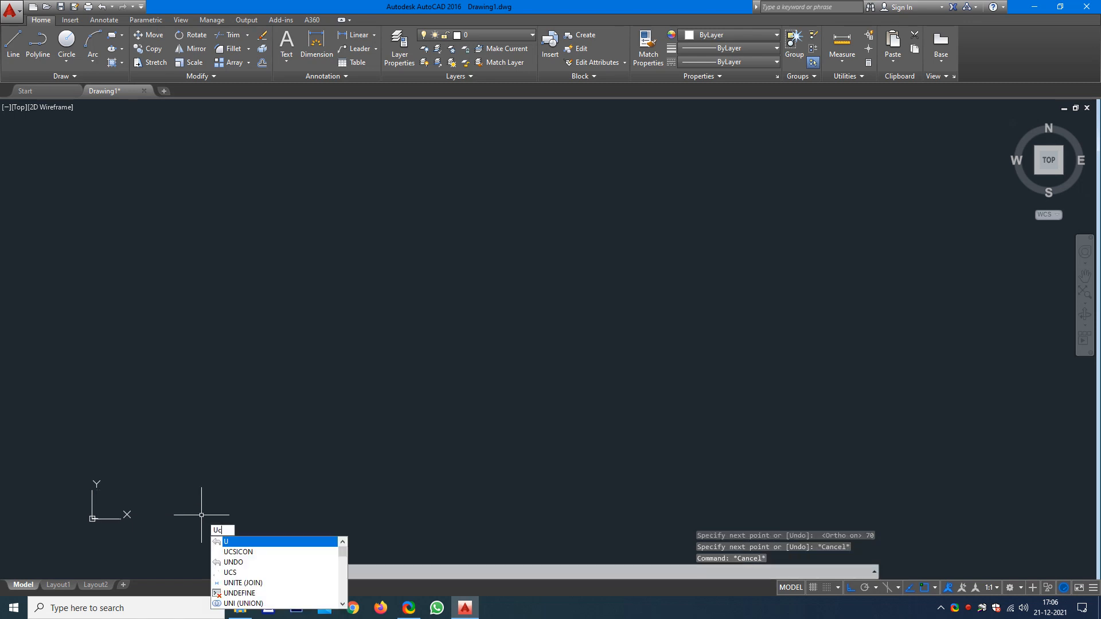
text(ICon)
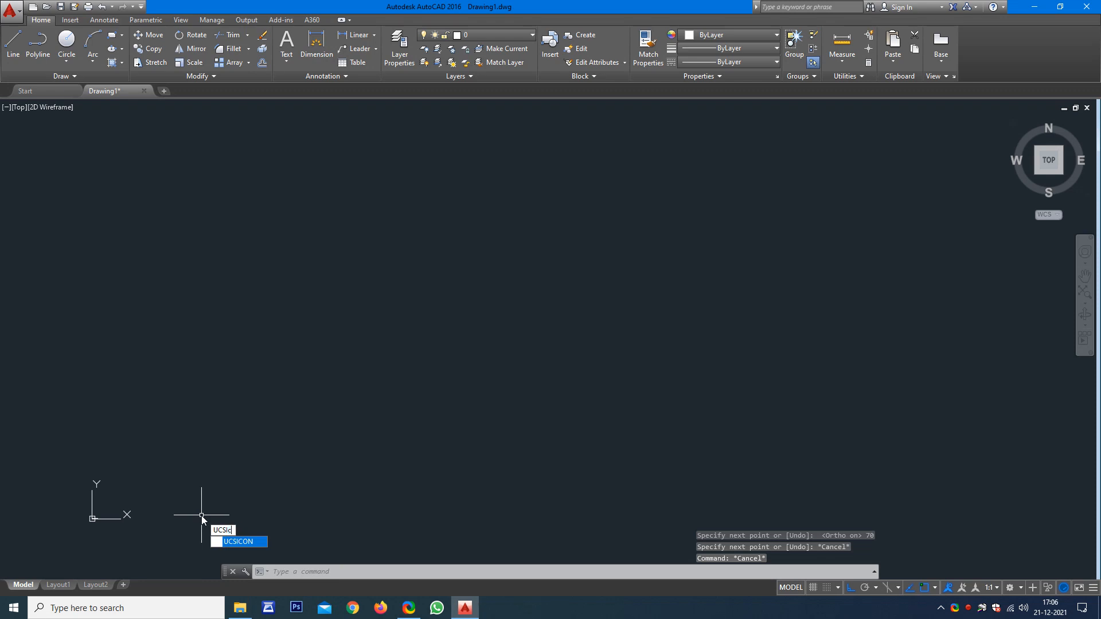
key(Return)
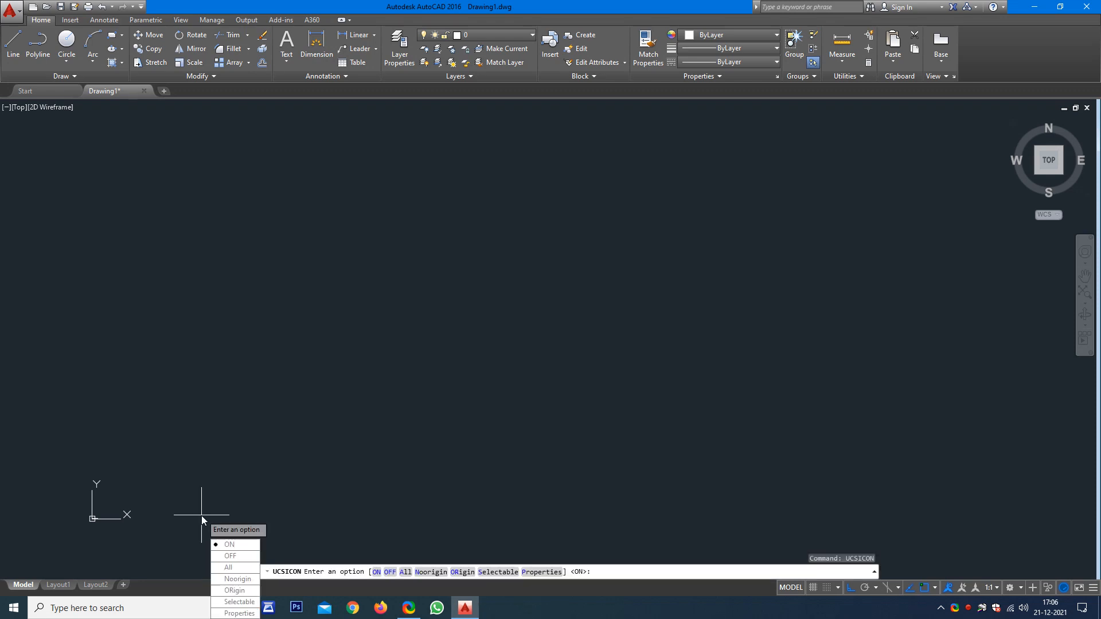
text(N)
key(Return)
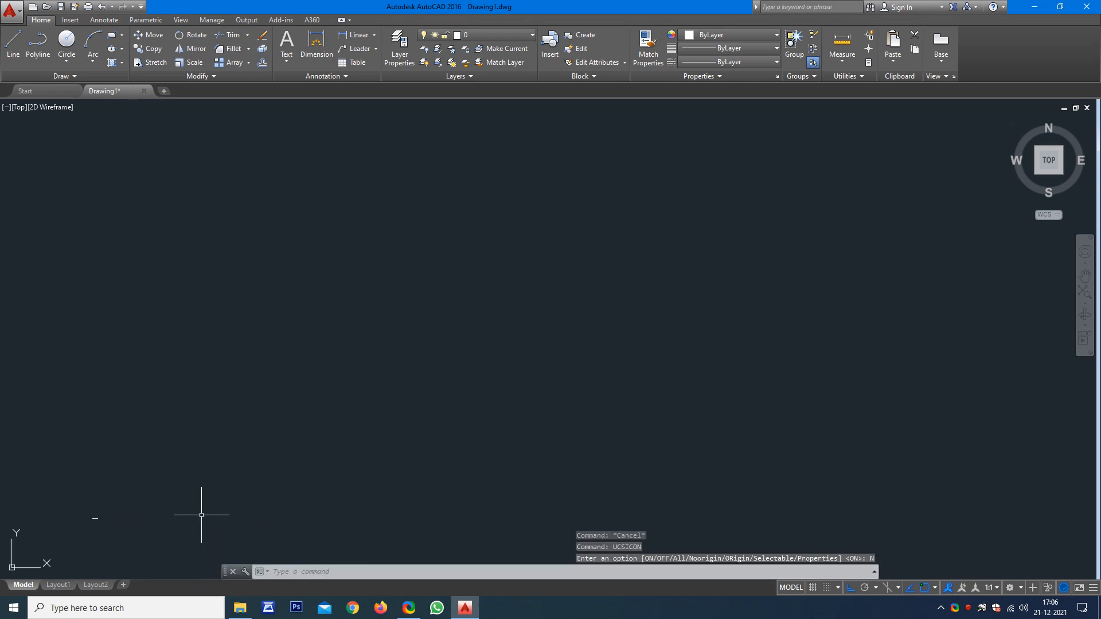
- Offset the horizontal line 90 units downward
mouse_move(68, 513)
middle_down()
mouse_move(234, 418)
mouse_move(541, 312)
middle_up()
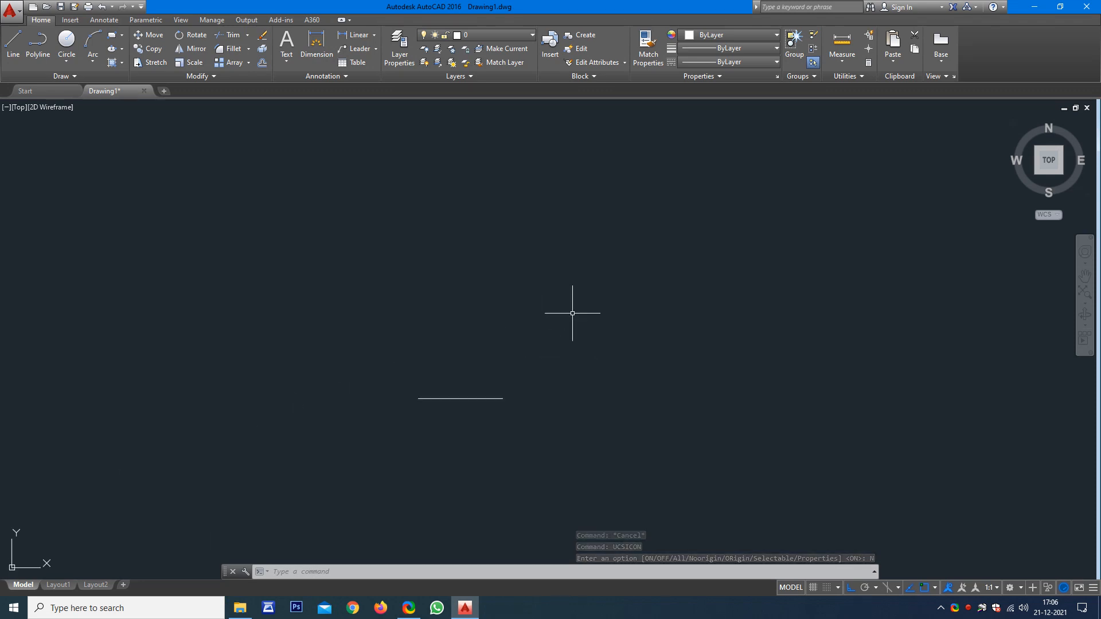
scroll(580, 280, up, 2)
middle_drag(602, 235, 679, 128)
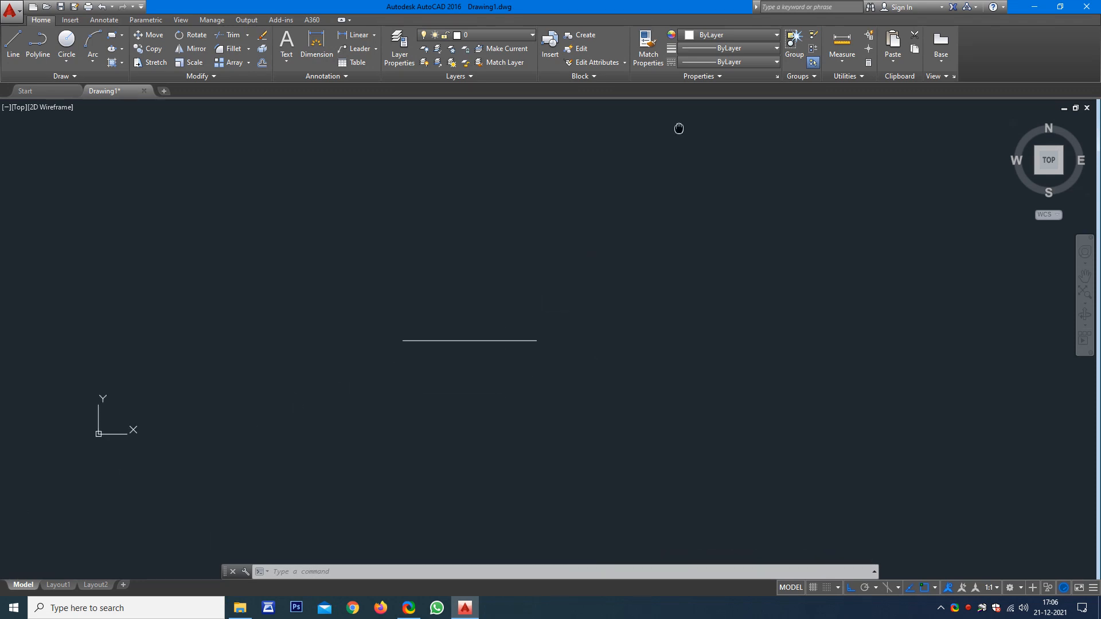
middle_drag(479, 352, 593, 214)
middle_drag(566, 300, 513, 338)
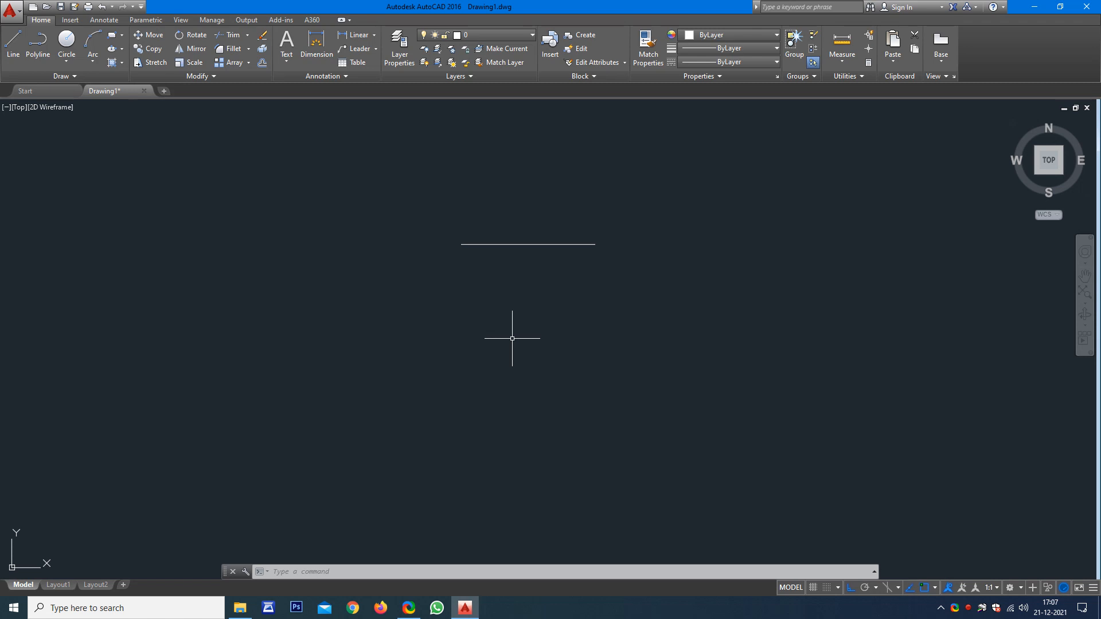
text(o)
key(Return)
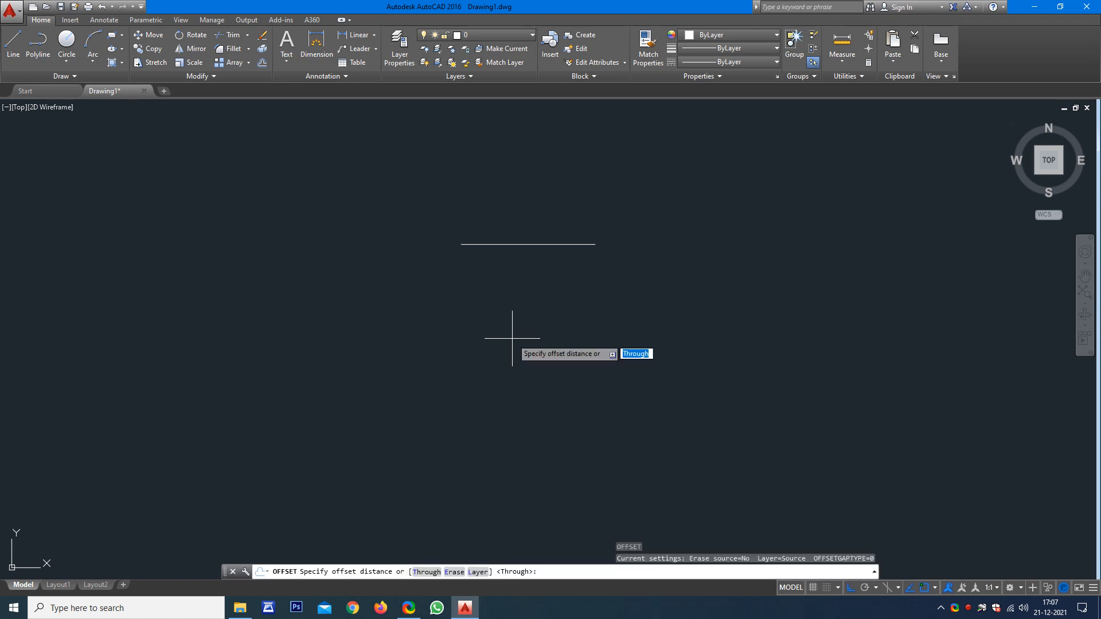
text(90)
key(Return)
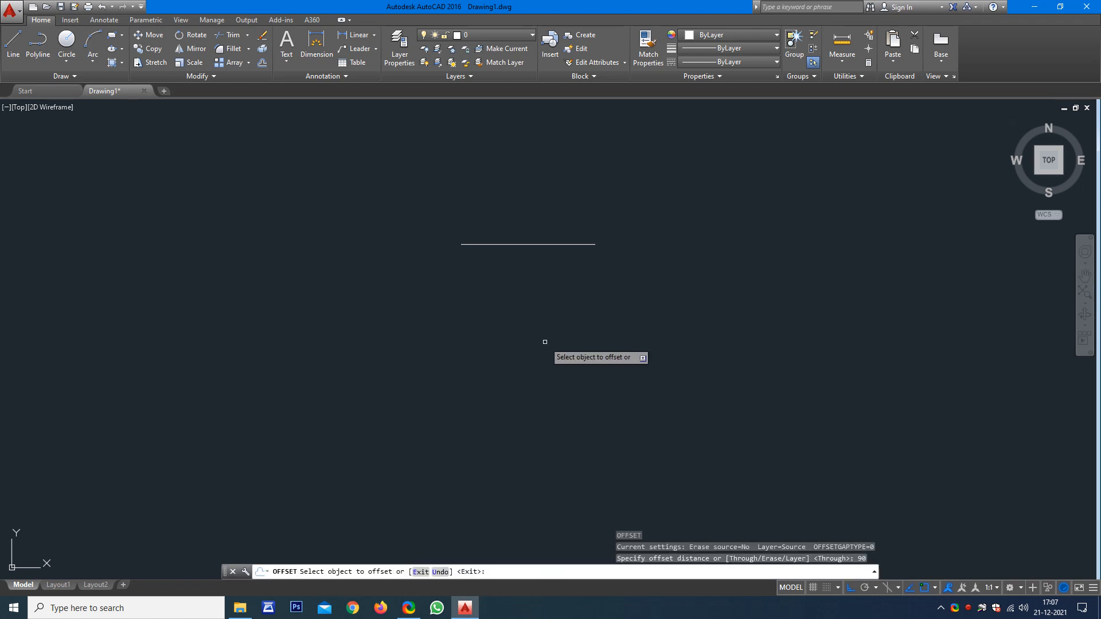
click(519, 245)
click(519, 315)
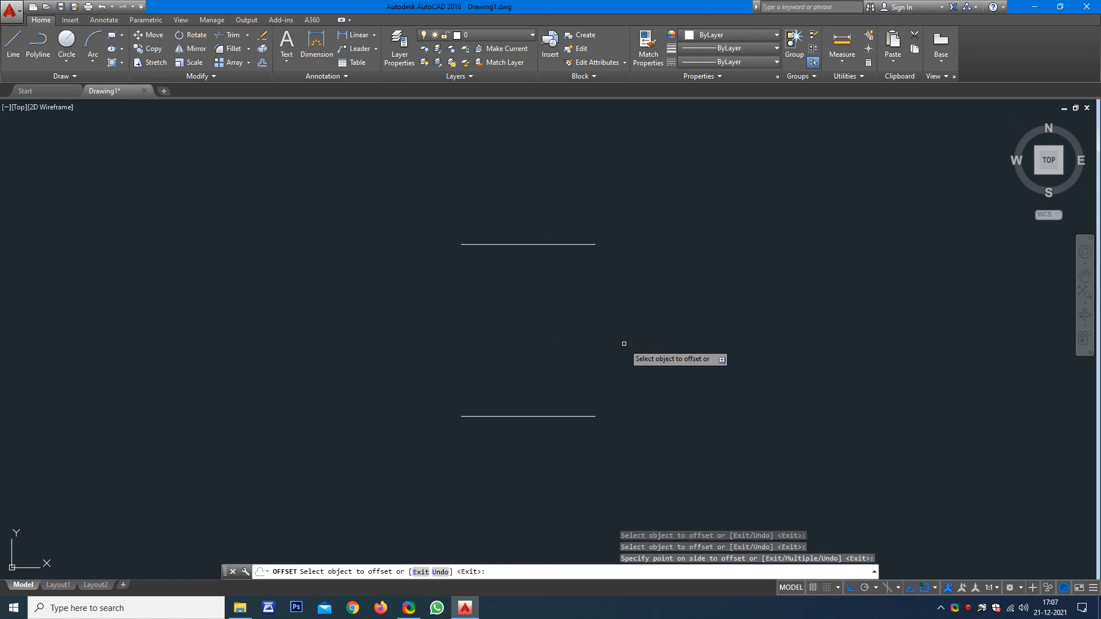
key(Escape)
key(Escape)
key(Escape)
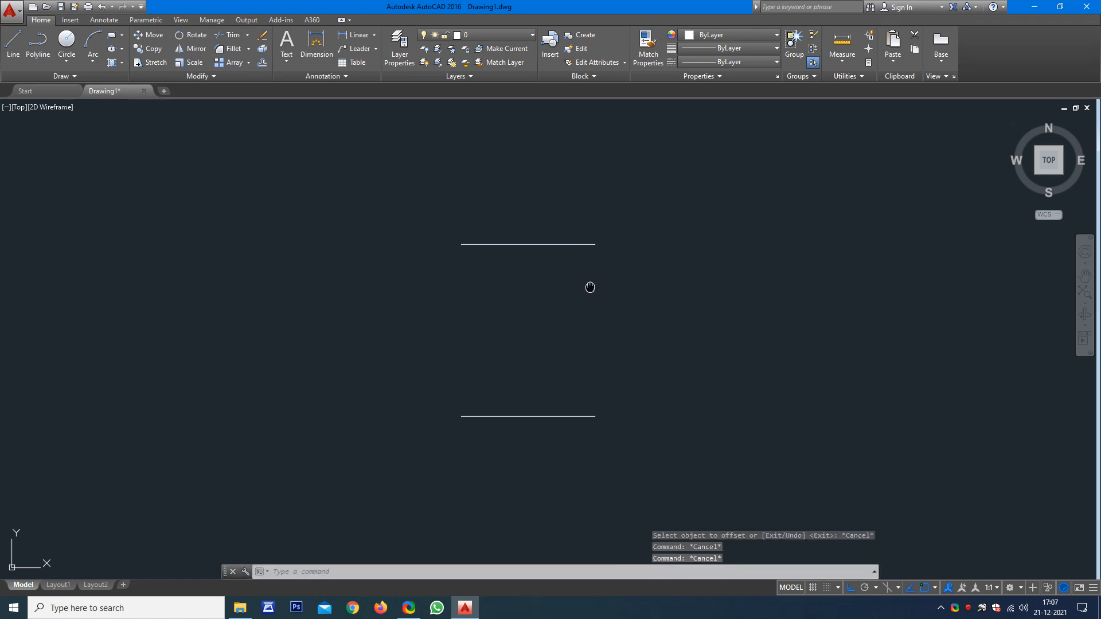
- Draw a circle of radius 22 centred on the right endpoint of the upper horizontal line
middle_drag(589, 287, 536, 323)
scroll(536, 323, up, 2)
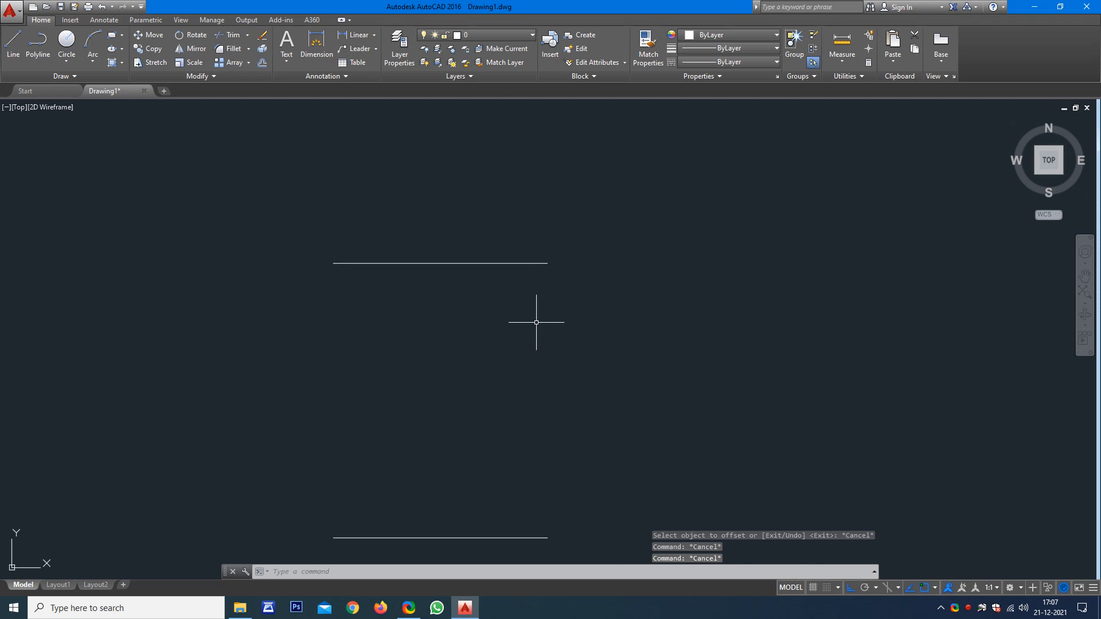
text(c)
key(Return)
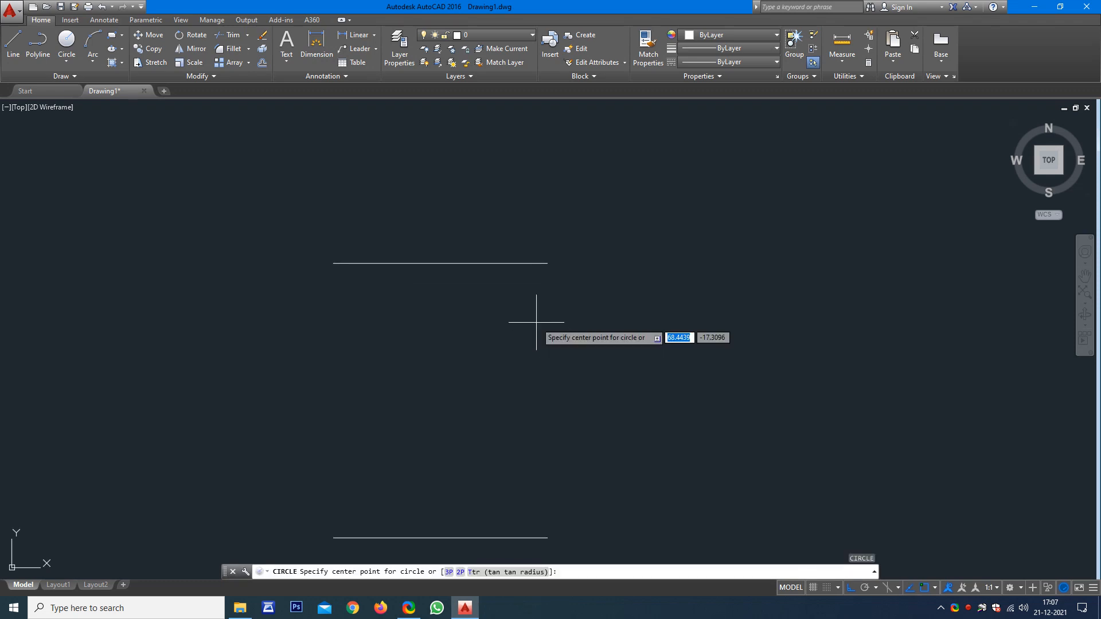
click(547, 263)
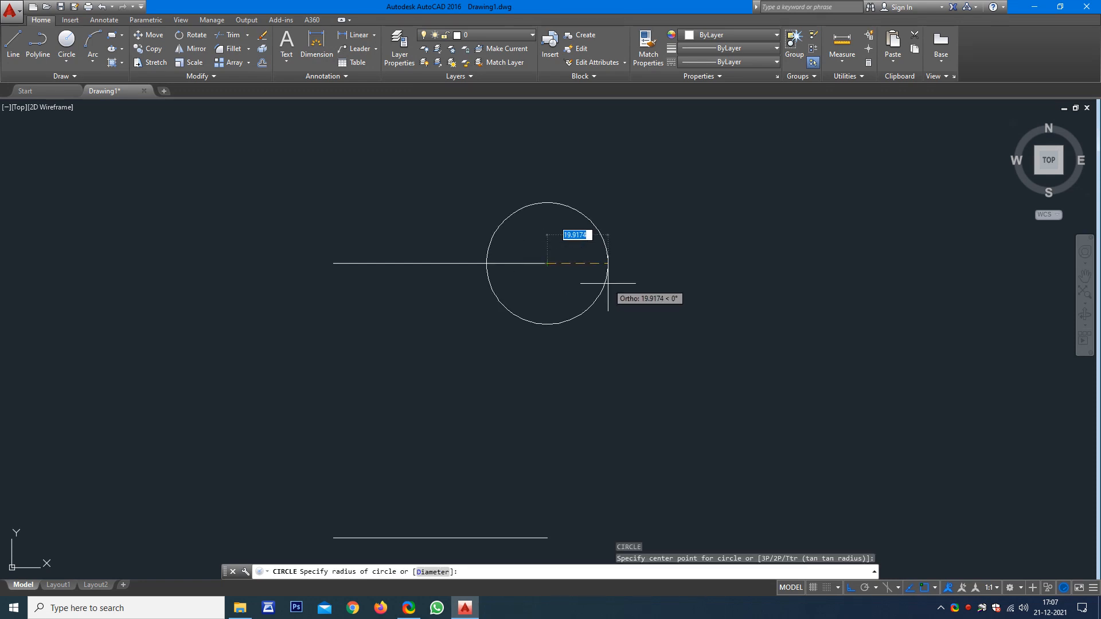
text(22)
key(Return)
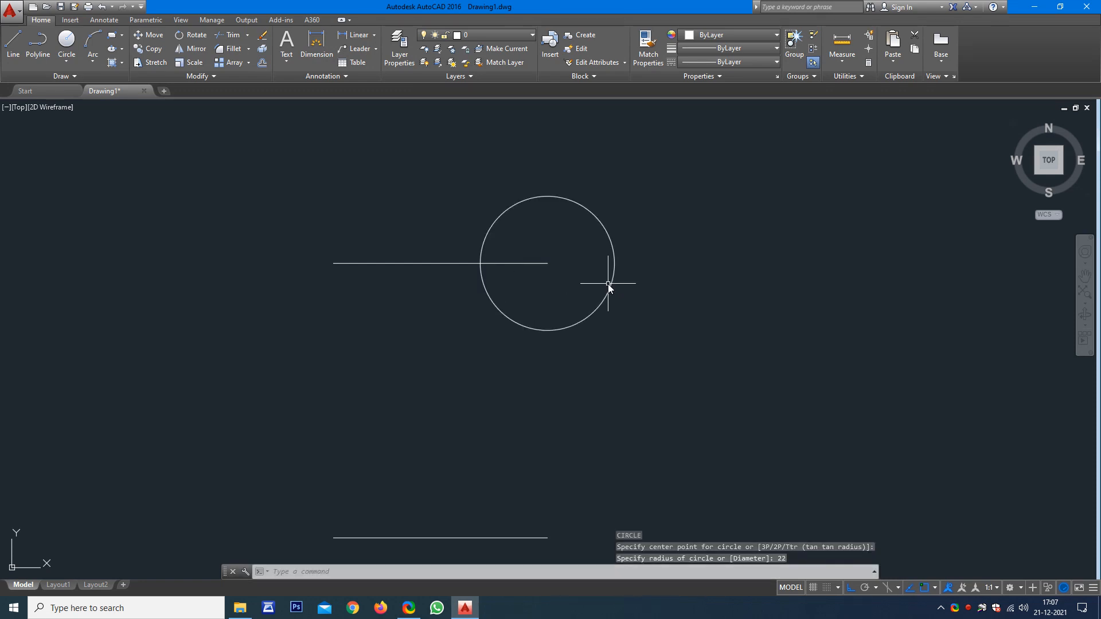
- Draw a circle of radius 22 centred on the left endpoint of the upper line
text(c)
key(Return)
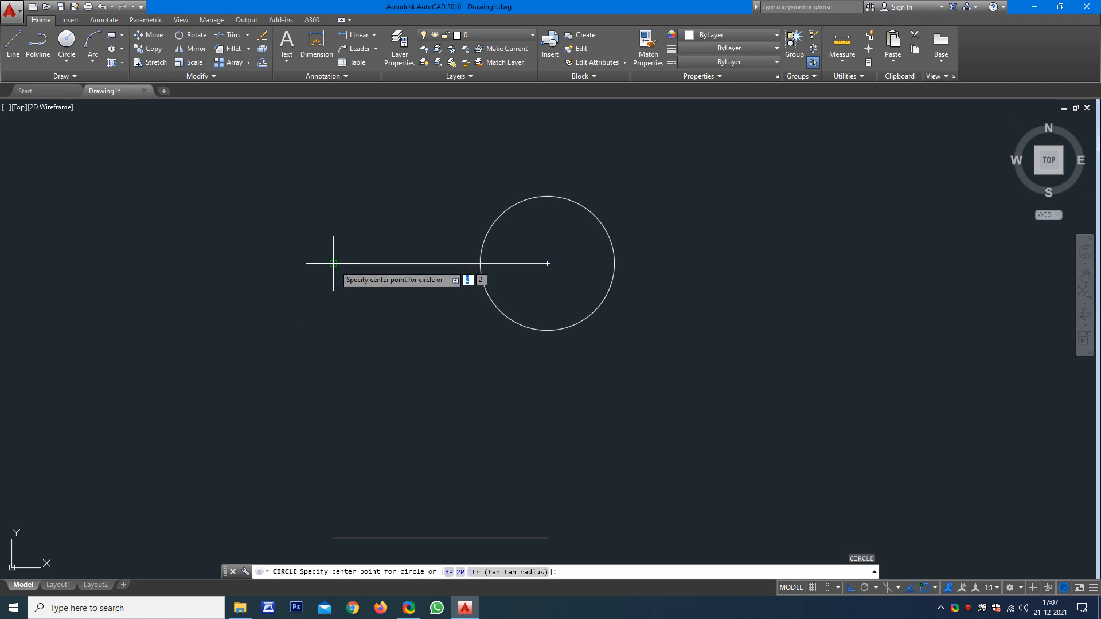
click(333, 263)
text(22)
key(Return)
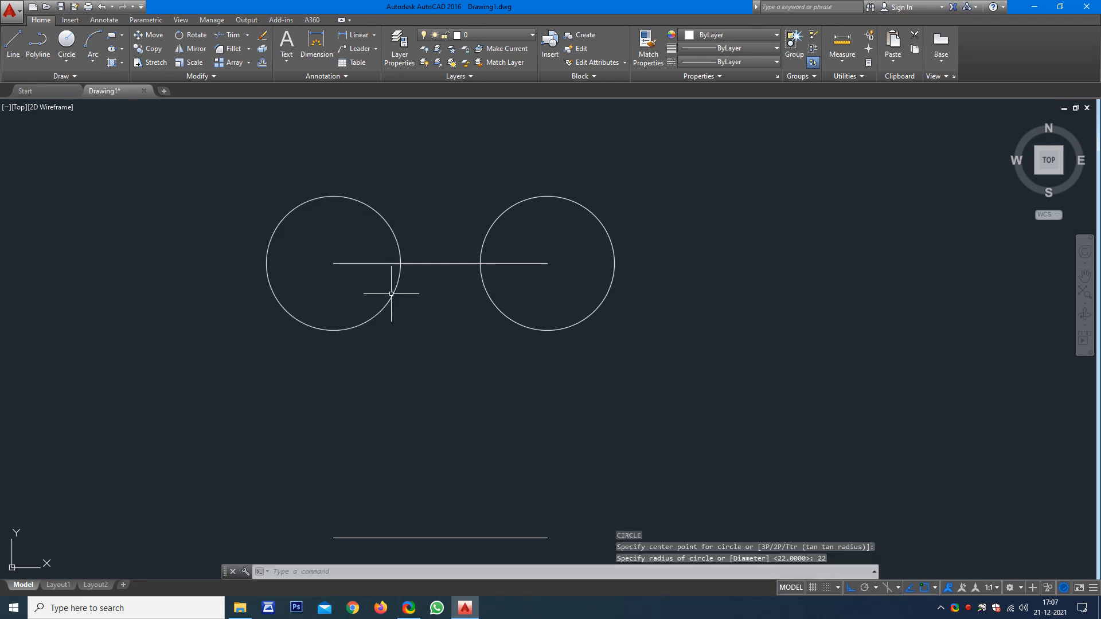
- Add a concentric circle of radius 13 inside the right circle
text(c)
key(Return)
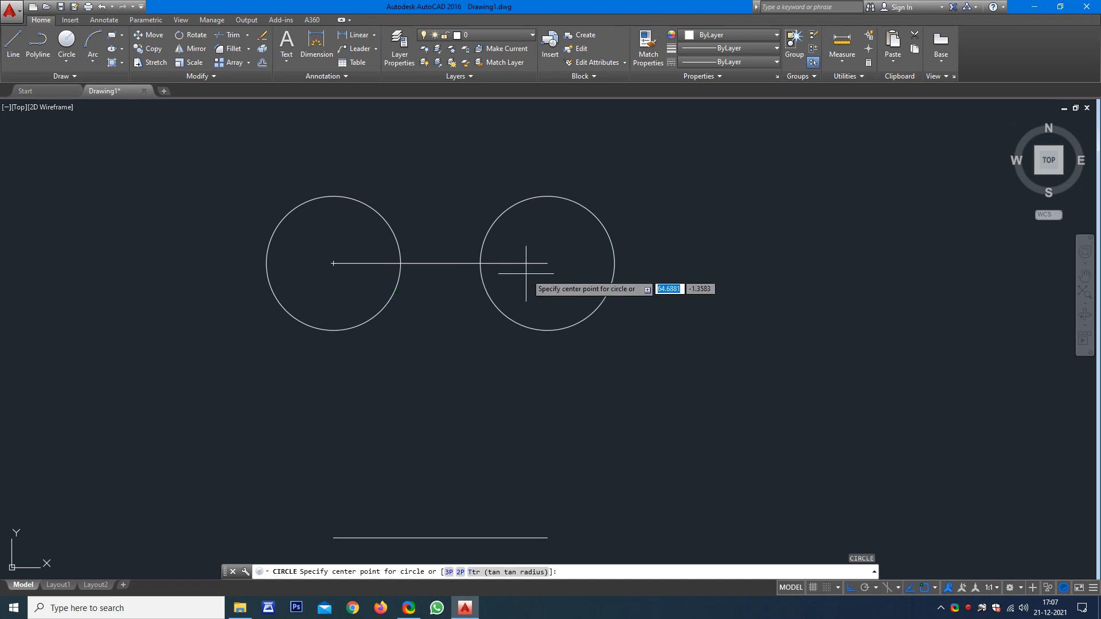
click(547, 263)
text(13)
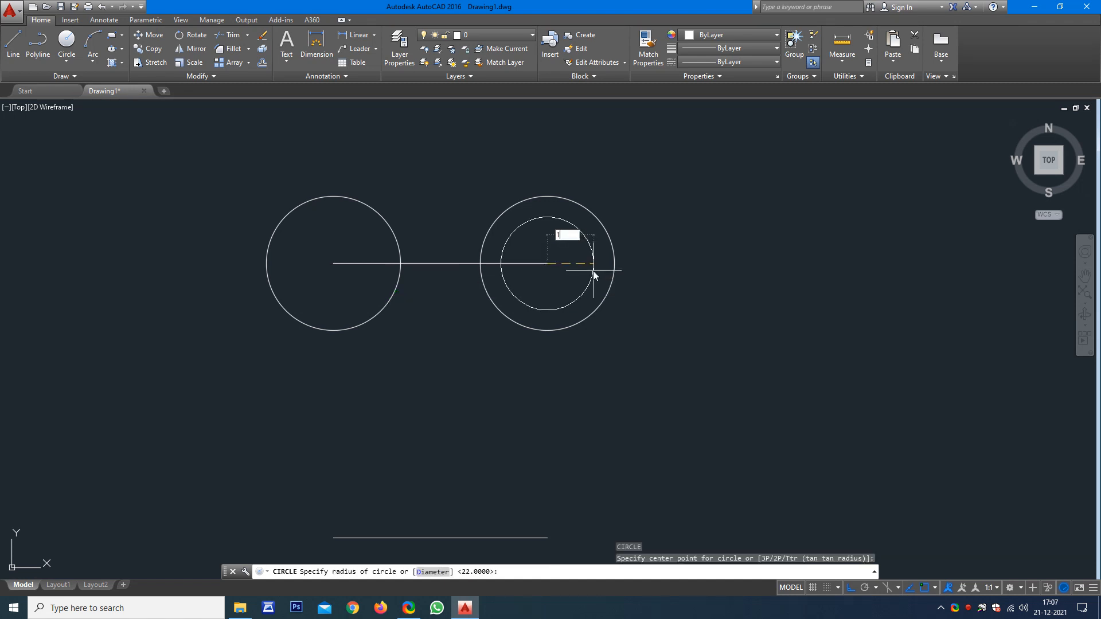
key(Return)
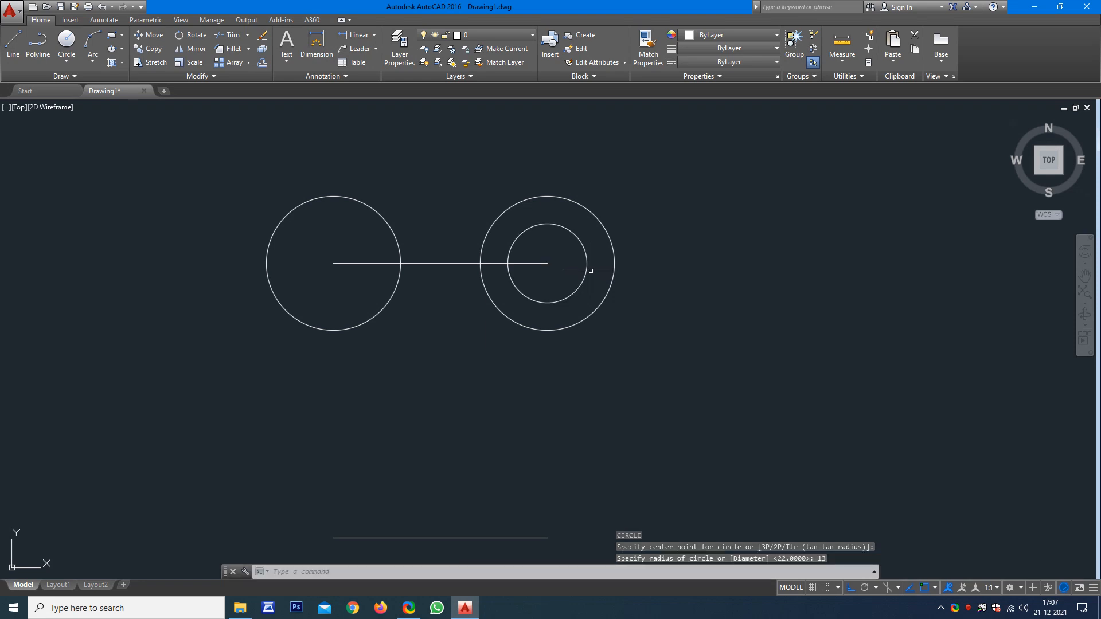
- Add a concentric circle of radius 13 inside the left circle
key(Return)
click(333, 264)
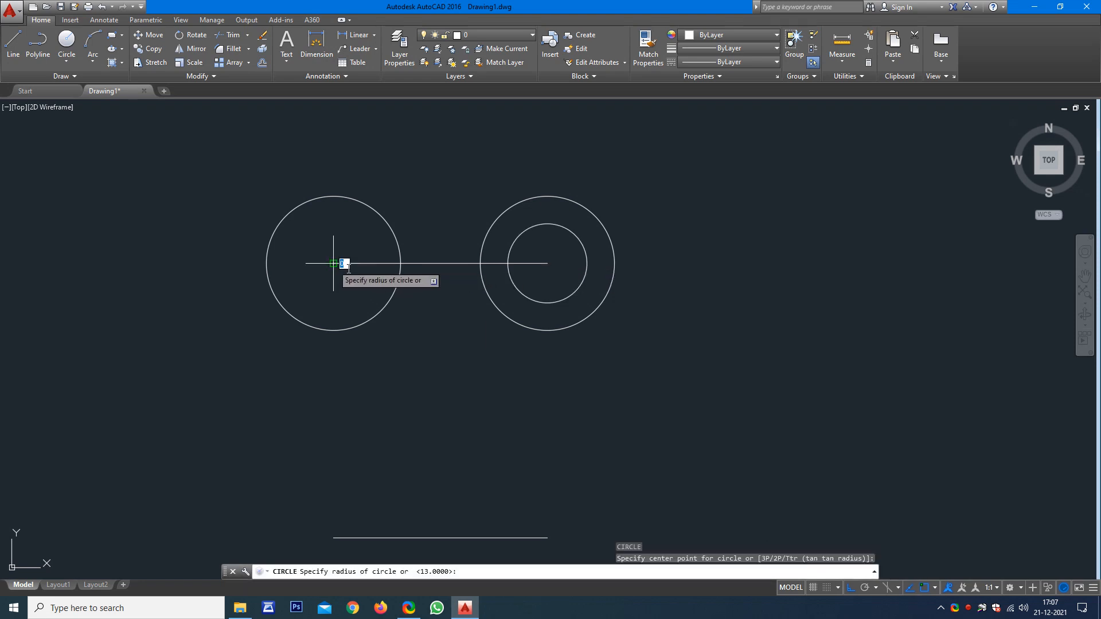
text(13)
key(Return)
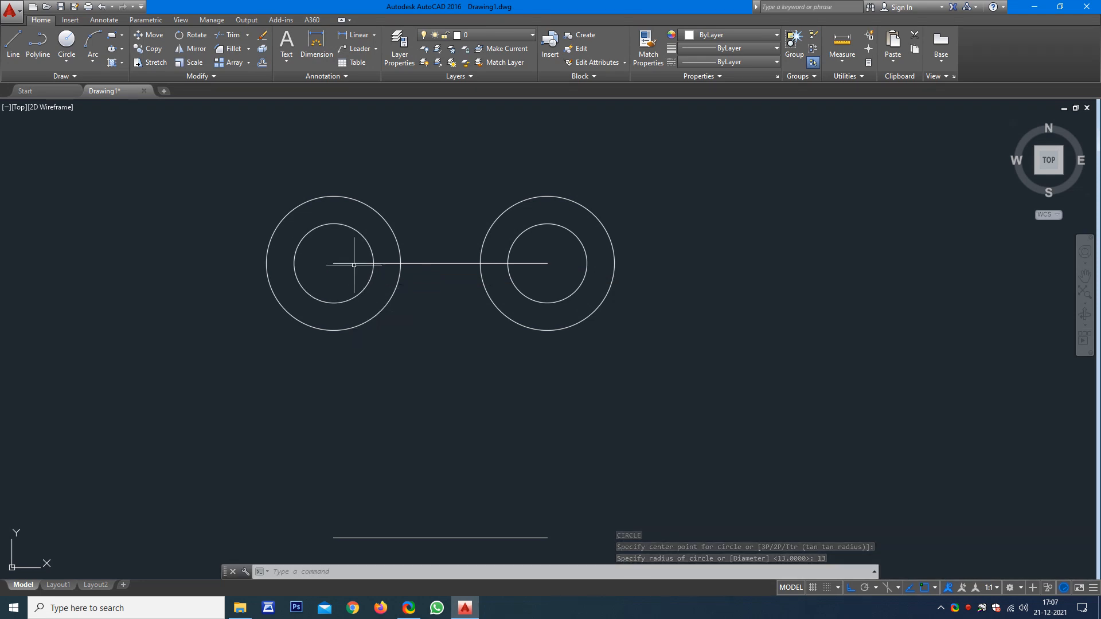
- Draw a vertical line from the left circles' centre down past the outer circle
text(l)
key(Return)
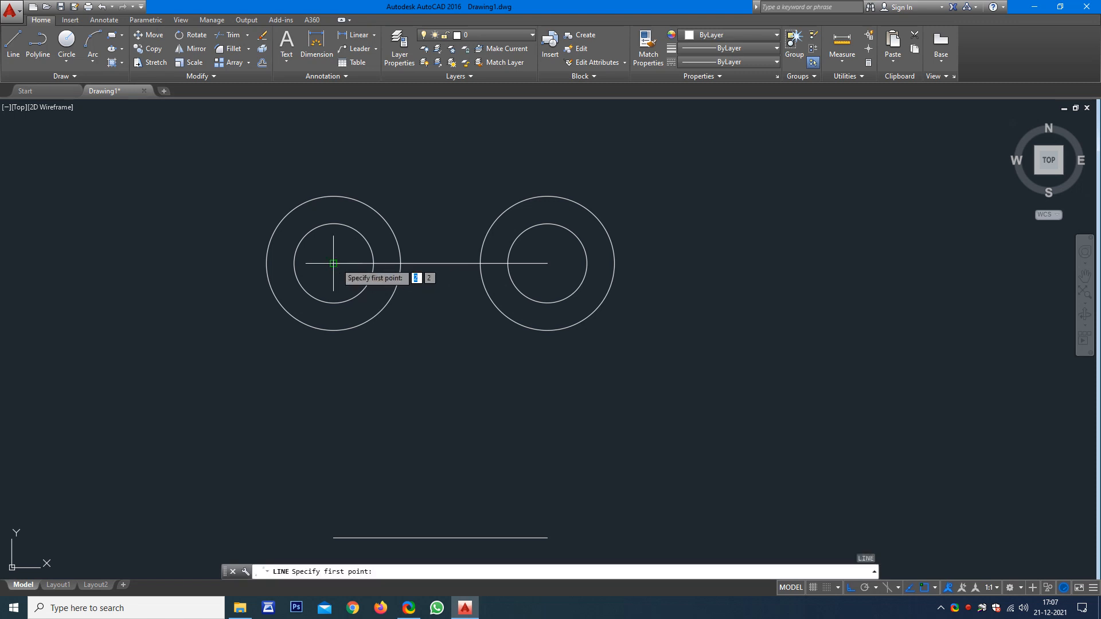
click(333, 264)
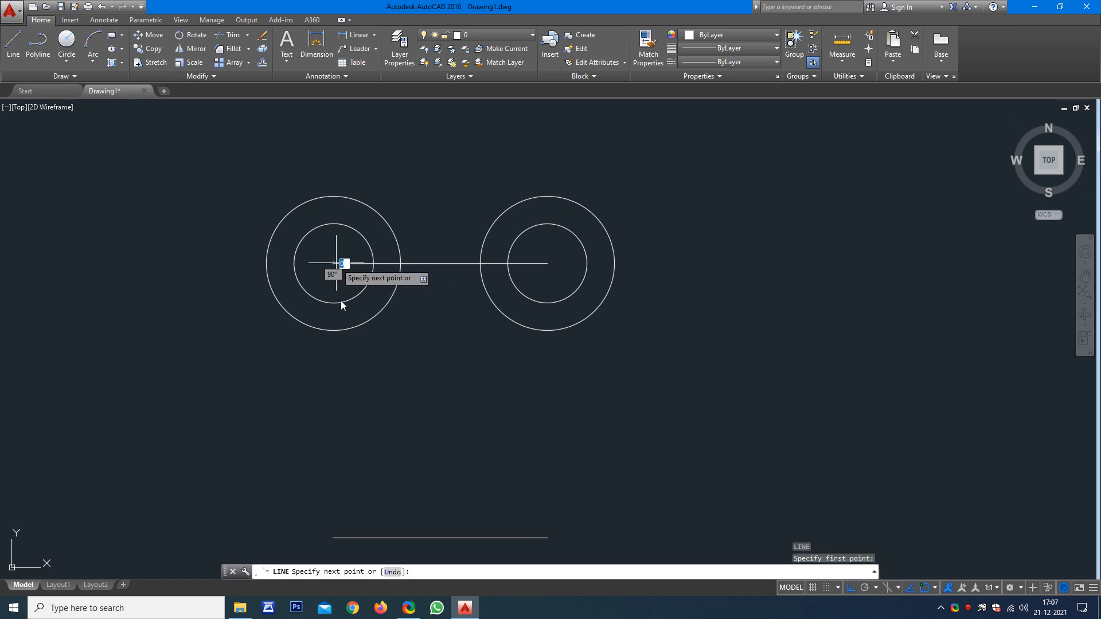
click(340, 371)
key(Escape)
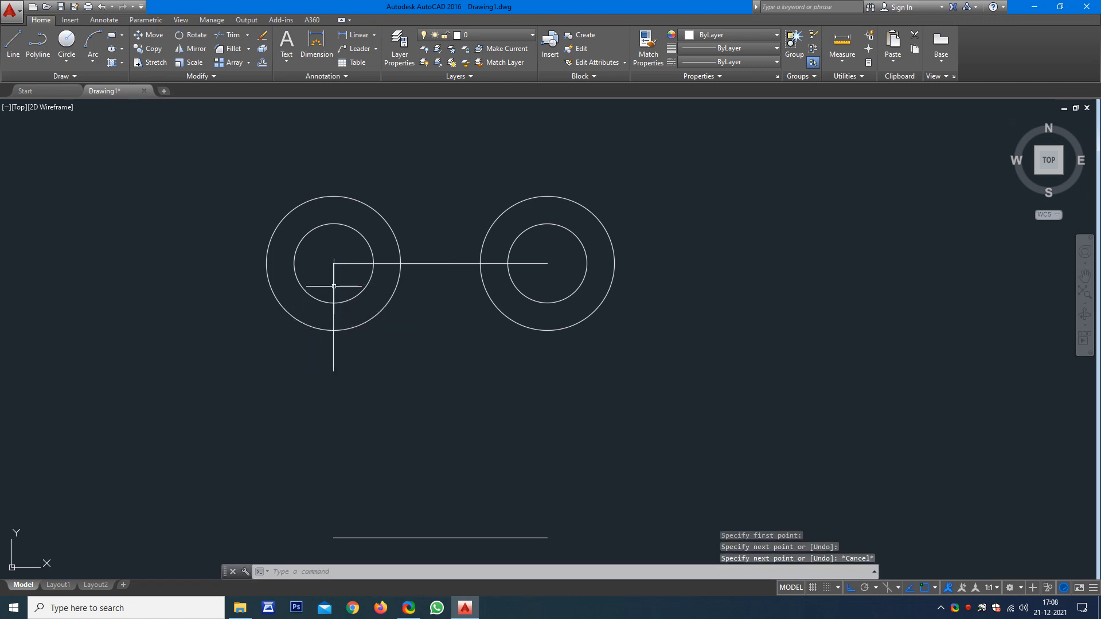
- With ortho on, stretch the left vertical line's upper end straight up past the outer circle, making the line about 70.6 long
click(333, 285)
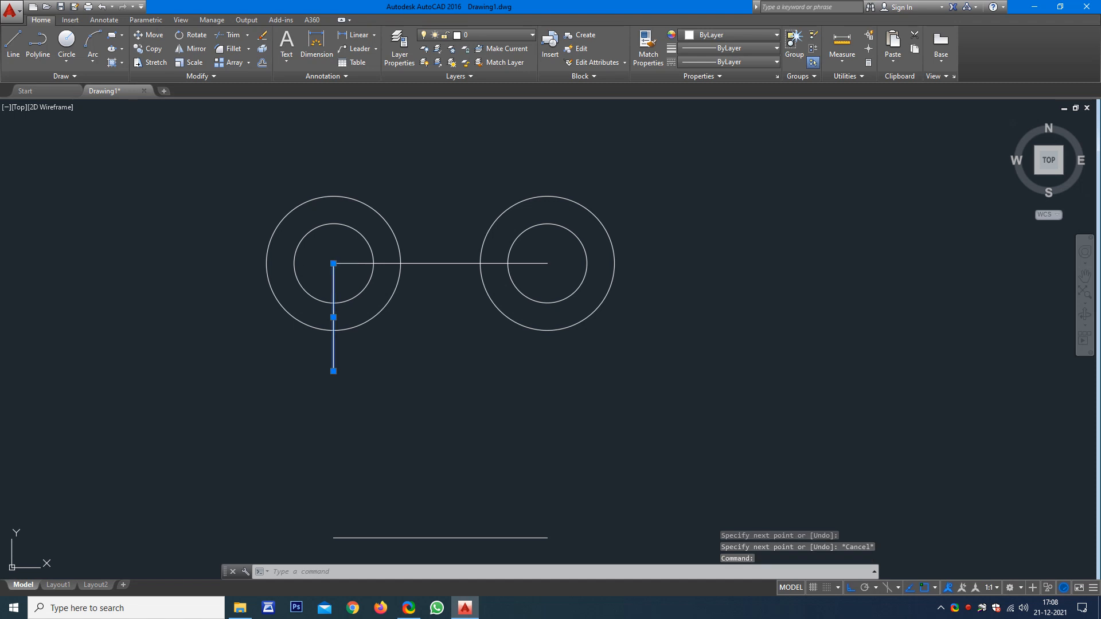
click(334, 263)
key(F8)
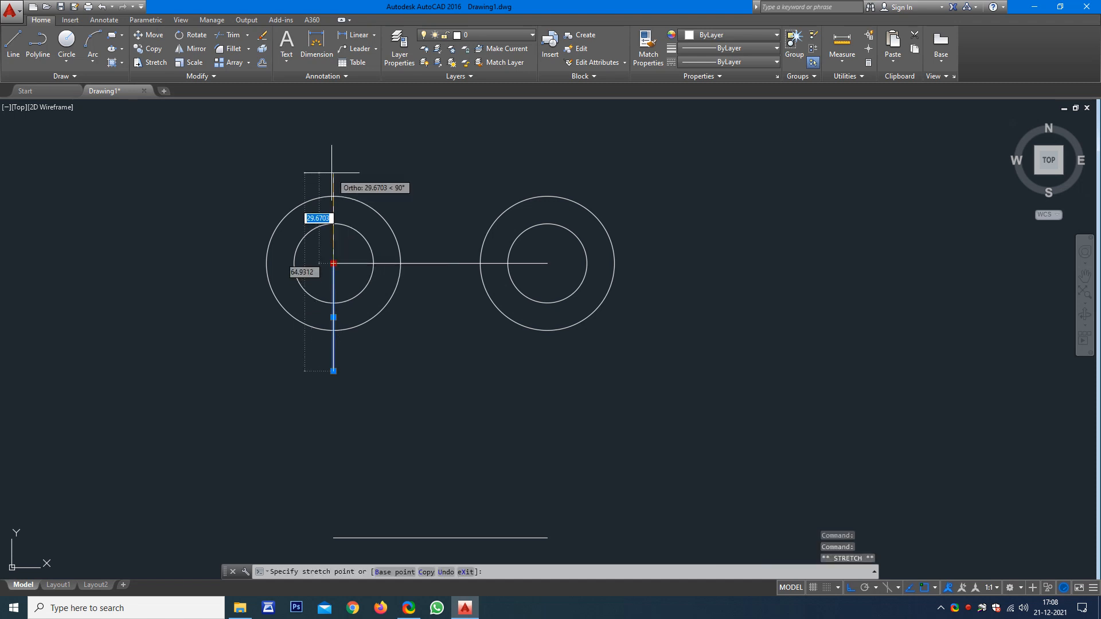
click(333, 156)
mouse_move(333, 155)
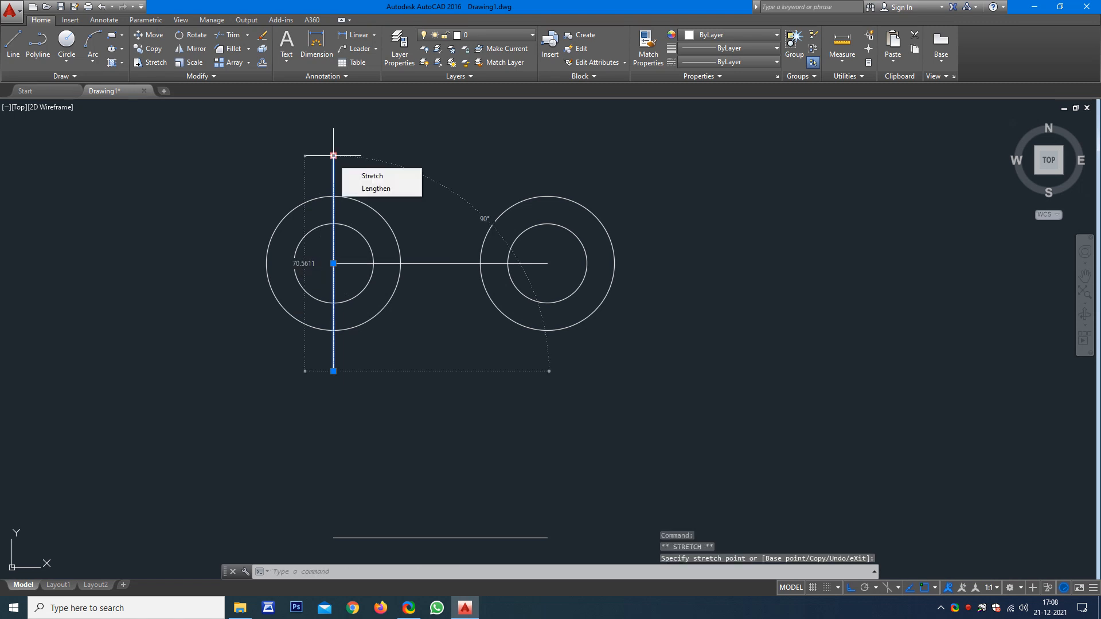
key(Escape)
- Offset the left circles' vertical line by 40 toward the right circles
text(o)
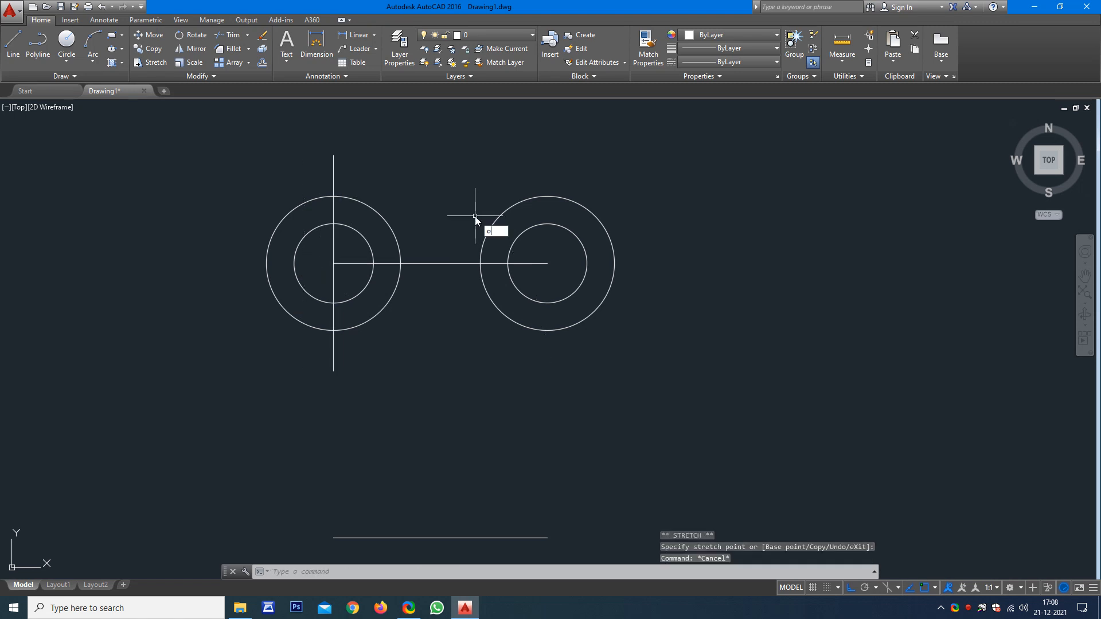
key(Return)
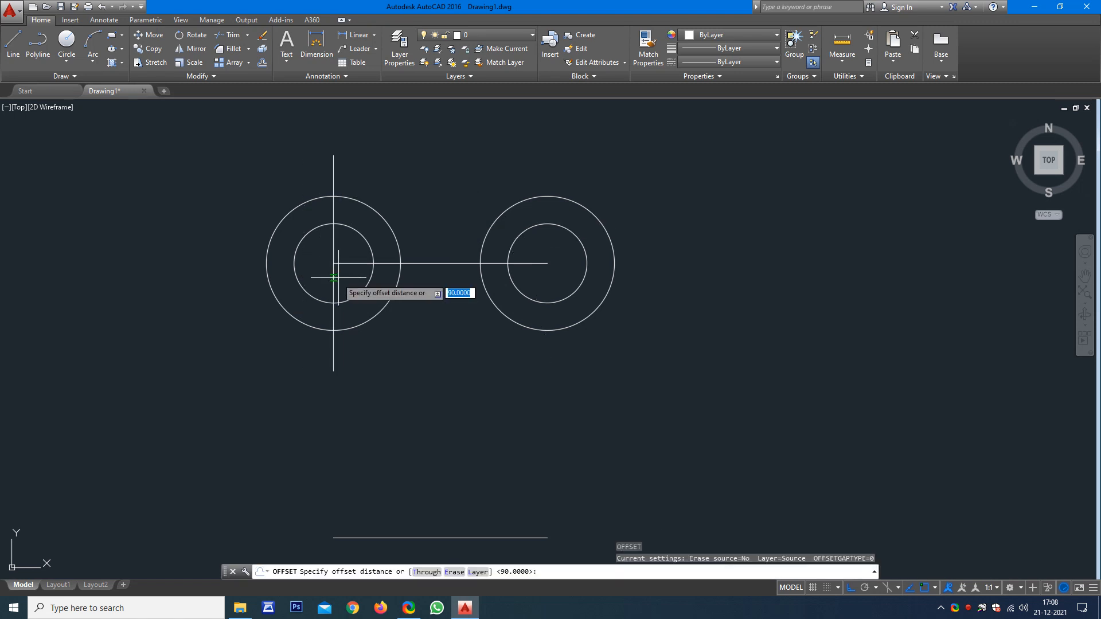
text(40)
key(Return)
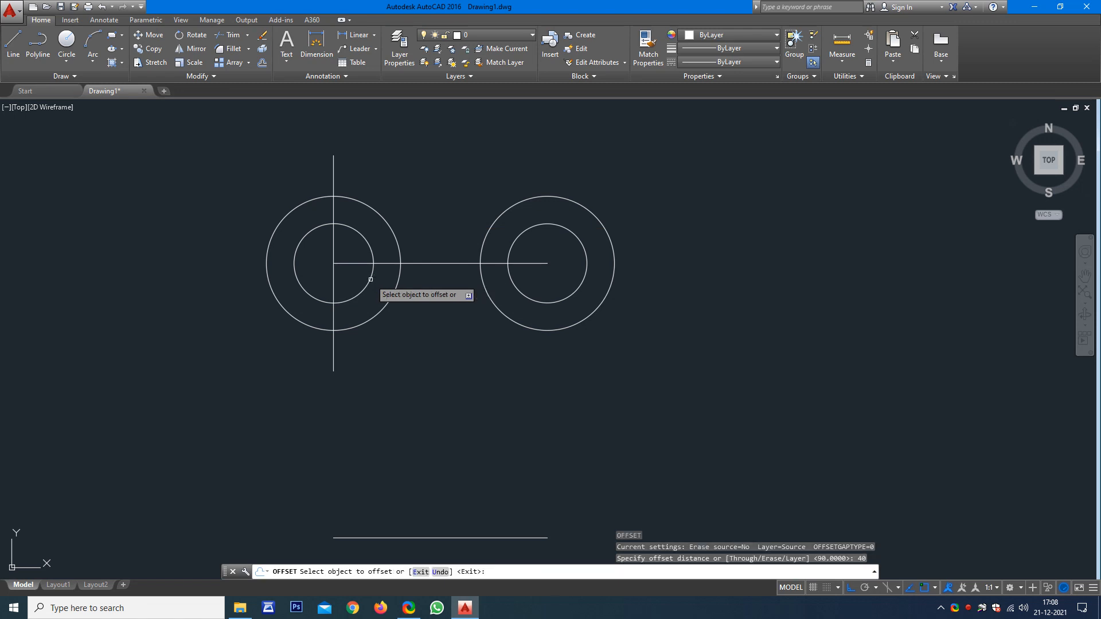
click(334, 285)
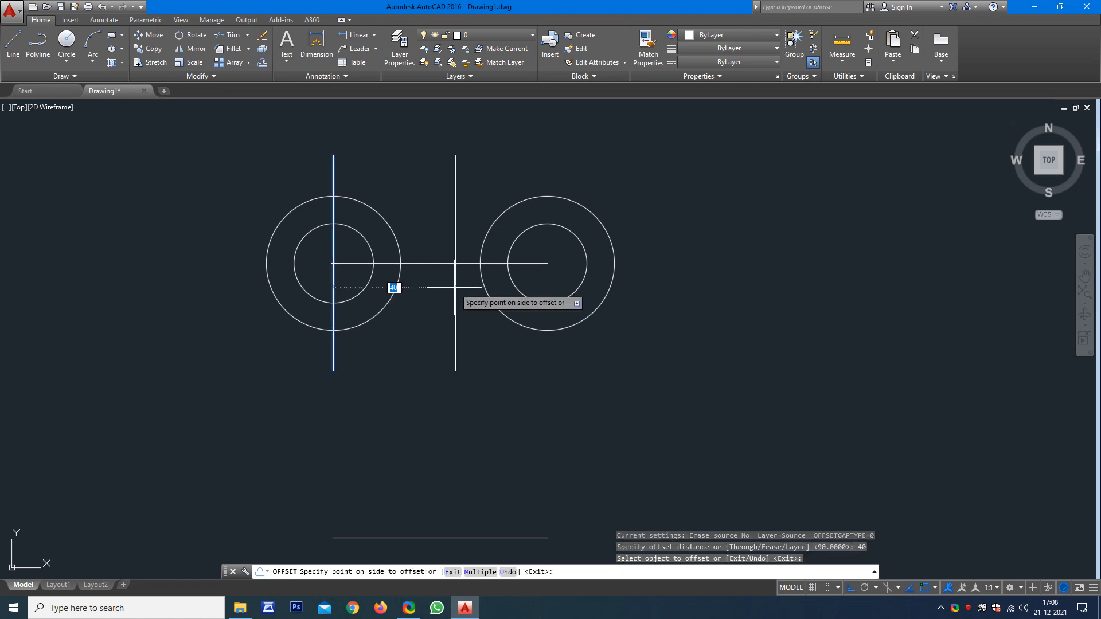
click(486, 422)
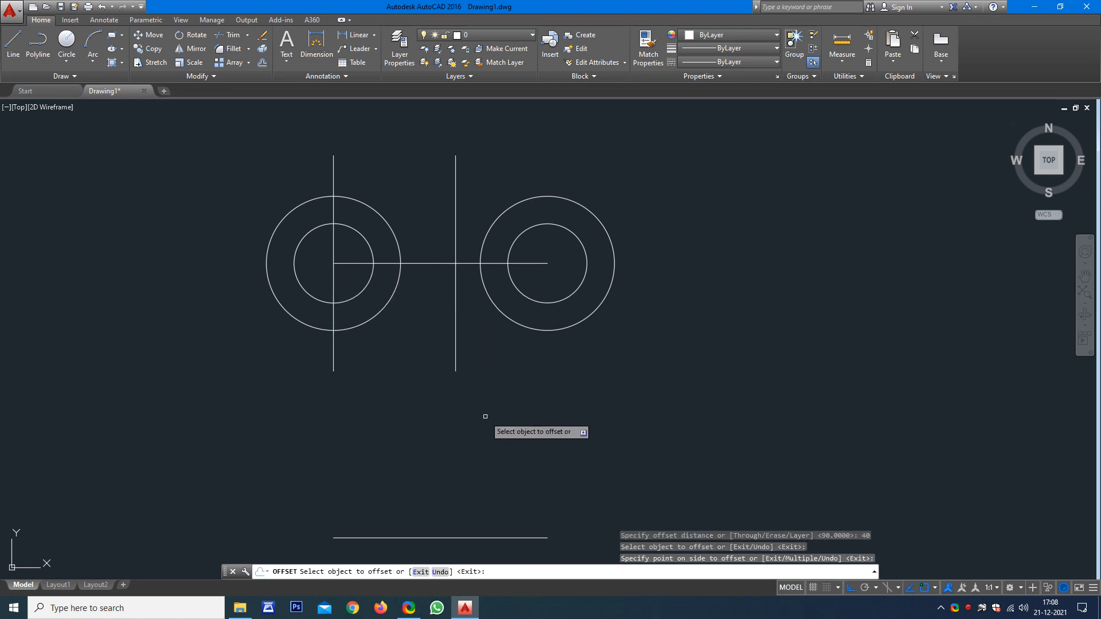
key(Escape)
key(Escape)
- Stretch the offset vertical line's lower end straight down past the lower horizontal line
click(456, 329)
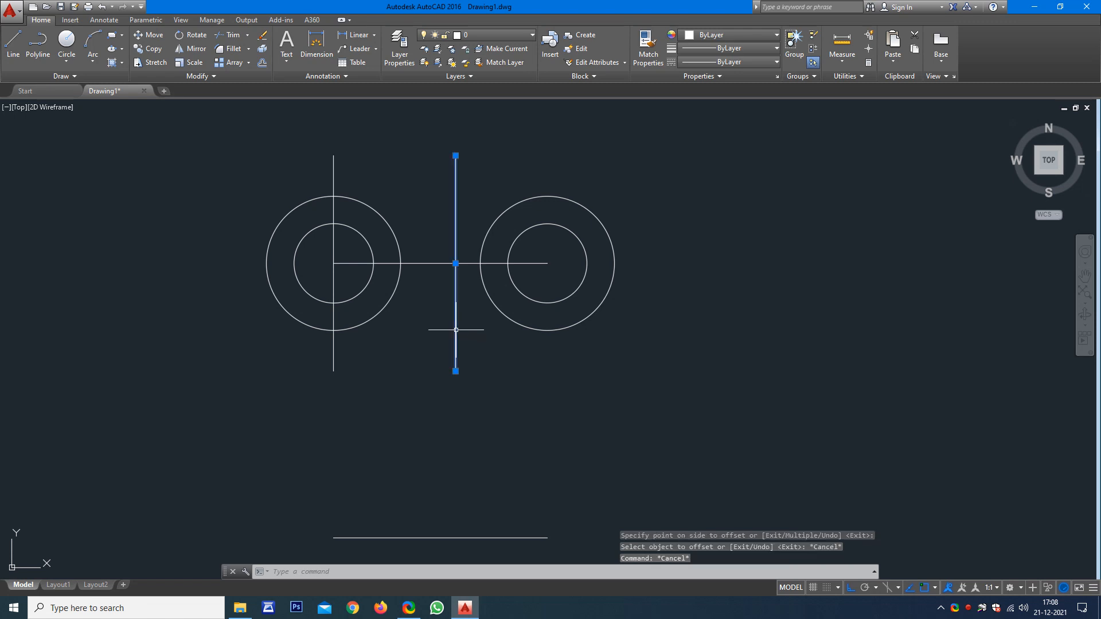
scroll(489, 405, down, 2)
middle_drag(490, 405, 487, 321)
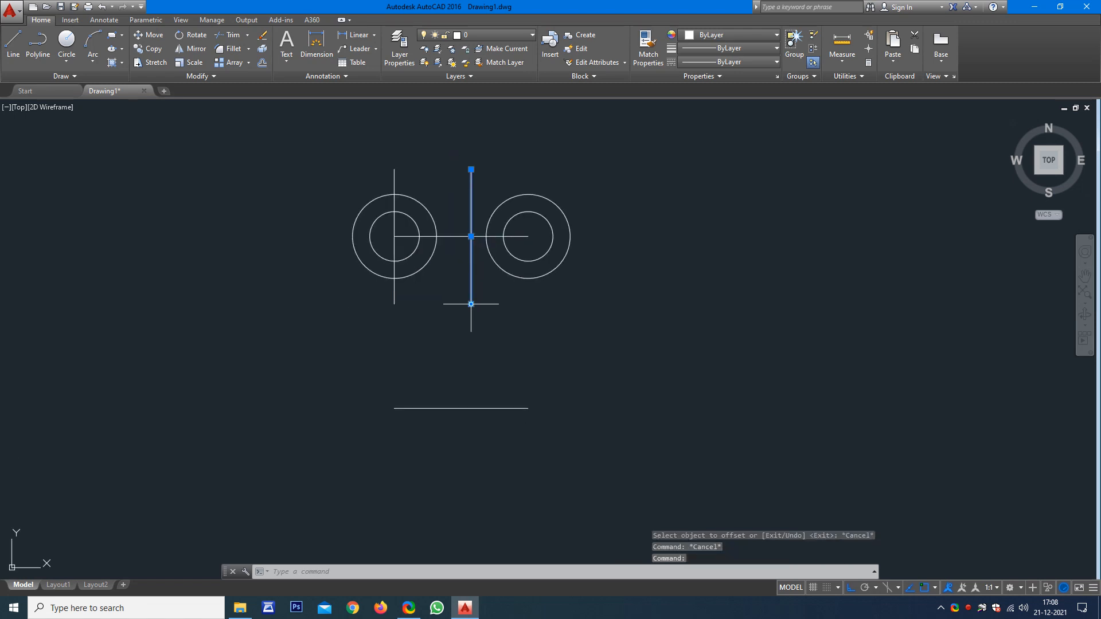
click(471, 304)
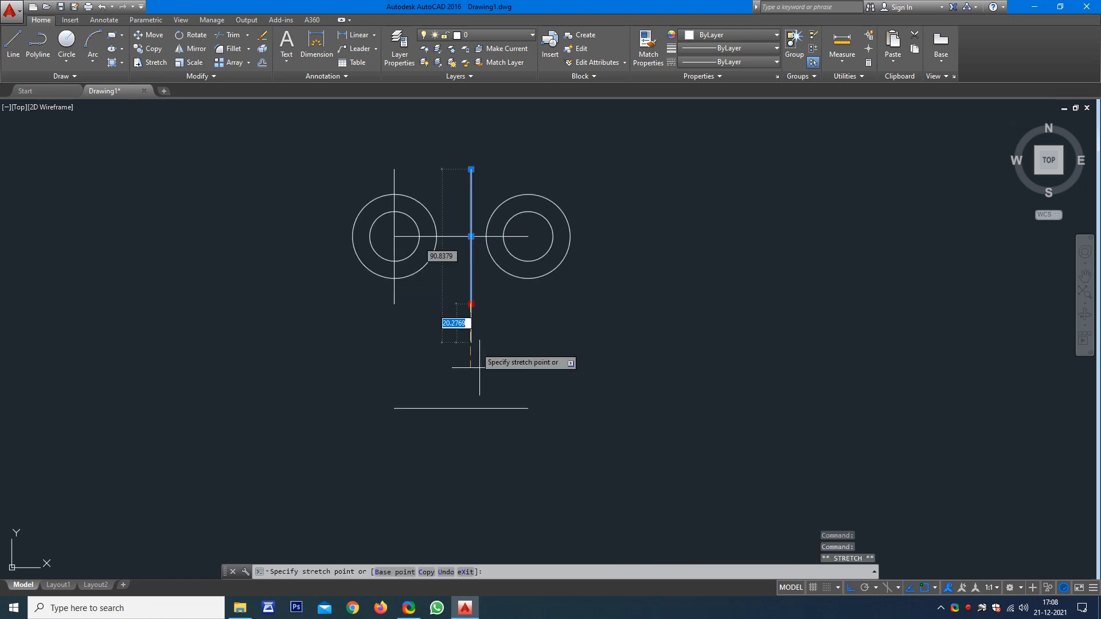
click(471, 473)
key(Escape)
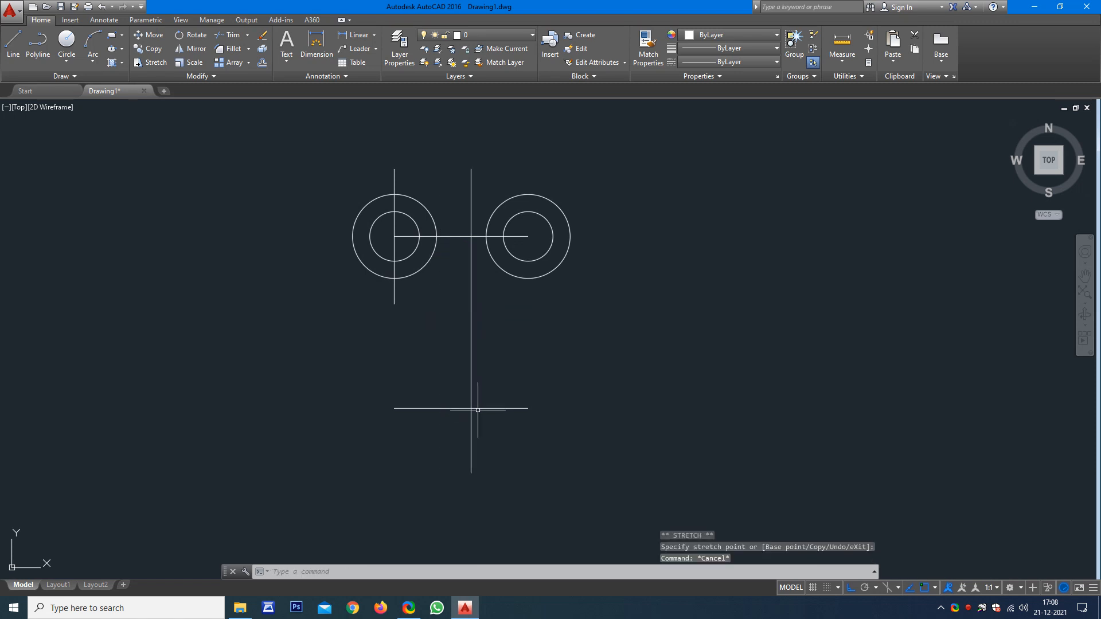
- Draw a circle of radius 13 centred where the long vertical line crosses the lower horizontal line
text(c)
key(Return)
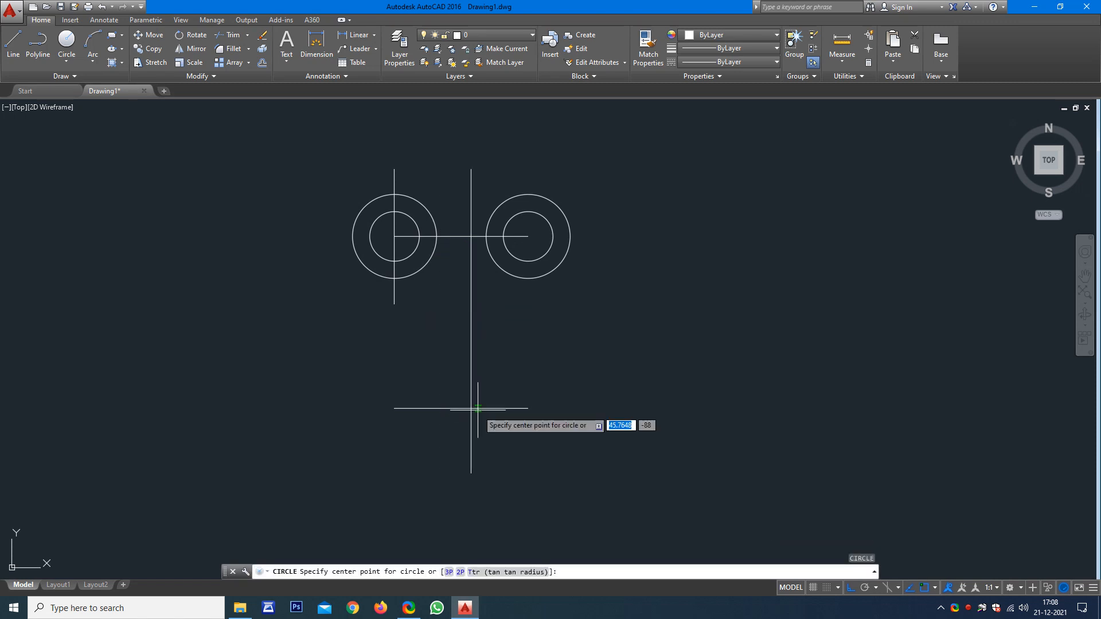
click(471, 408)
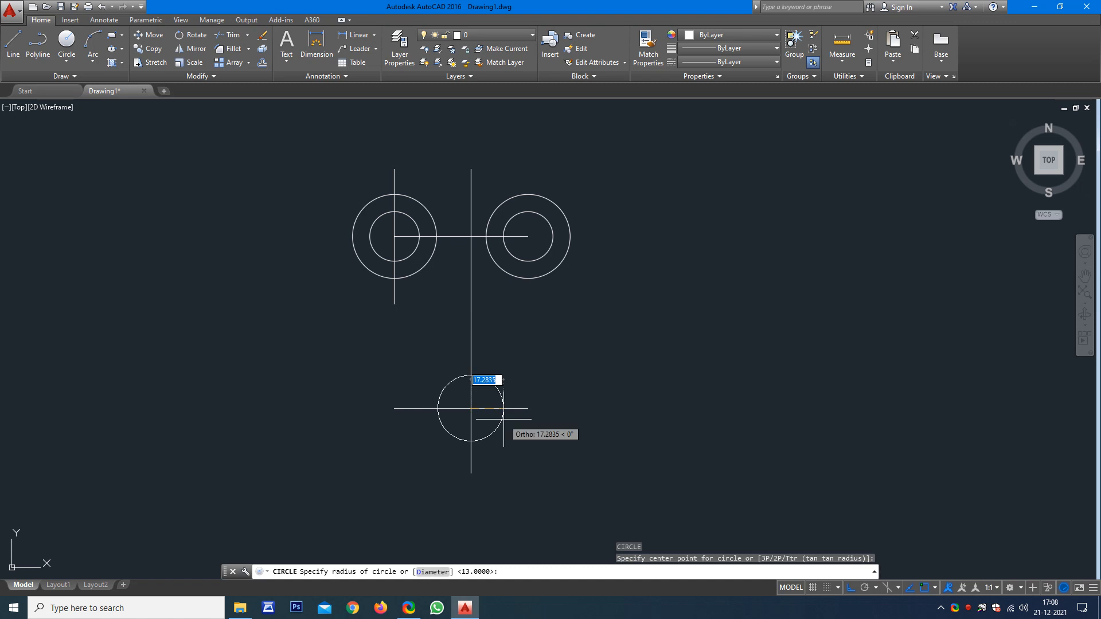
text(13)
key(Return)
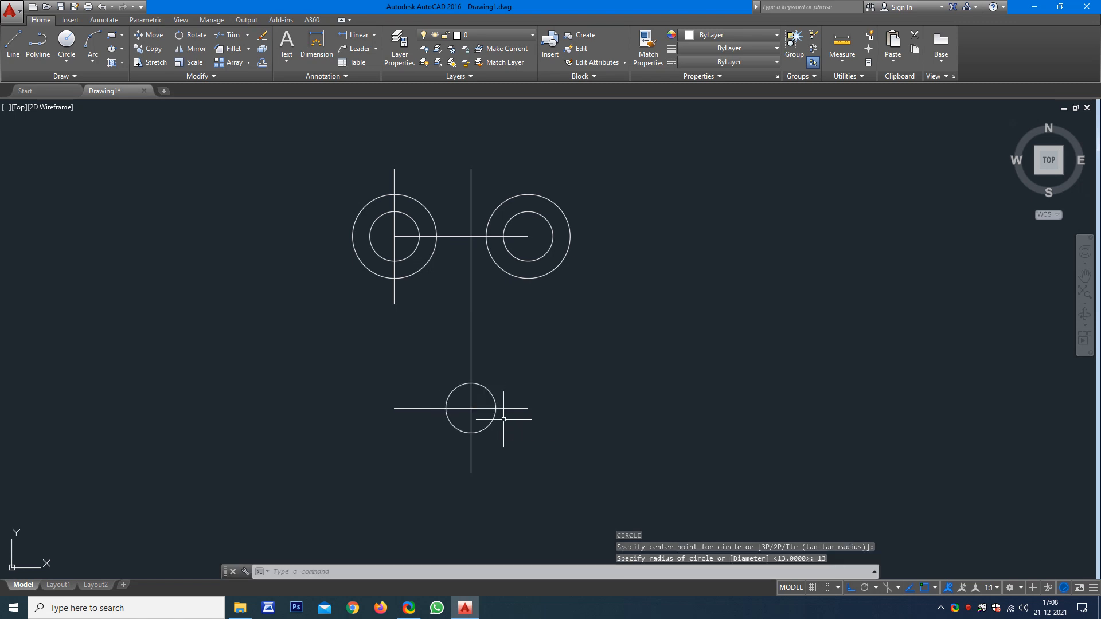
- Add a concentric circle of radius 21 around the lower radius 13 circle
text(c)
key(Return)
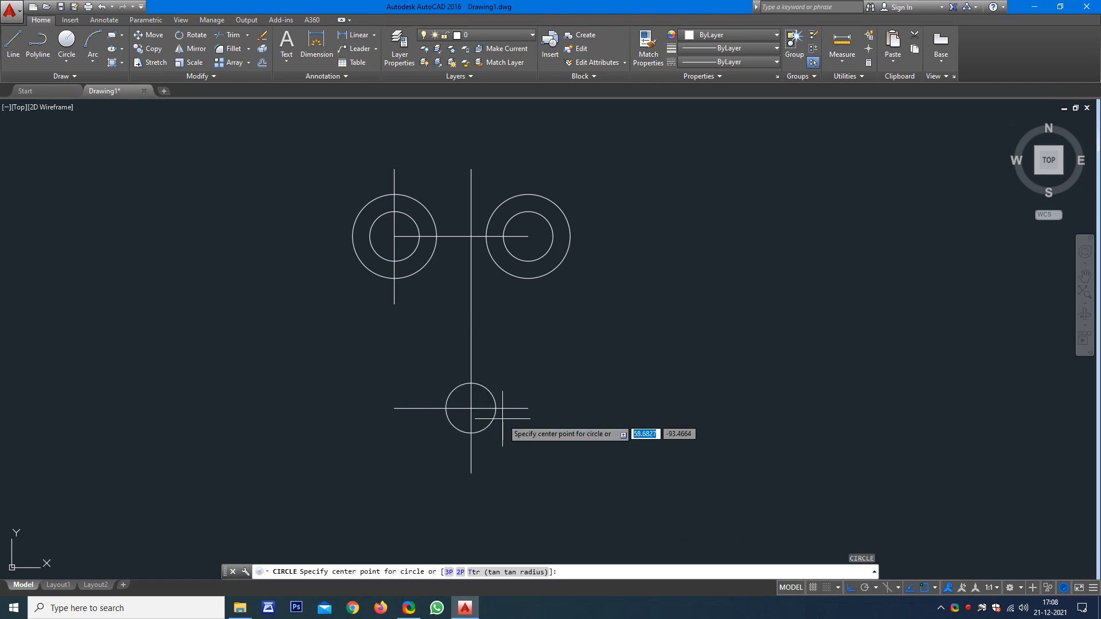
click(471, 408)
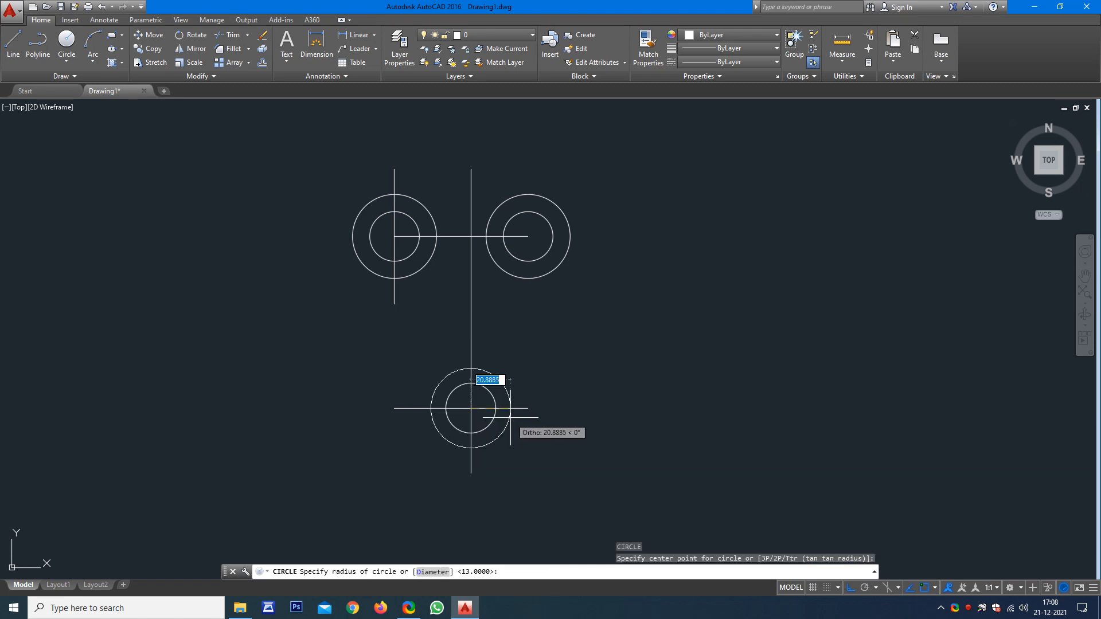
text(21)
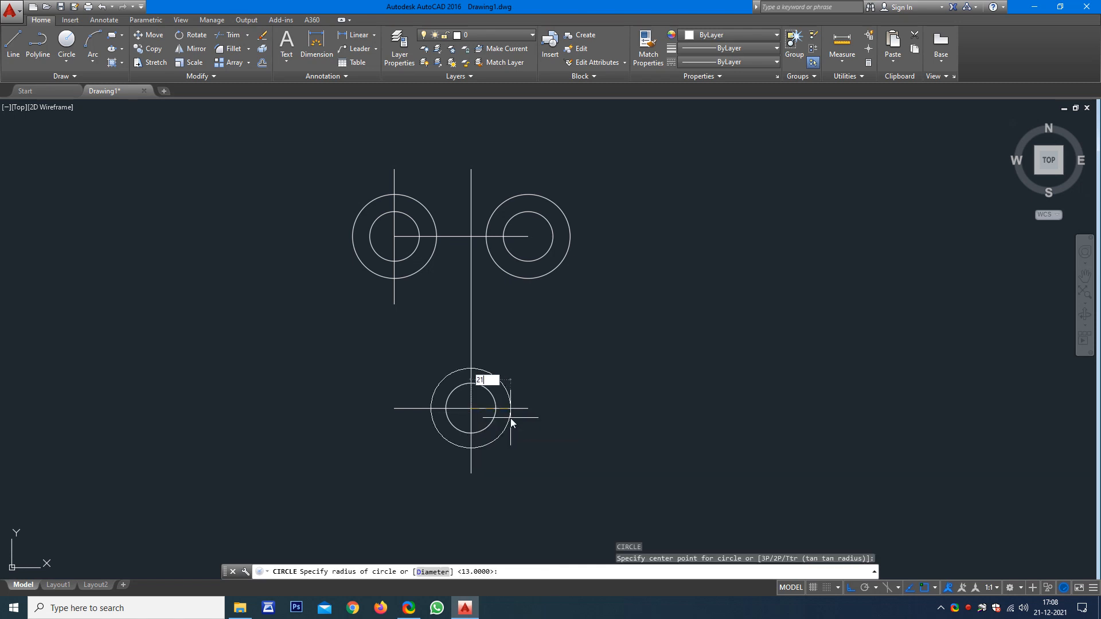
key(Return)
- Add a concentric outer circle of radius 30 around the two lower circles
text(c)
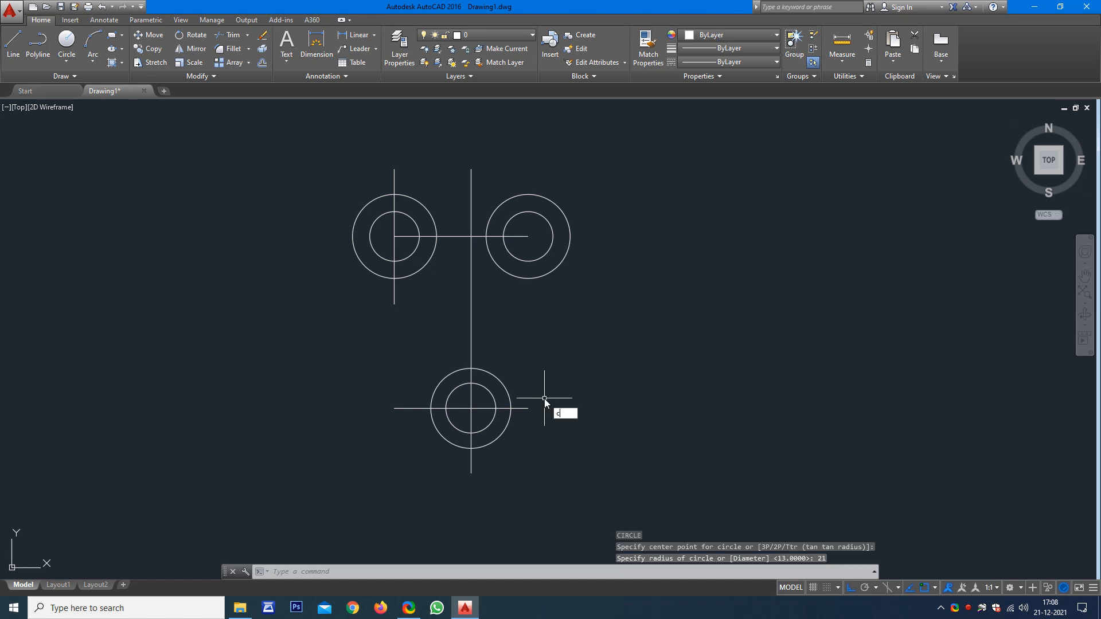
key(Return)
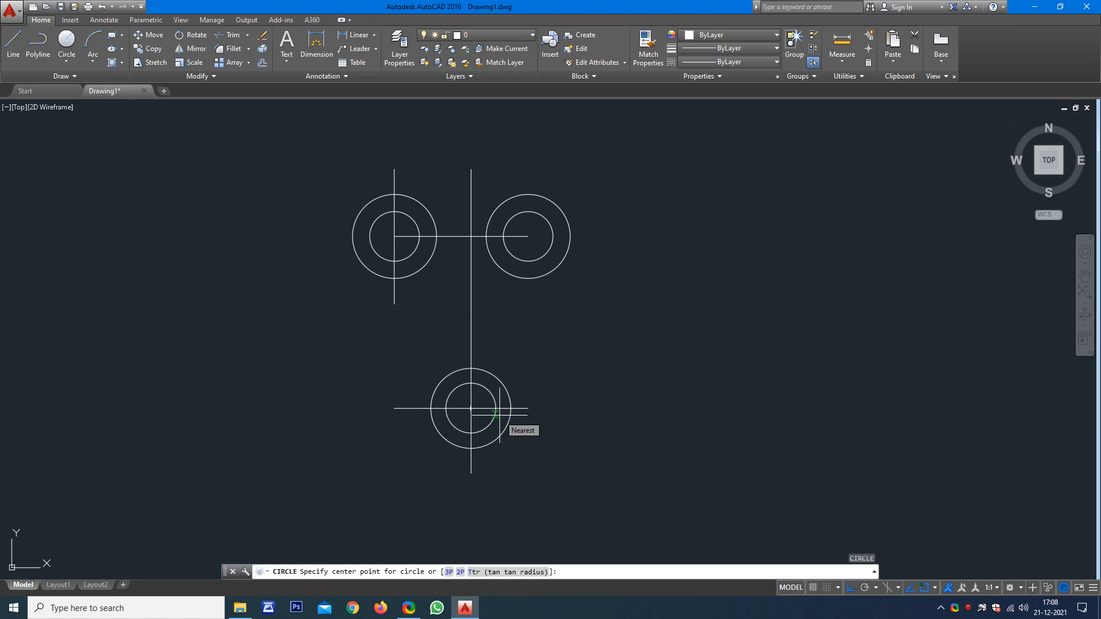
click(469, 409)
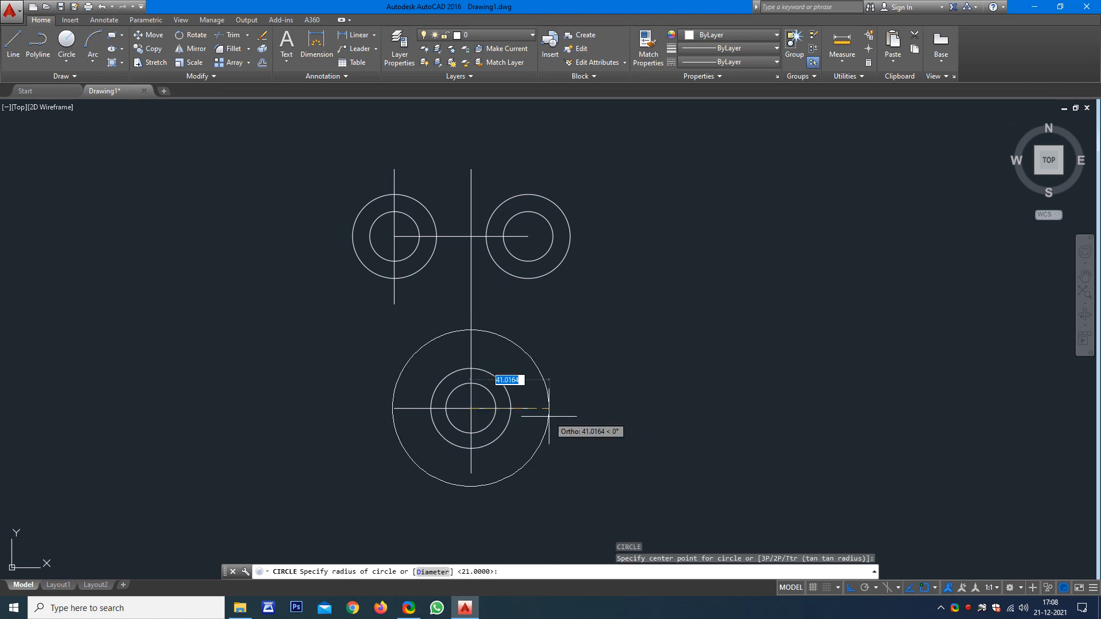
text(30)
key(Return)
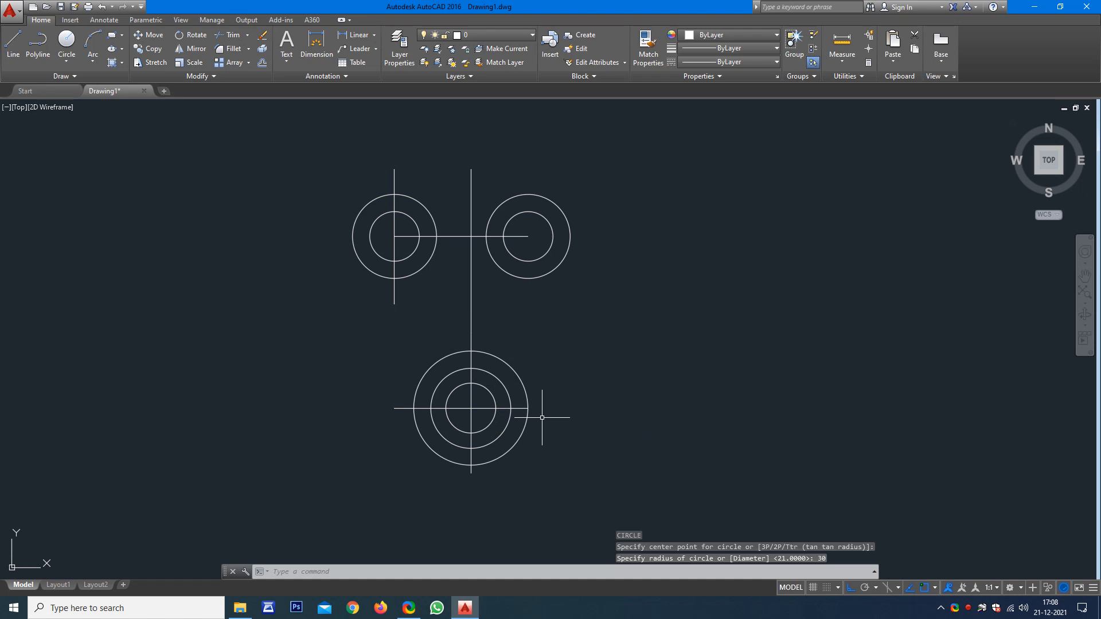
key(Escape)
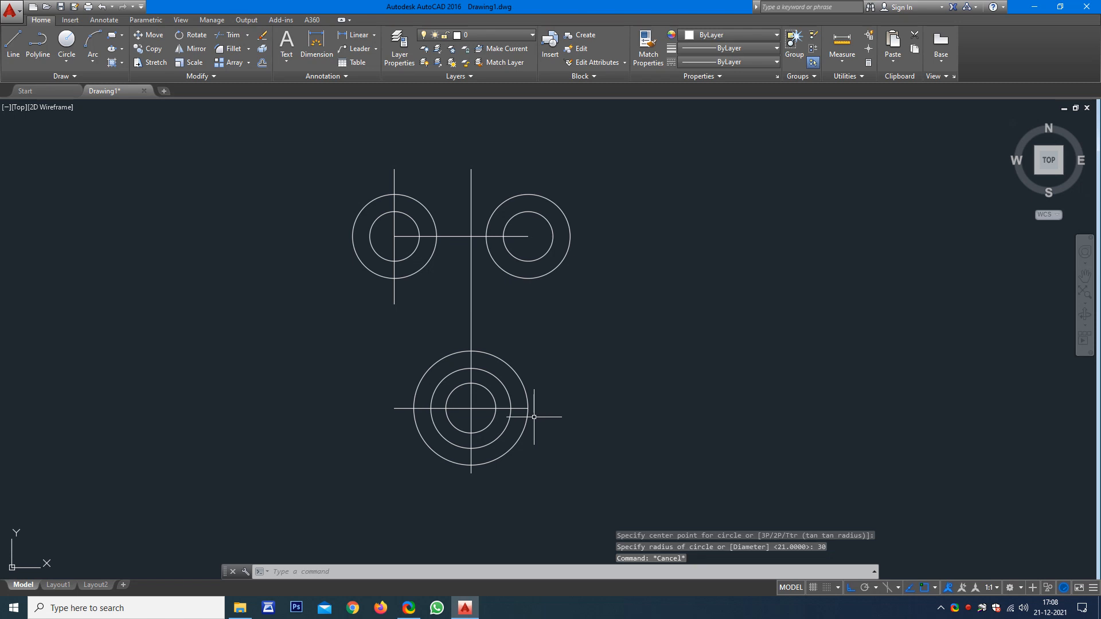
- Draw a circle of radius 5 centred where the vertical line crosses the top of the radius 21 circle
scroll(473, 377, up, 4)
scroll(475, 377, up, 2)
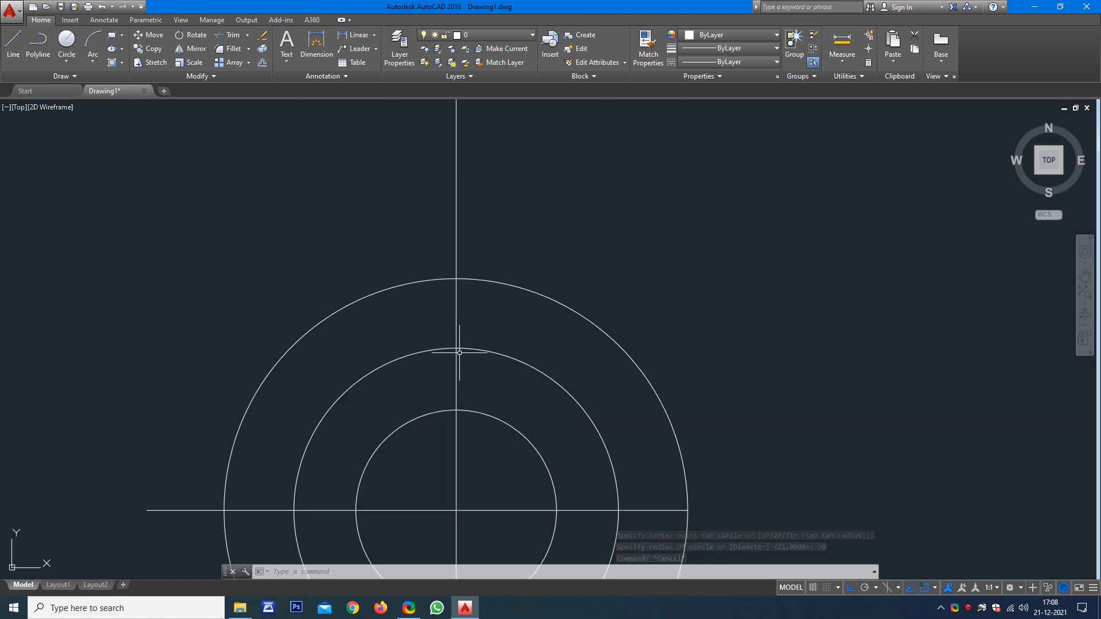
text(c)
key(Return)
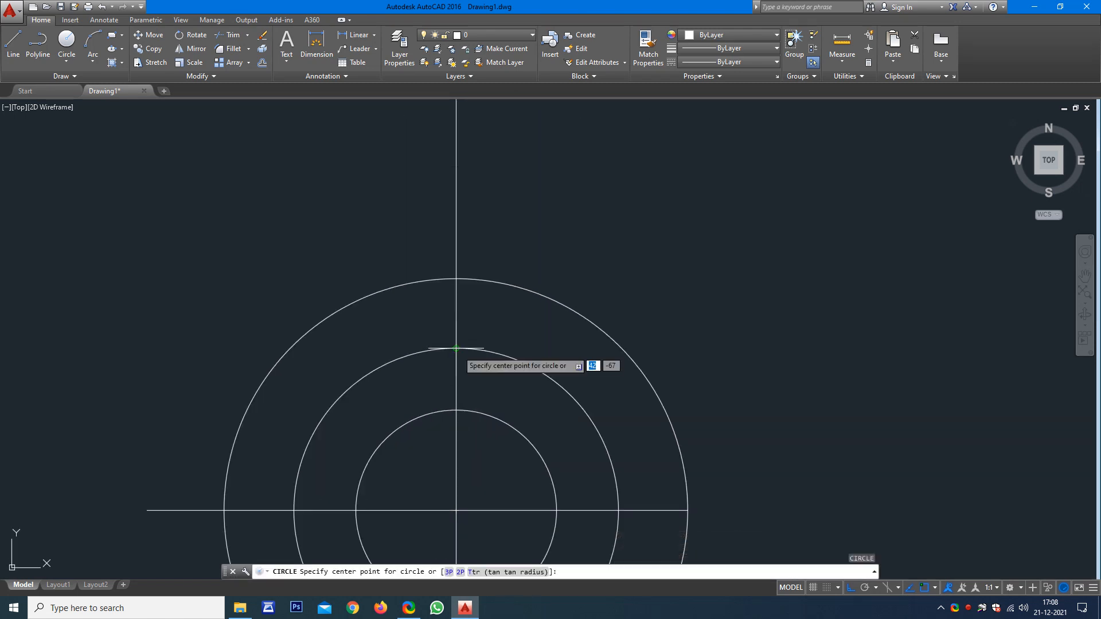
click(457, 349)
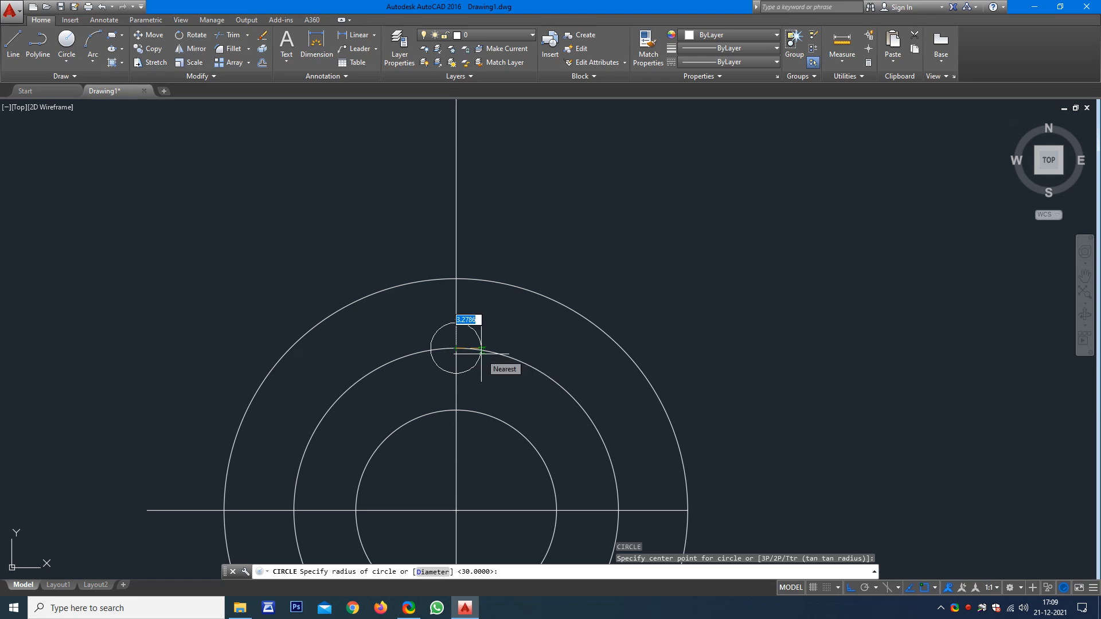
text(5)
key(Return)
- Create a polar array of the radius 5 circle about the lower circles' centre, with 6 items filling 360 degrees
scroll(488, 354, down, 4)
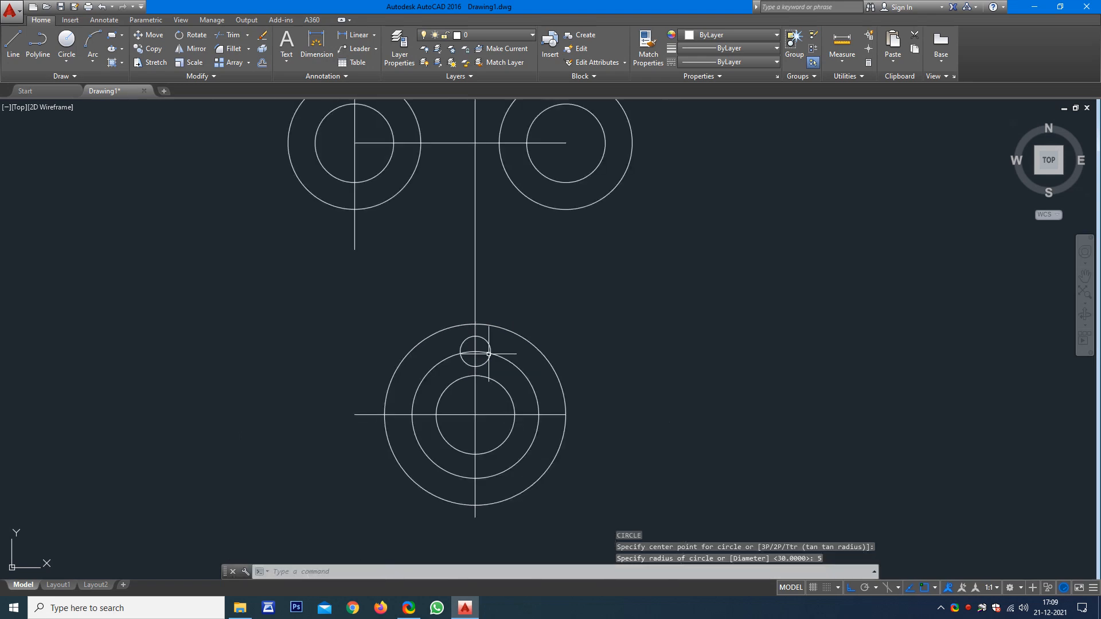
middle_drag(526, 376, 503, 347)
text(a)
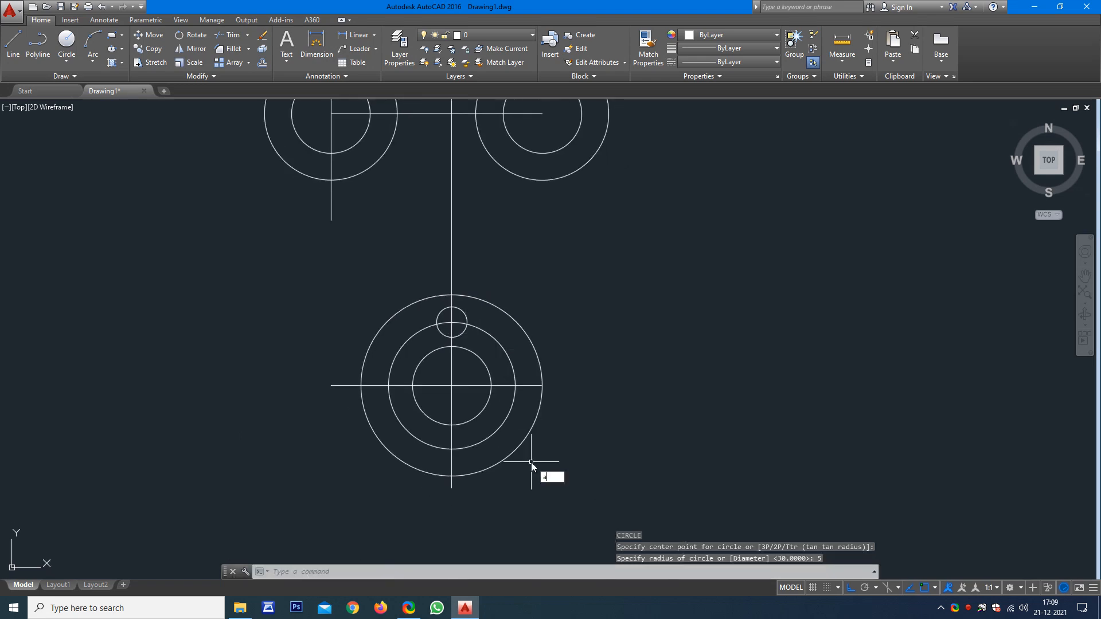
text(rray)
key(Return)
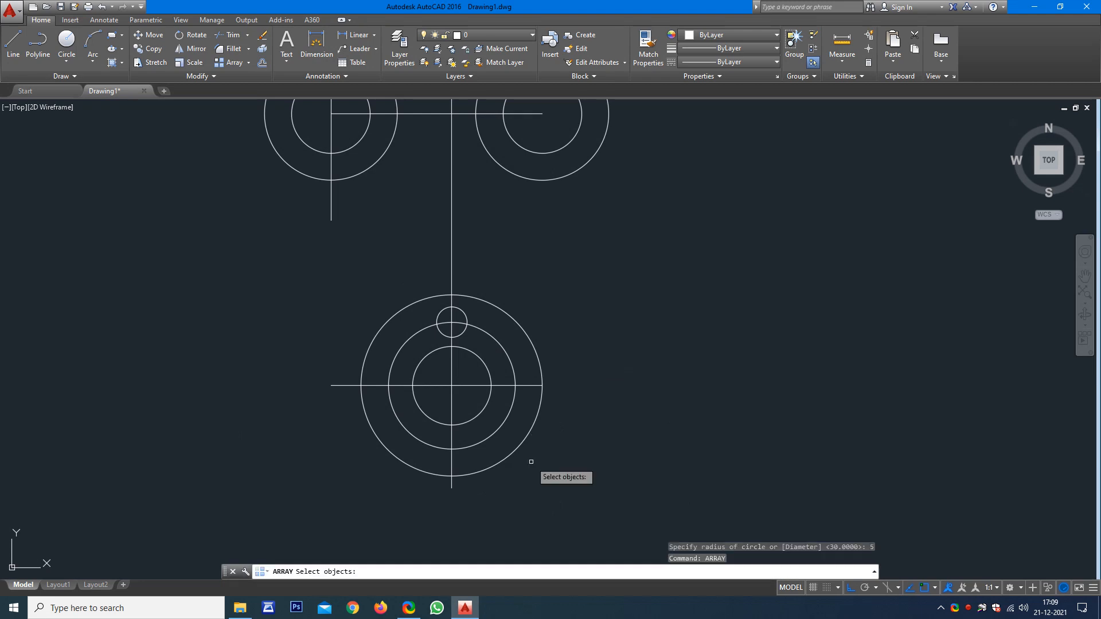
click(465, 315)
key(Return)
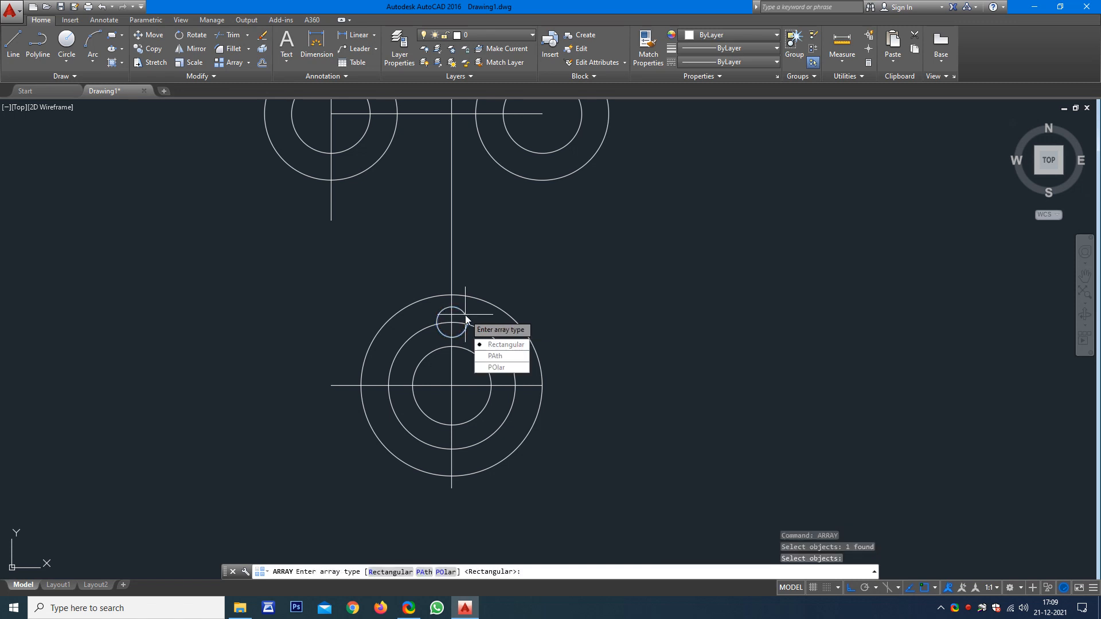
click(496, 368)
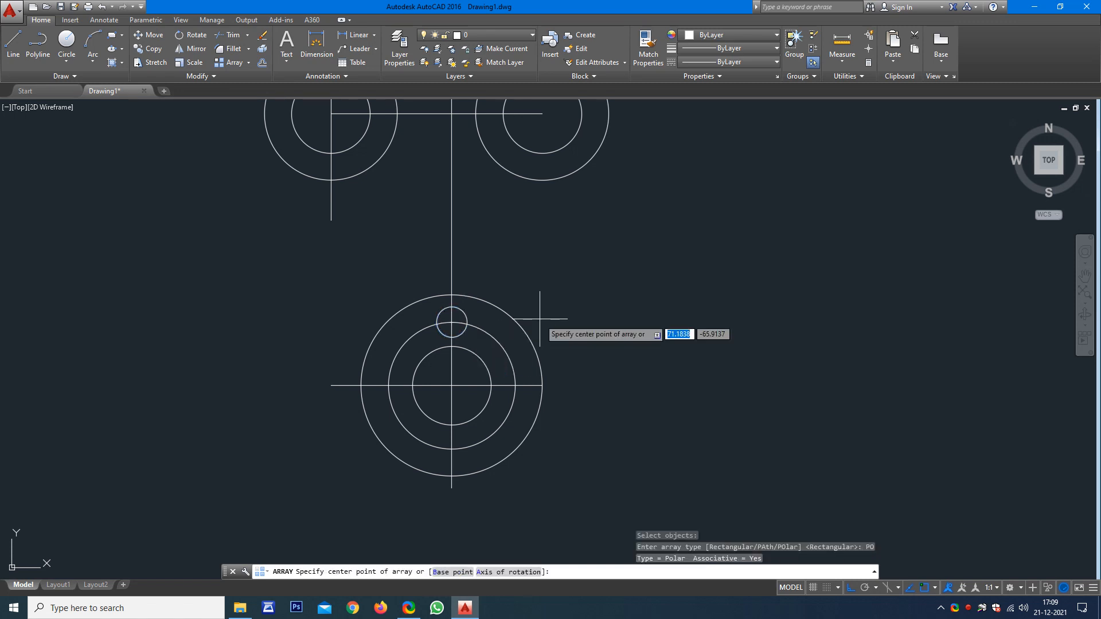
click(451, 385)
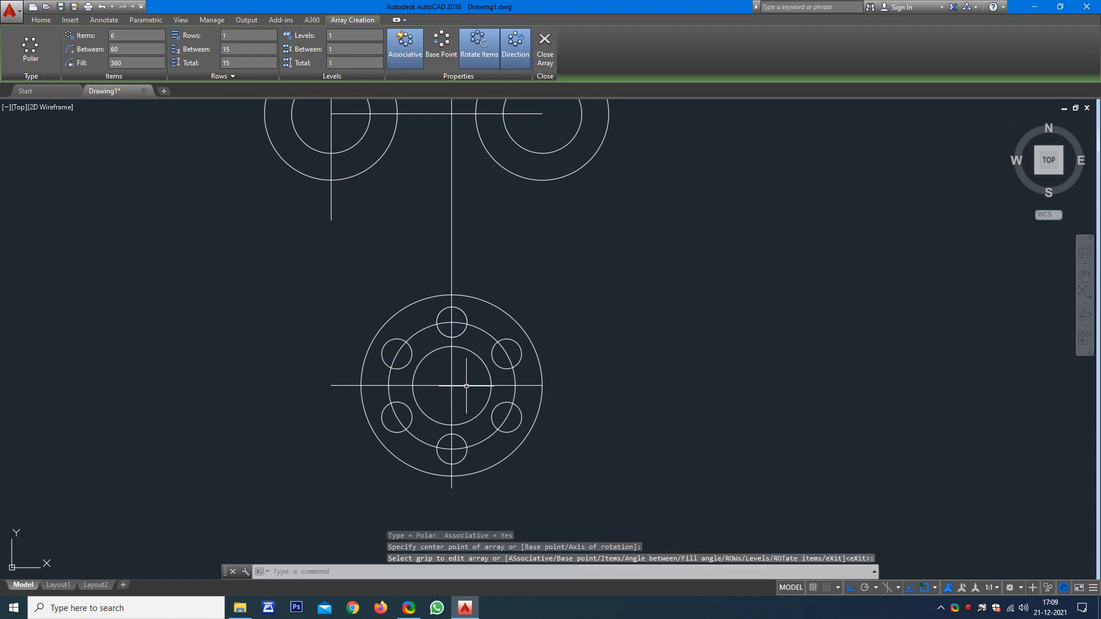
key(Return)
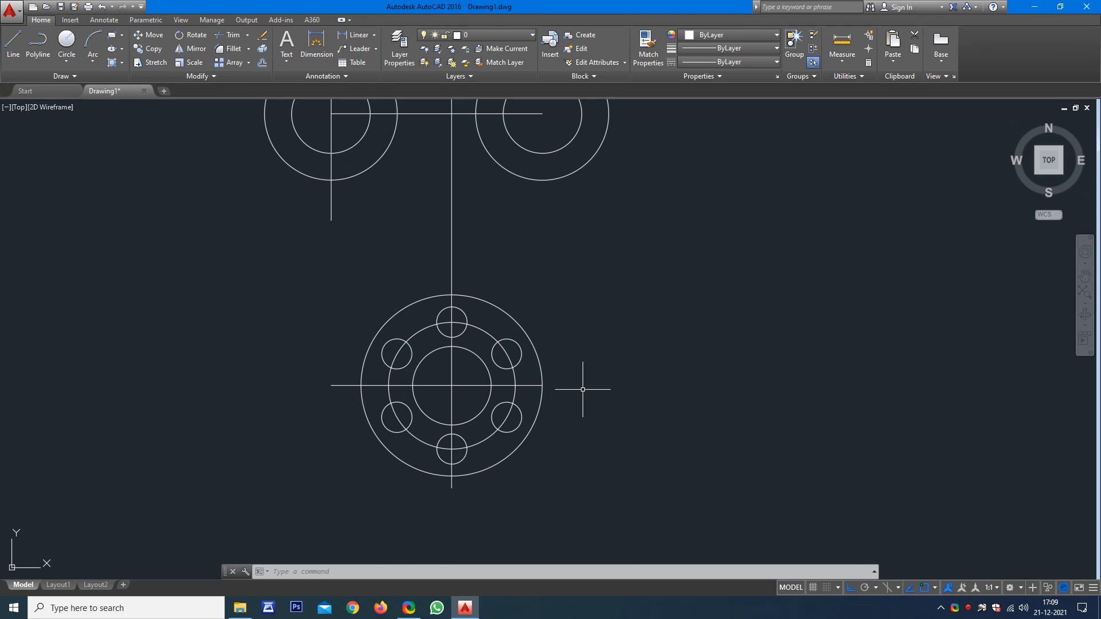
- Stretch both ends of the upper horizontal centreline outward so it extends past the two upper outer circles
scroll(568, 350, down, 2)
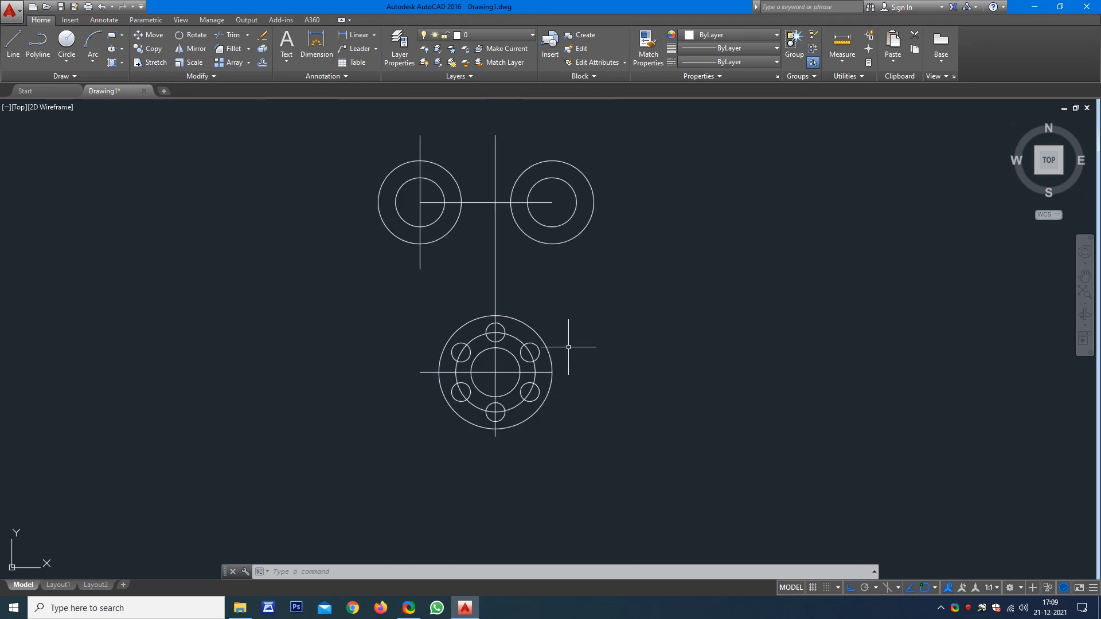
click(487, 205)
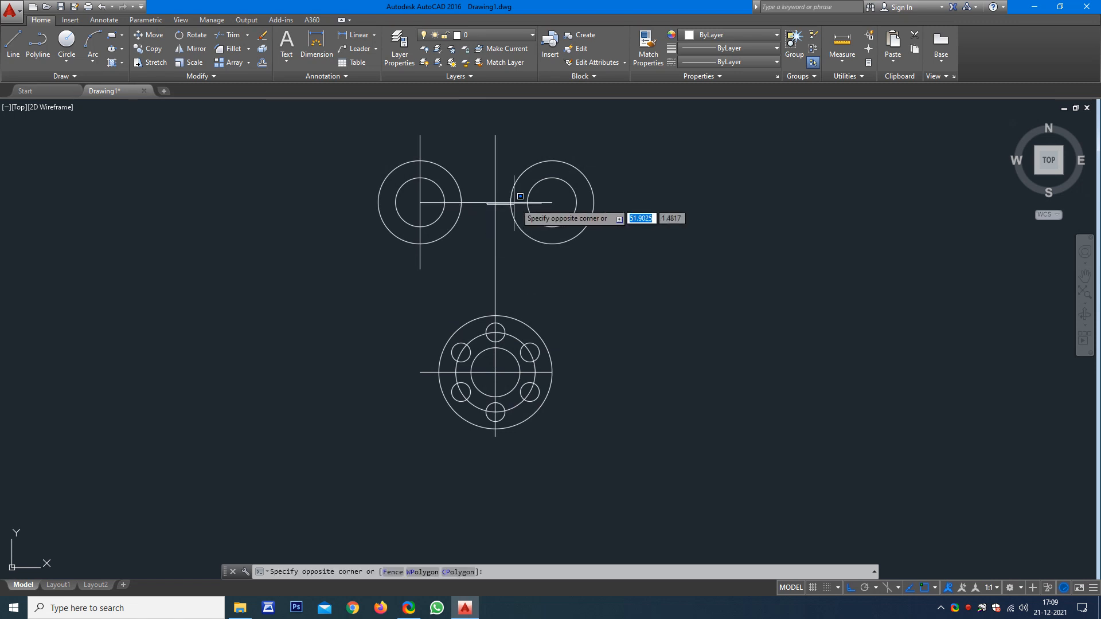
click(482, 194)
mouse_move(552, 203)
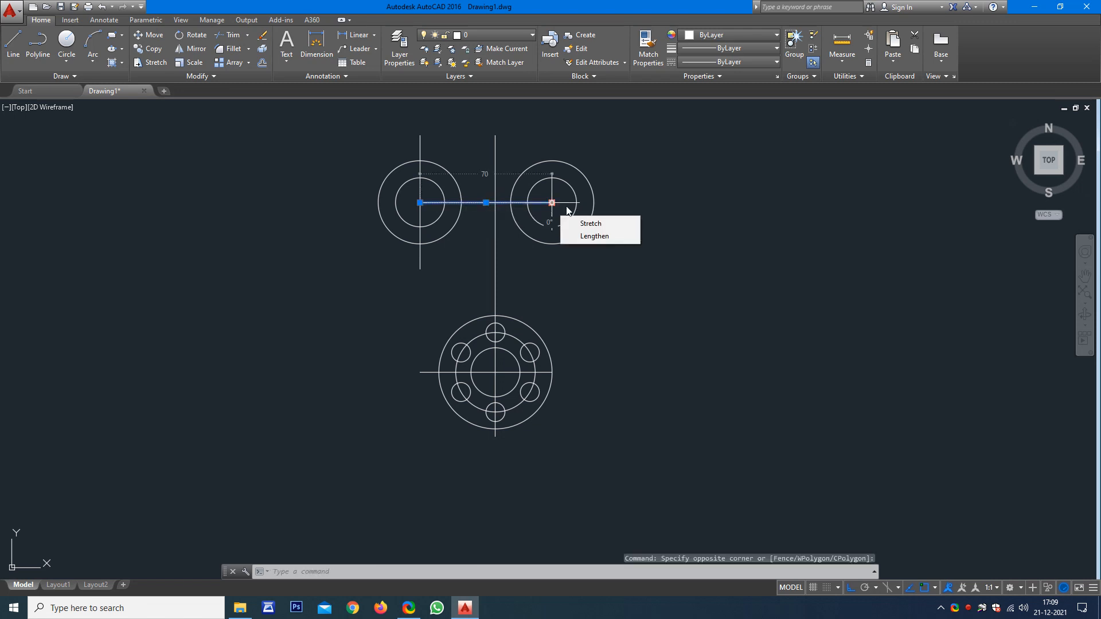
click(552, 202)
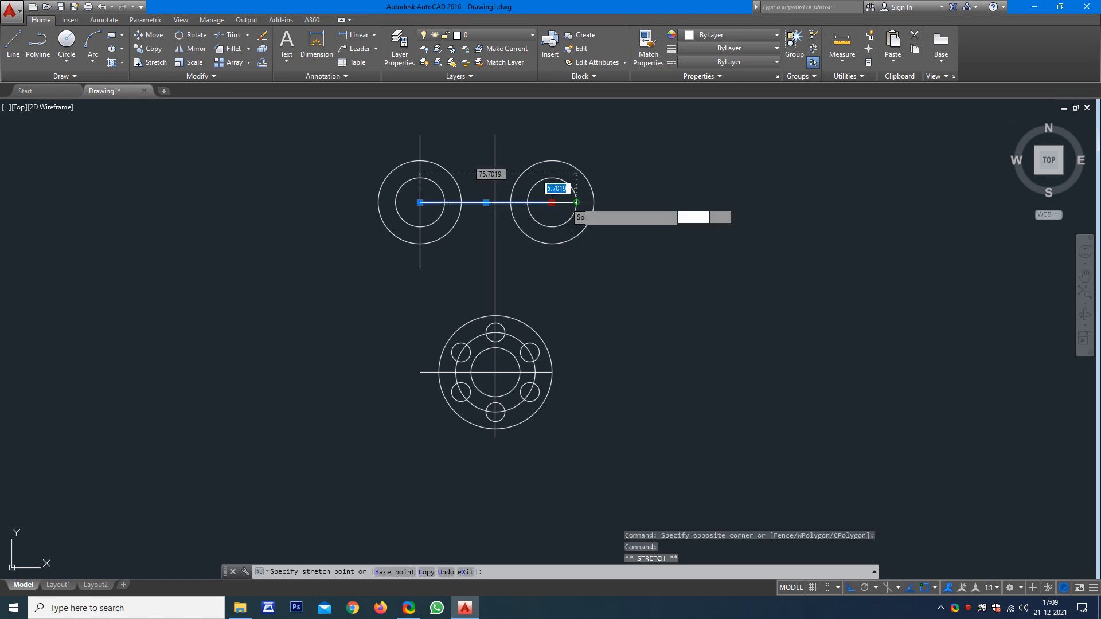
click(656, 203)
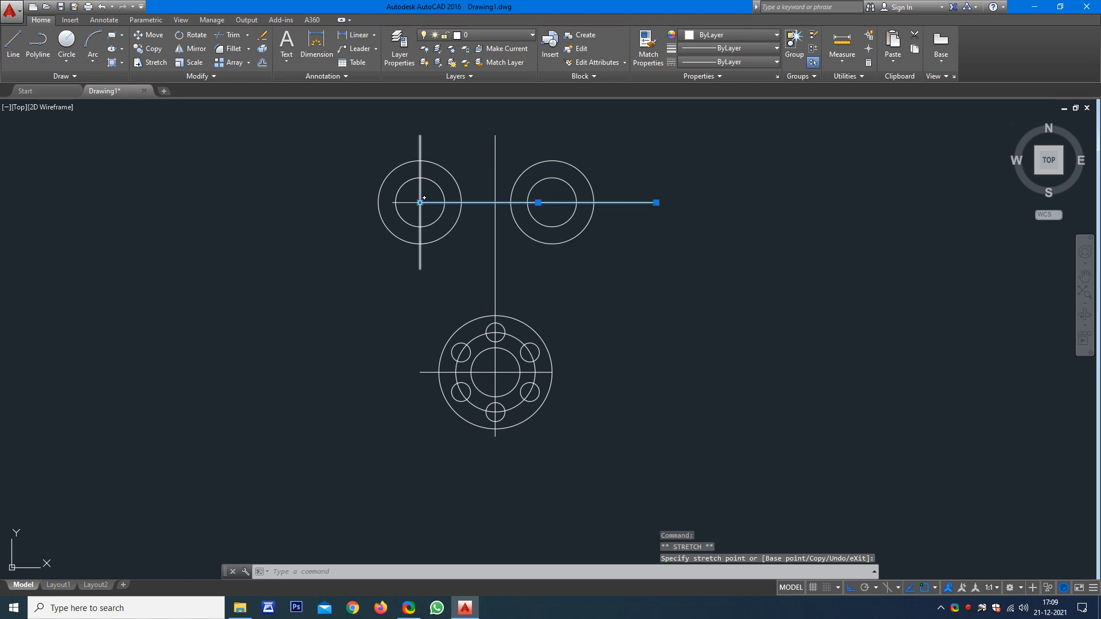
click(421, 203)
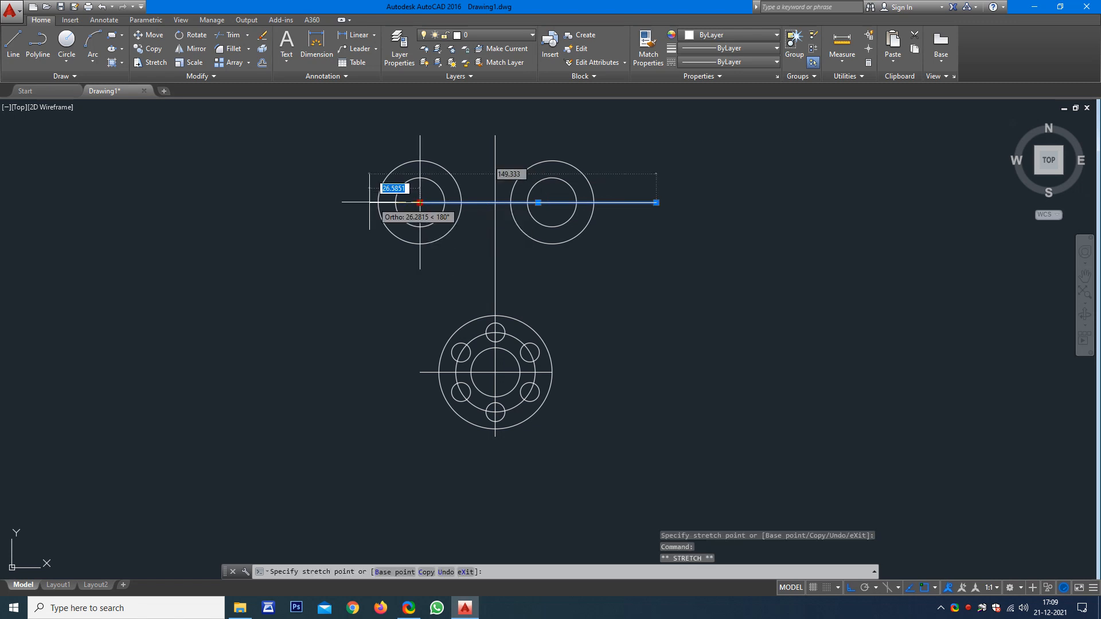
click(332, 202)
key(Escape)
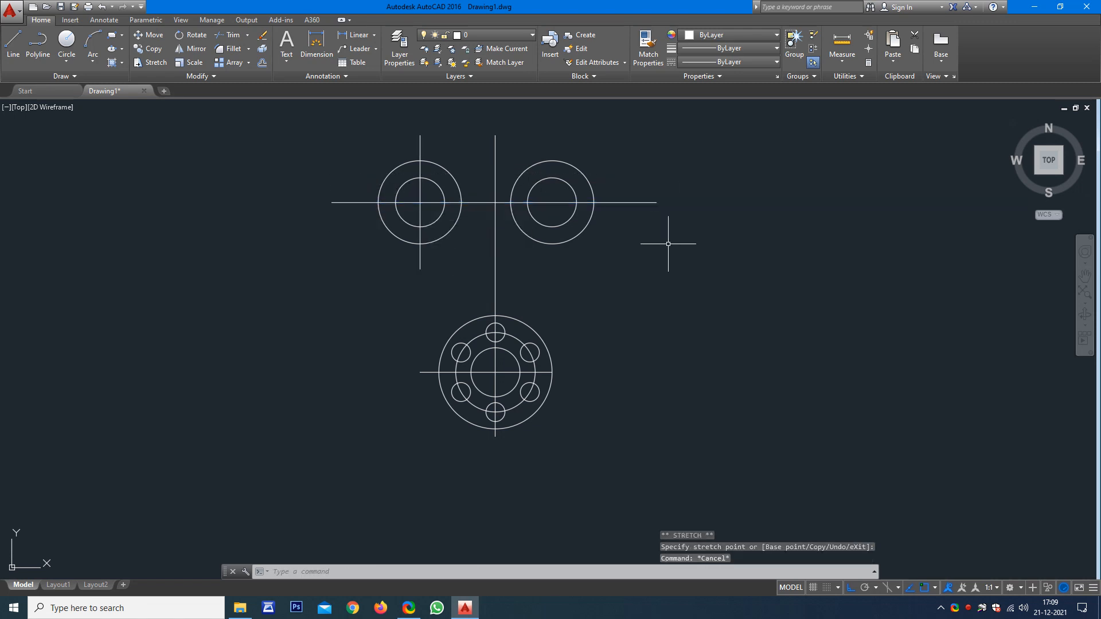
key(Escape)
key(l)
key(Return)
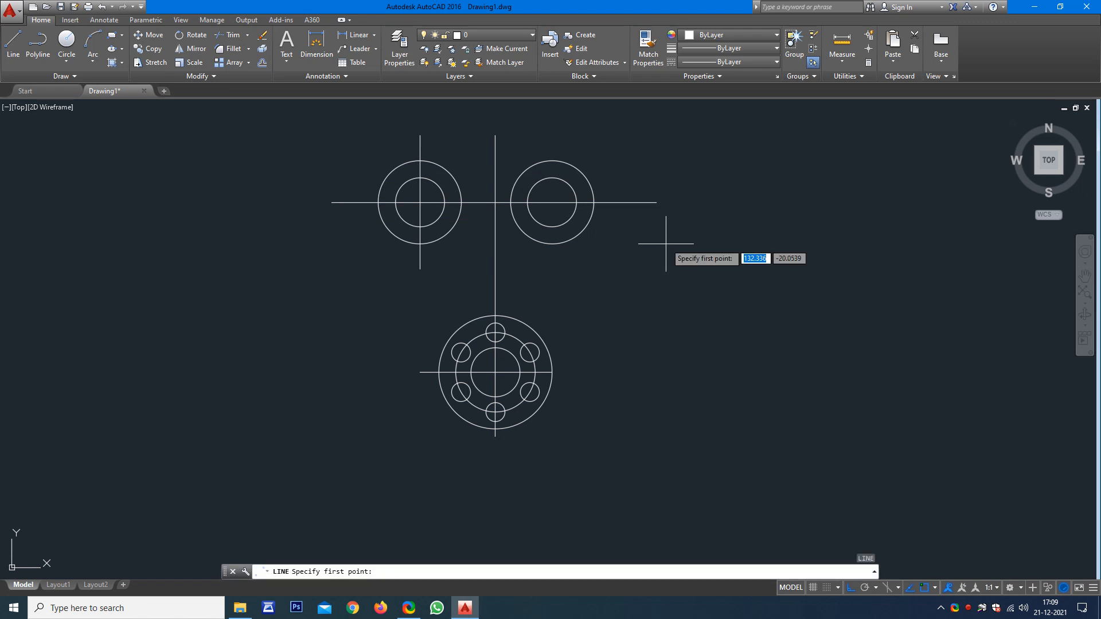
key(Escape)
key(Escape)
key(Escape)
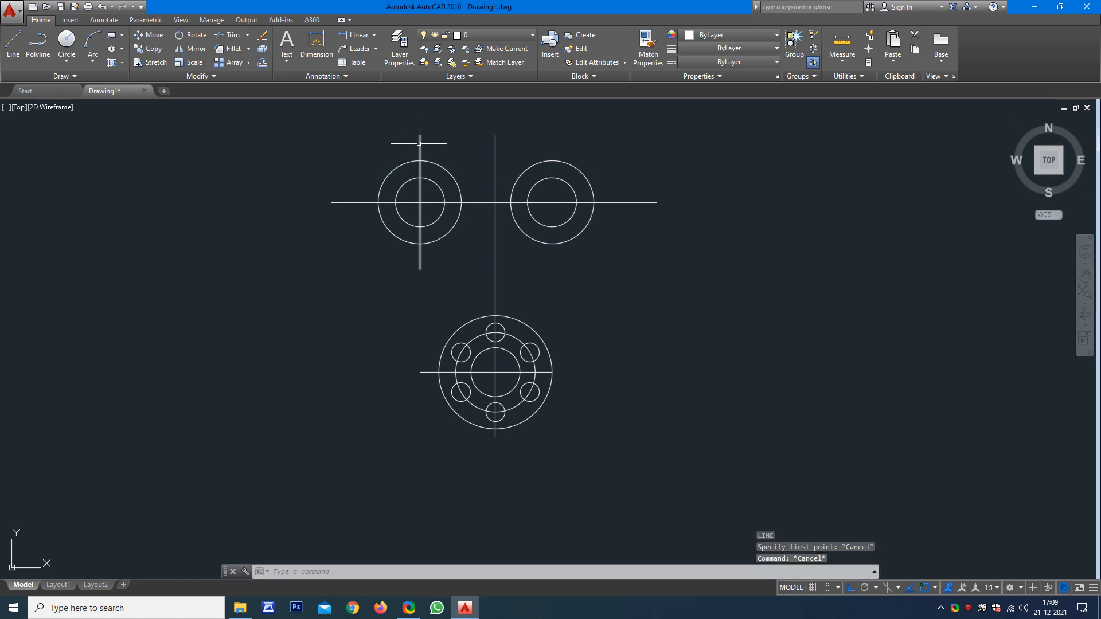
- Offset the upper-left circles' vertical centreline by 70 toward the upper-right circles
key(Return)
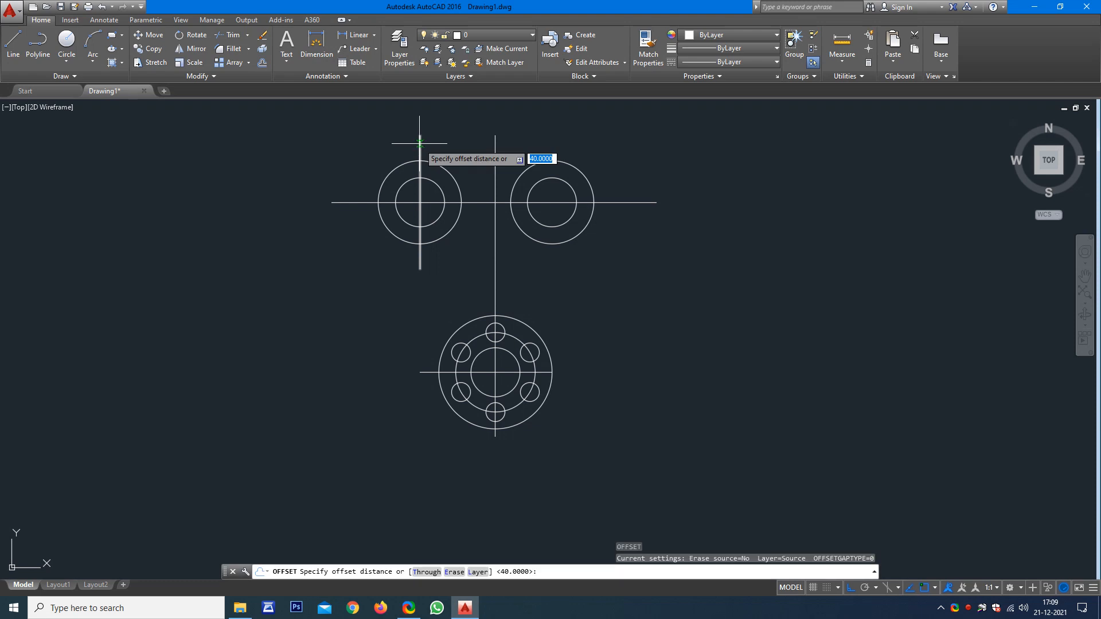
text(70)
key(Return)
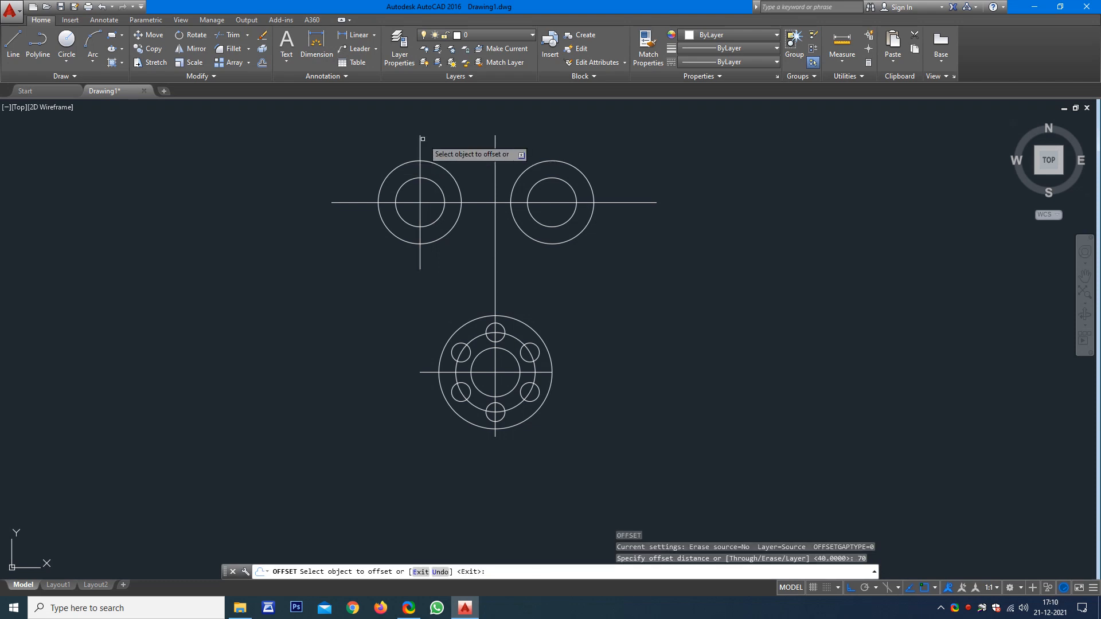
click(419, 148)
click(595, 151)
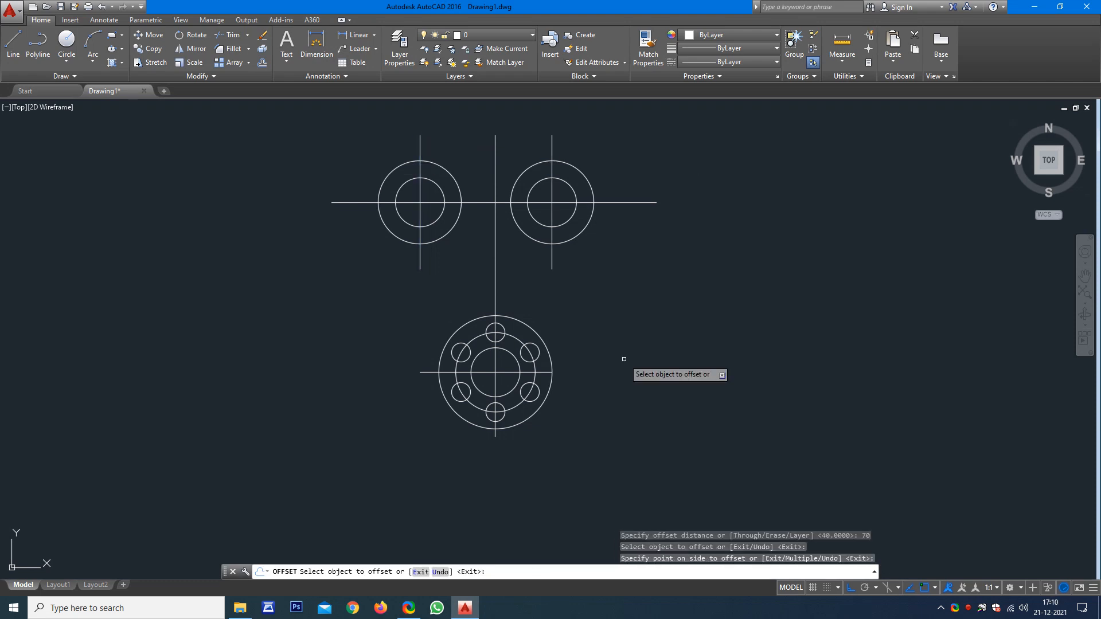
key(Escape)
key(Escape)
key(Escape)
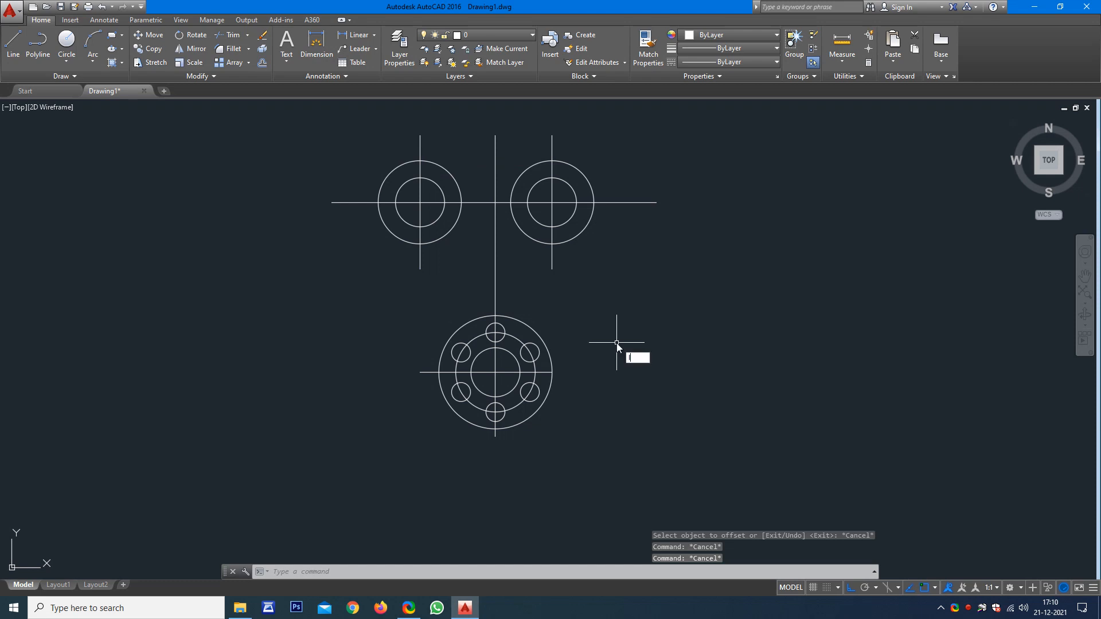
- Draw a straight line from the right quadrant of the lower radius 30 circle, tangent to the right side of the upper-right outer circle
key(Return)
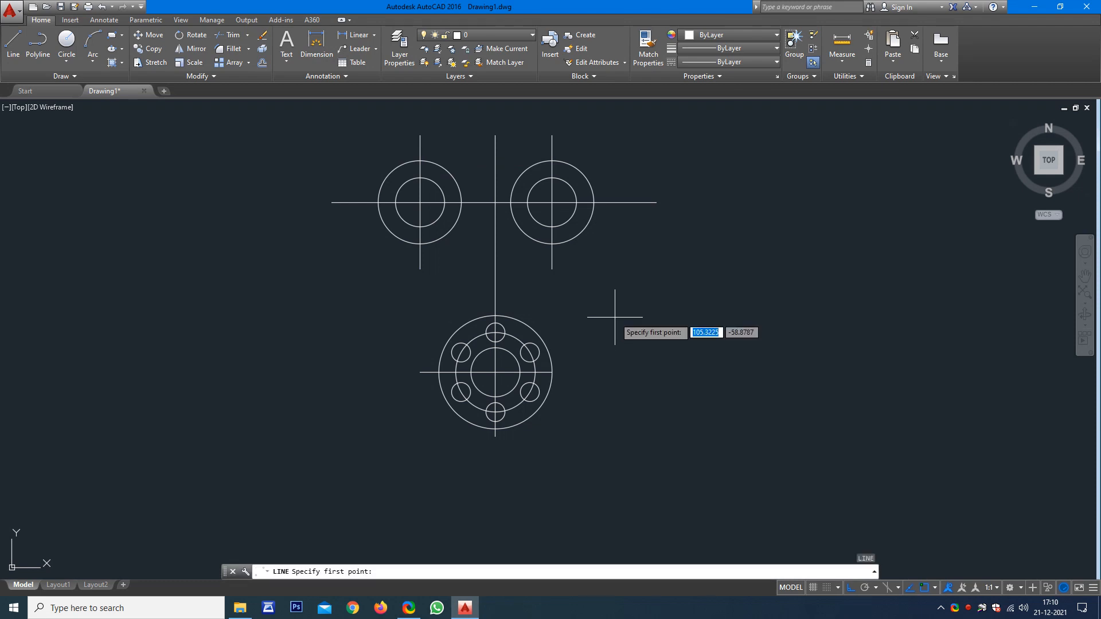
click(551, 372)
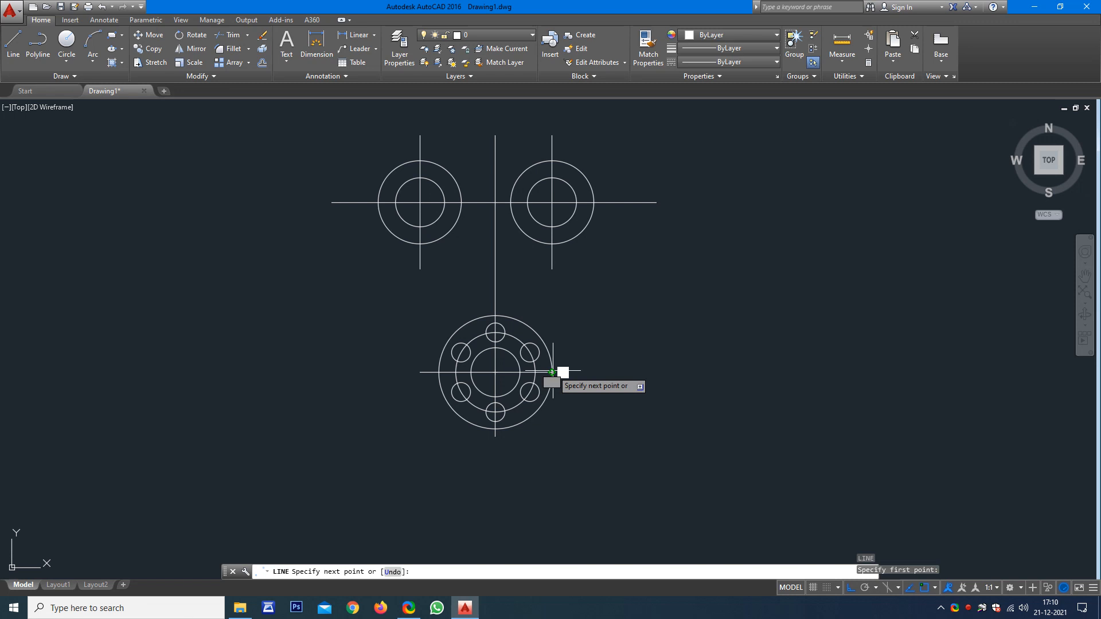
click(593, 209)
key(Escape)
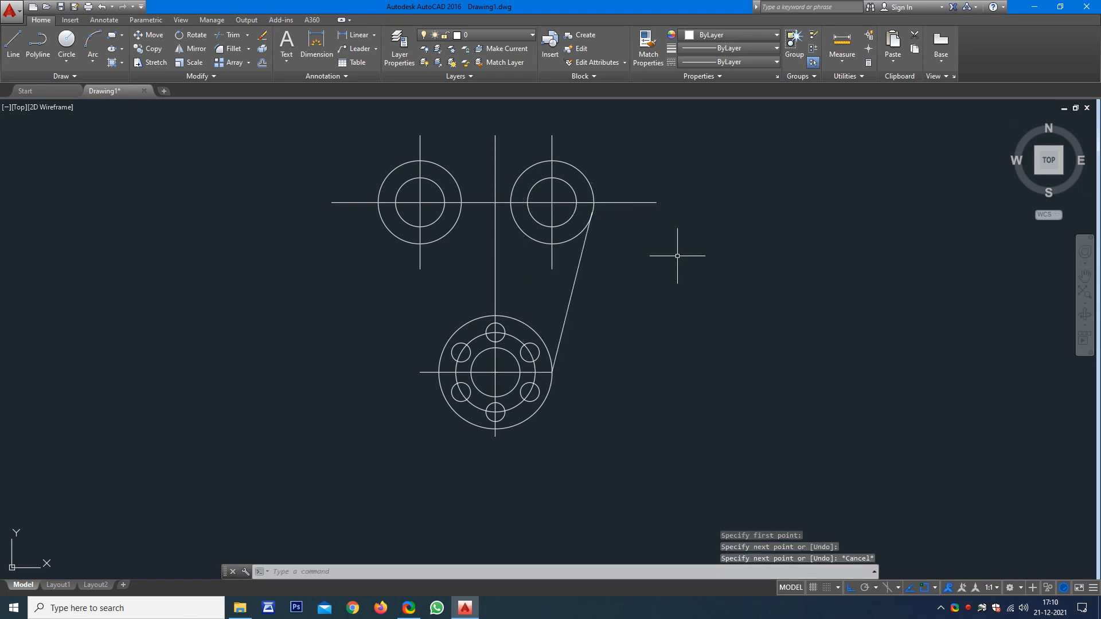
scroll(600, 226, up, 4)
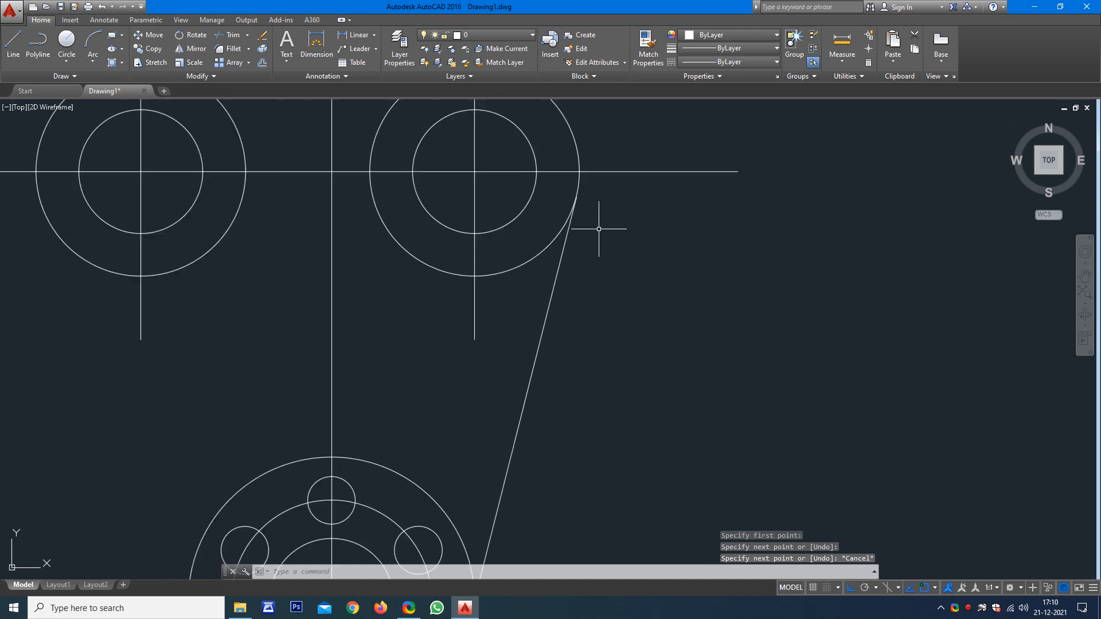
scroll(598, 229, down, 2)
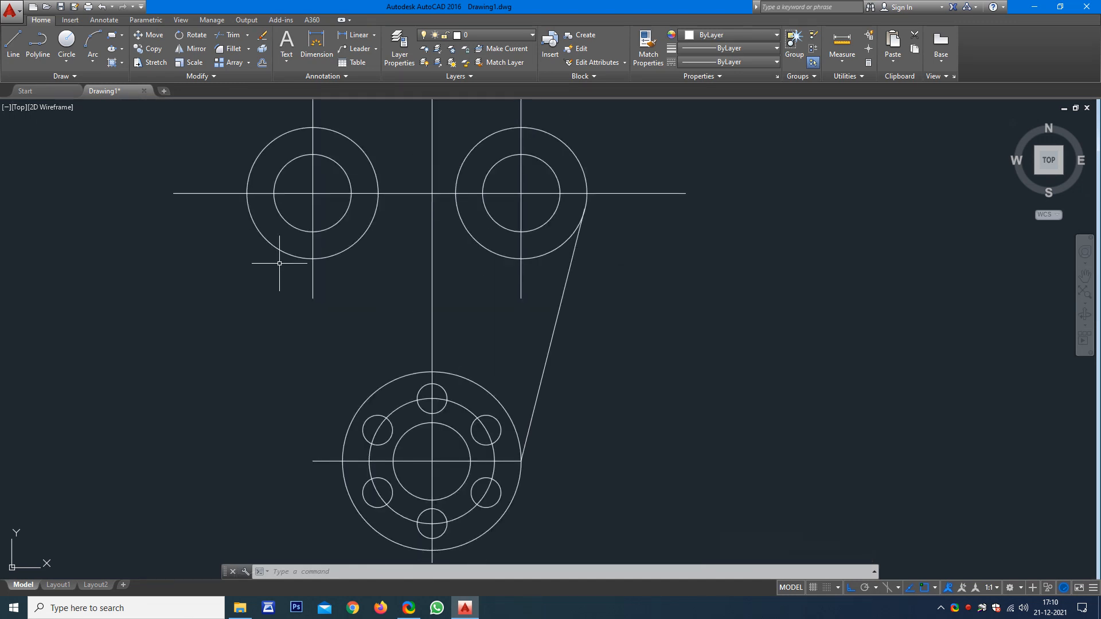
- Draw a start-end-radius arc of radius 105 from the upper-left outer circle's left quadrant to the lower outer circle's left side
scroll(280, 263, down, 2)
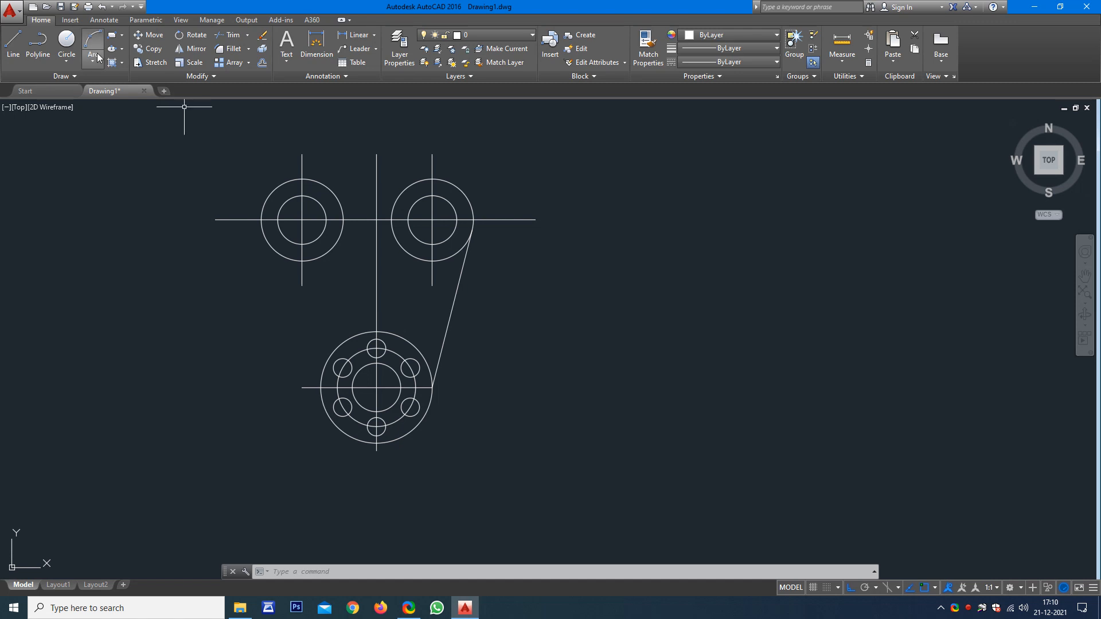
click(97, 53)
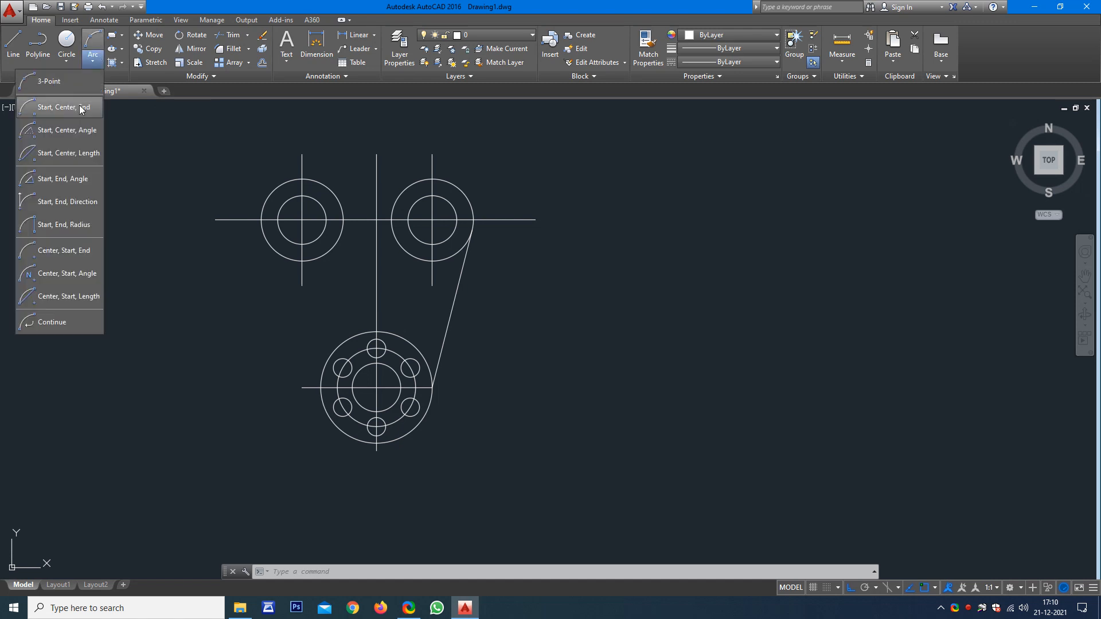
click(78, 225)
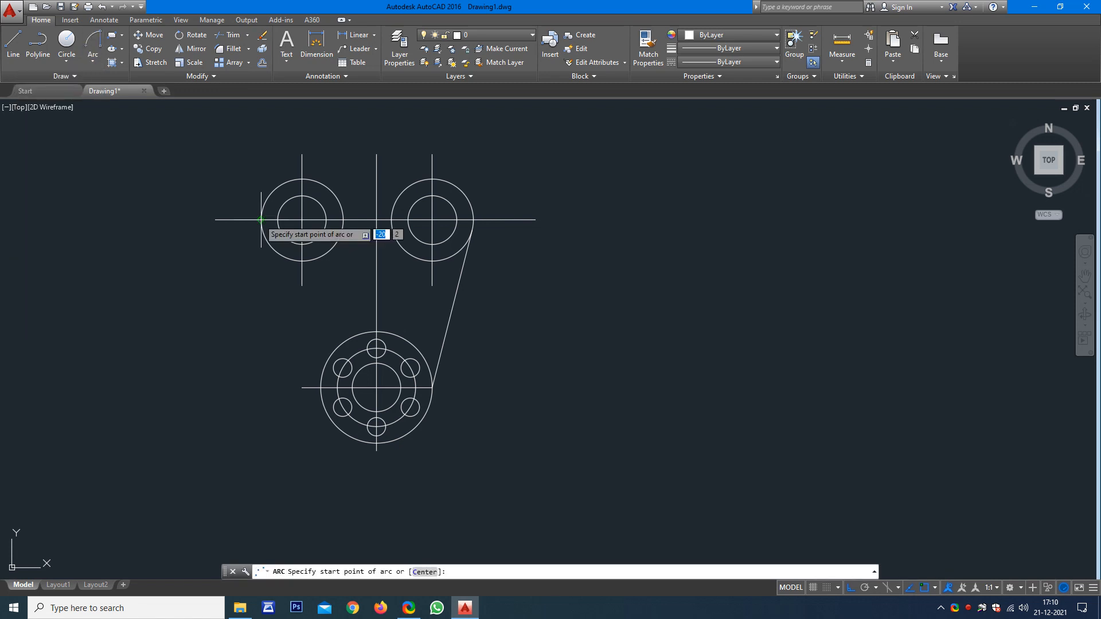
click(261, 219)
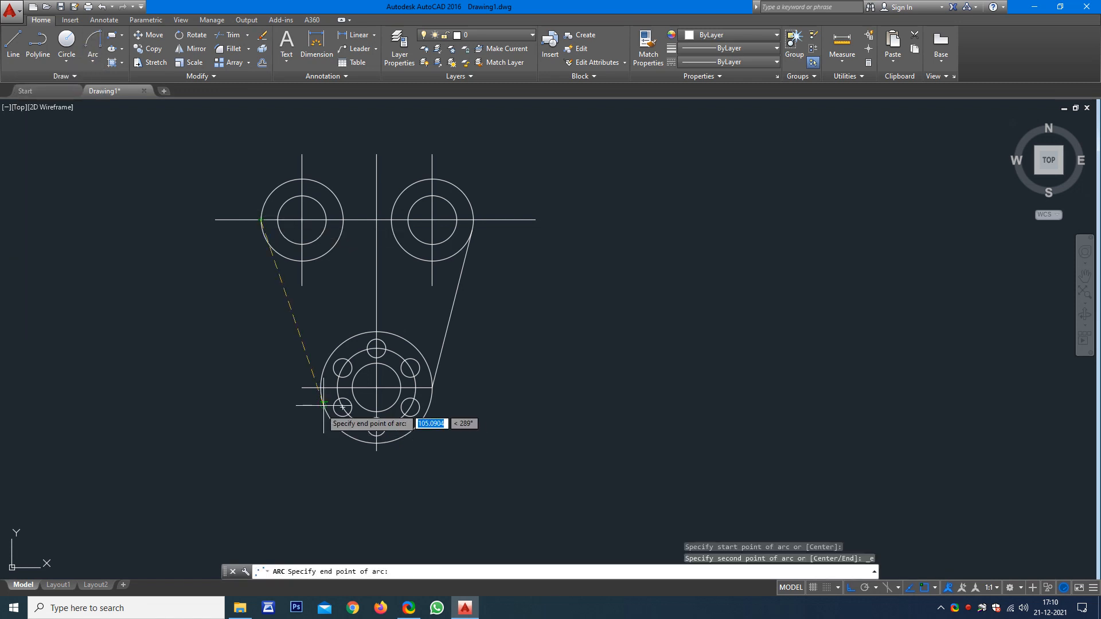
click(323, 405)
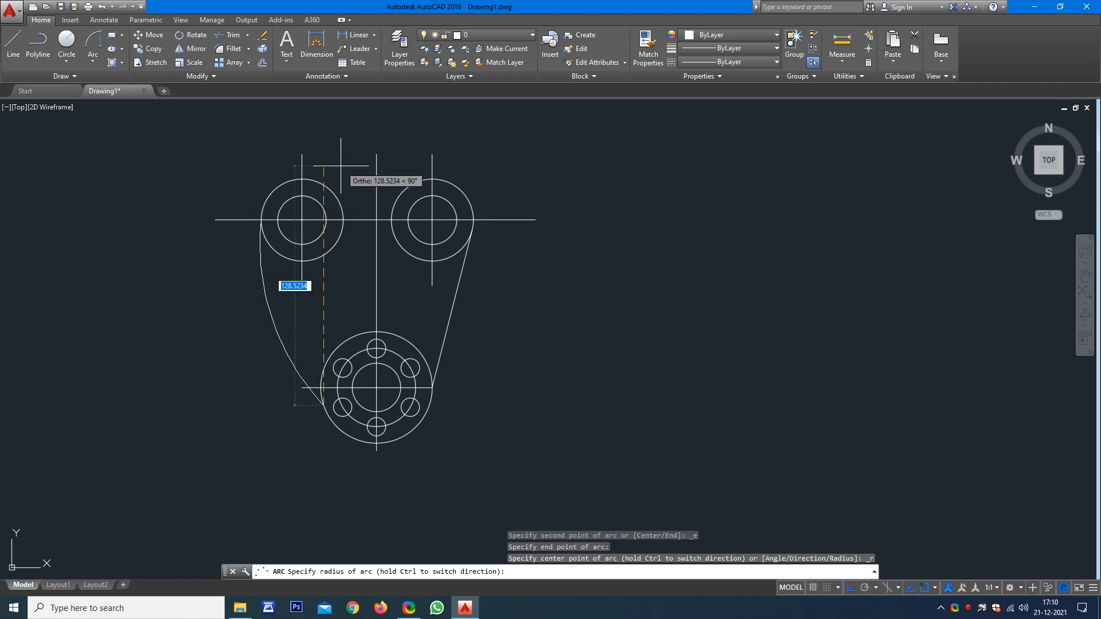
text(105)
key(Return)
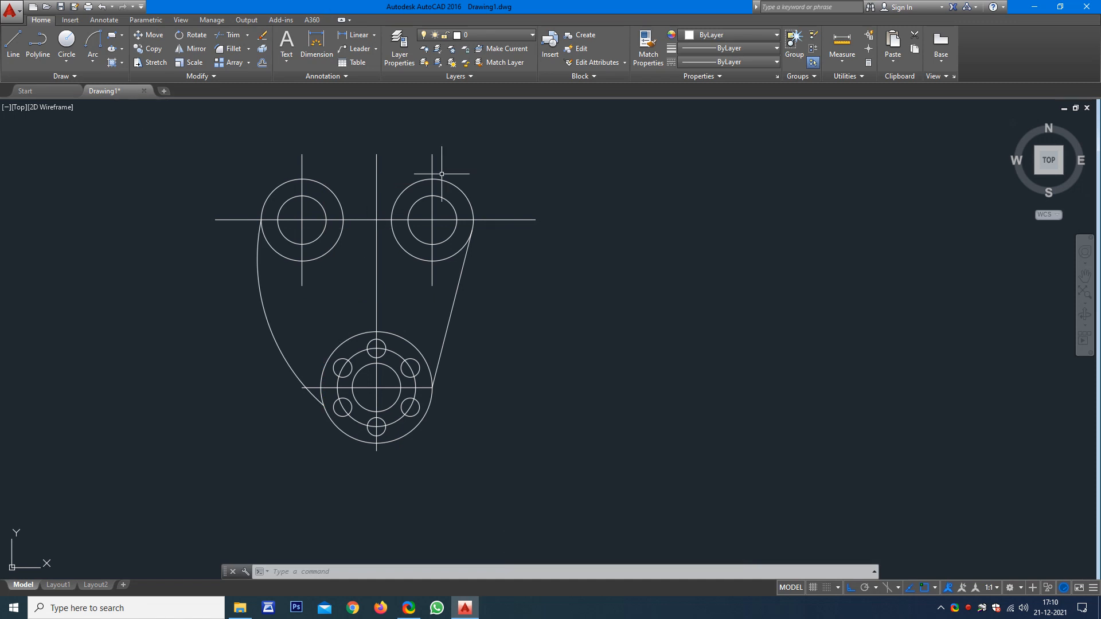
- Add a linear dimension between the centres of the two upper circle pairs, placed above the circles
mouse_move(473, 275)
middle_down()
mouse_move(673, 305)
mouse_move(633, 304)
middle_up()
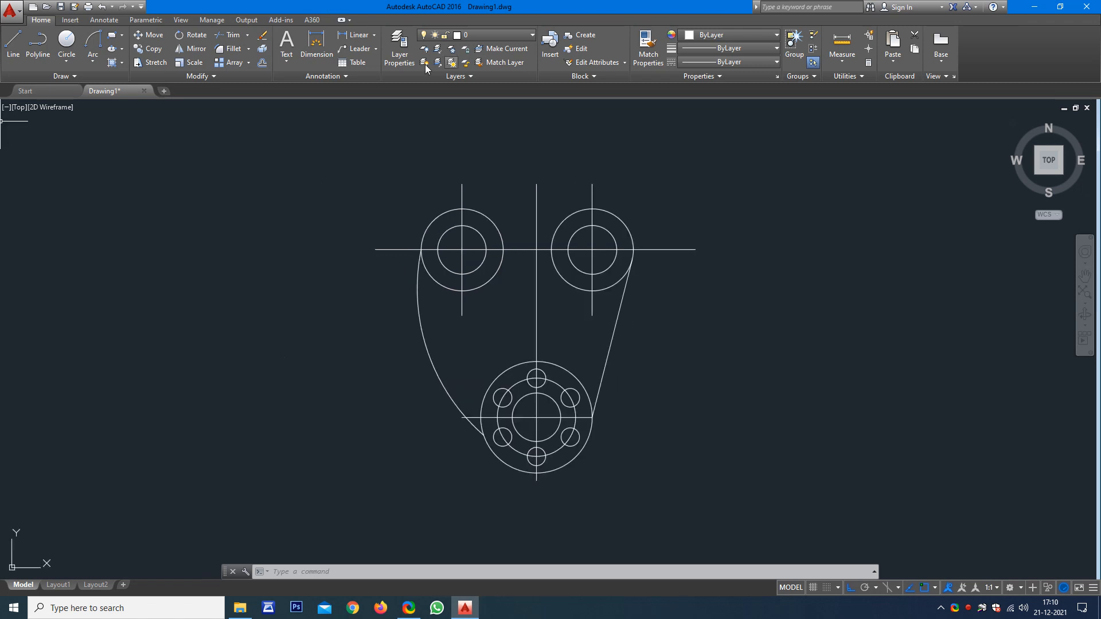
click(354, 35)
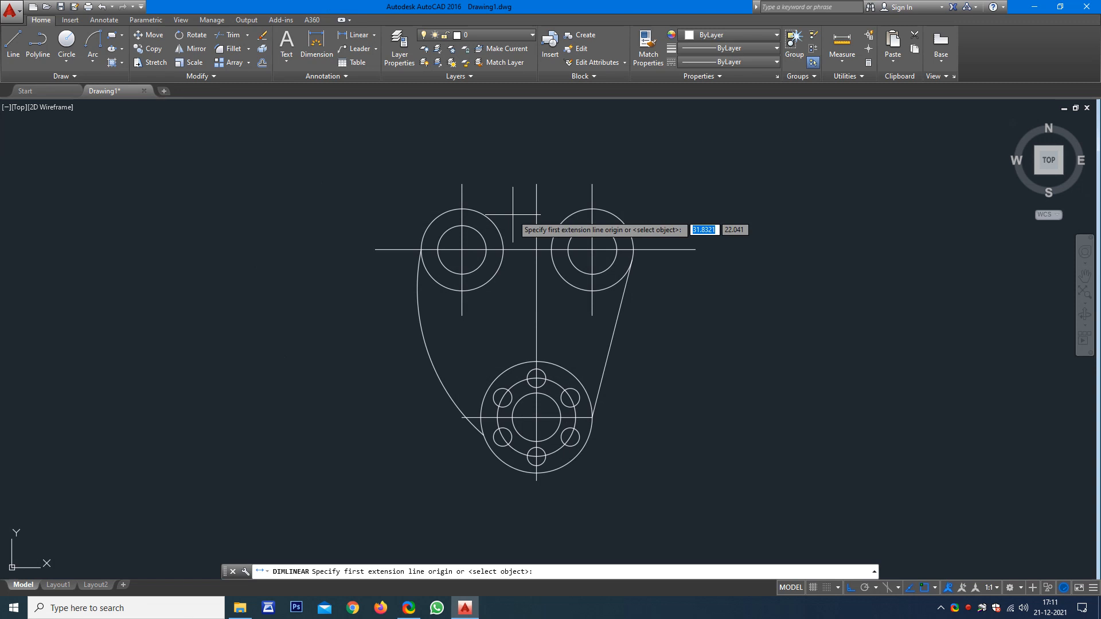
click(461, 251)
click(593, 251)
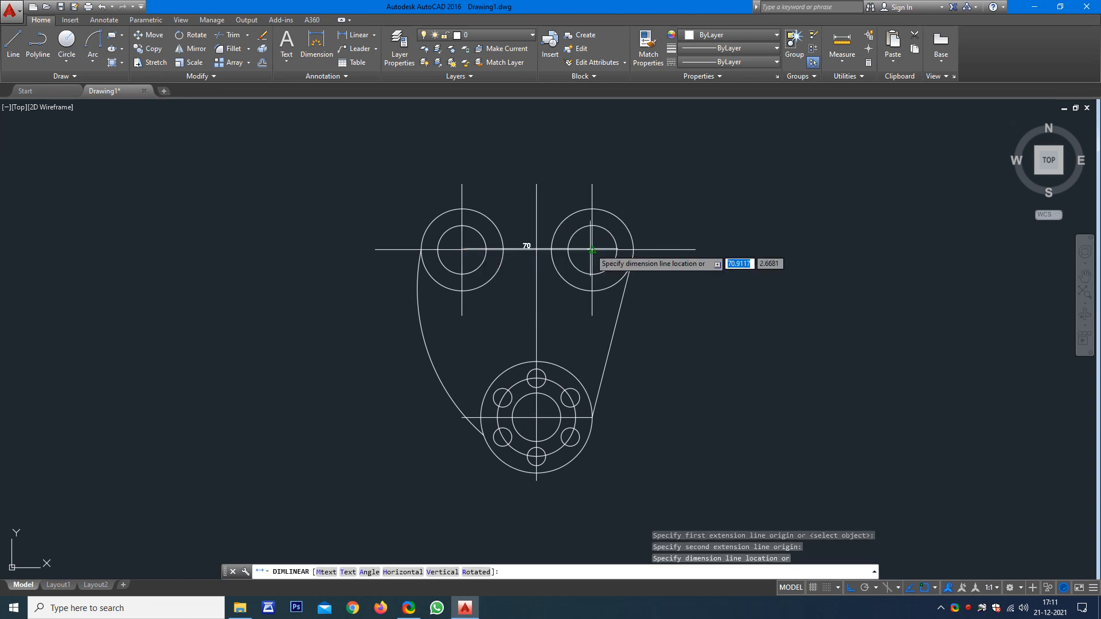
click(593, 184)
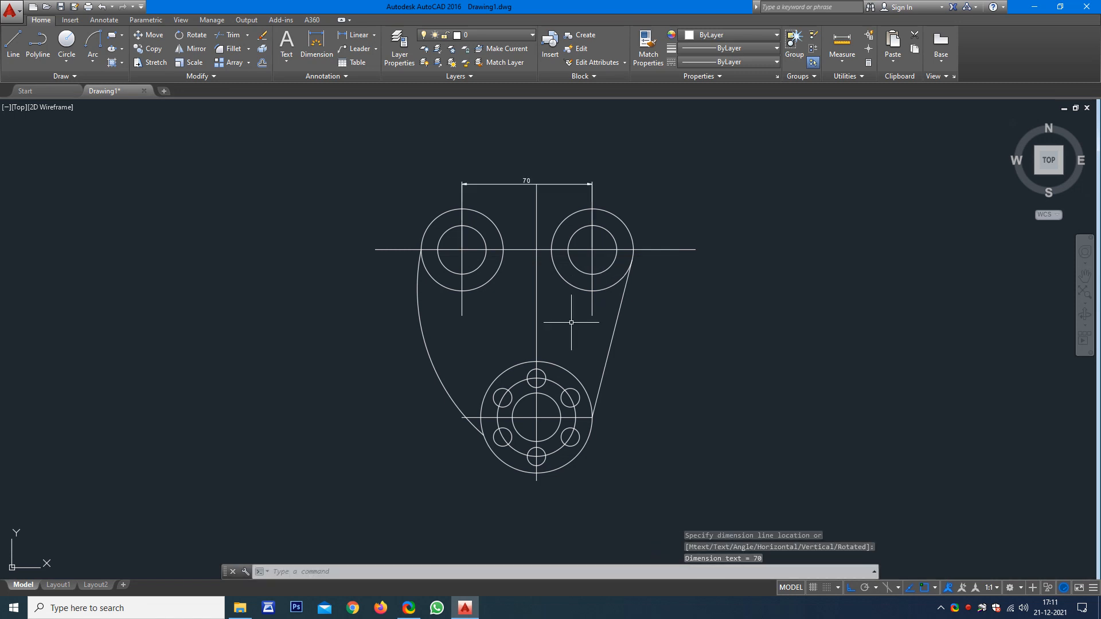
- Add linear dimensions from the long vertical centreline to the upper-left and upper-right circle centres, aligned in one row below those circles
key(Return)
click(536, 249)
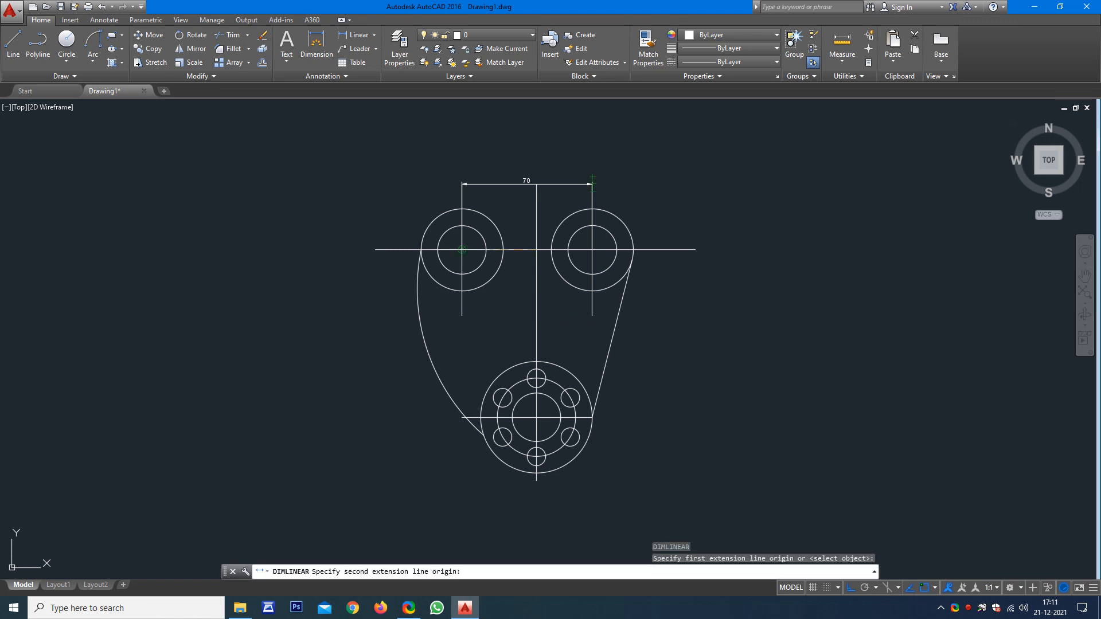
click(463, 250)
click(462, 315)
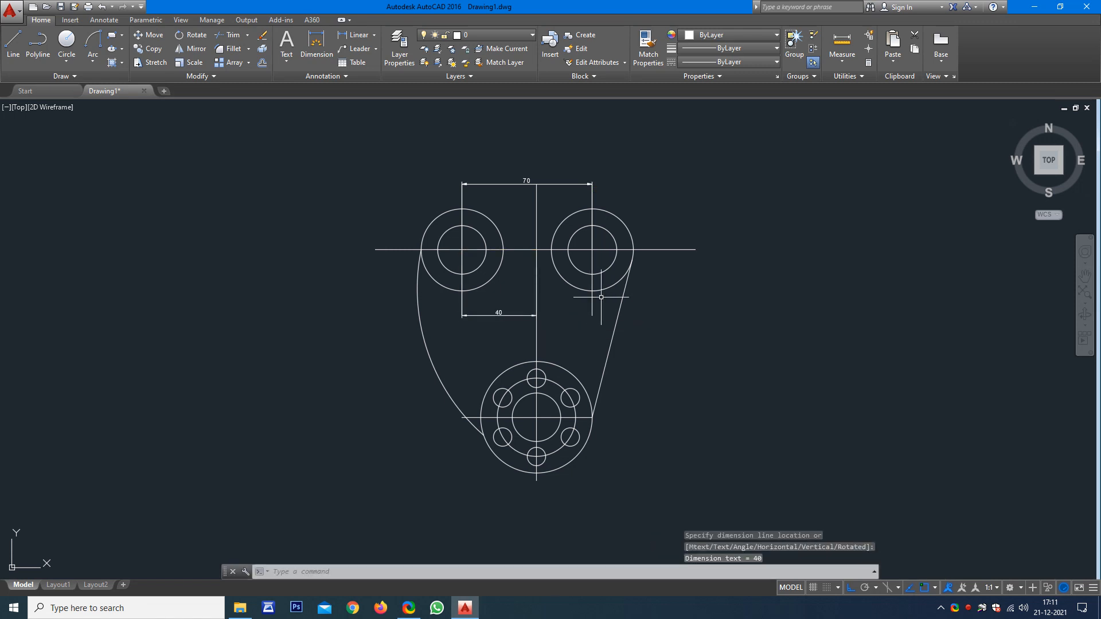
key(Return)
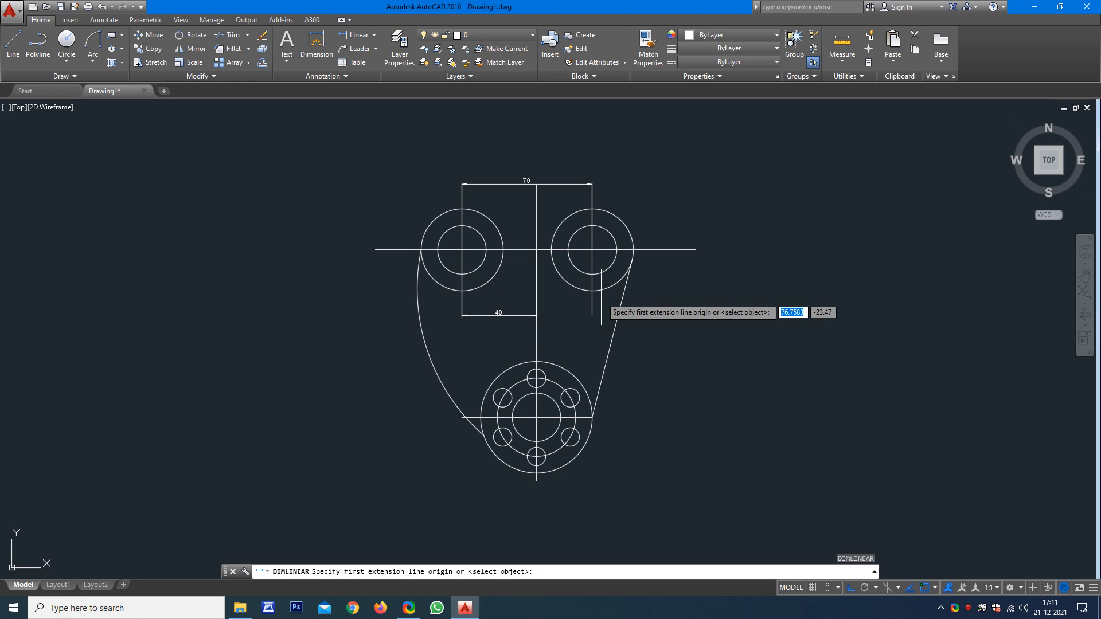
click(536, 249)
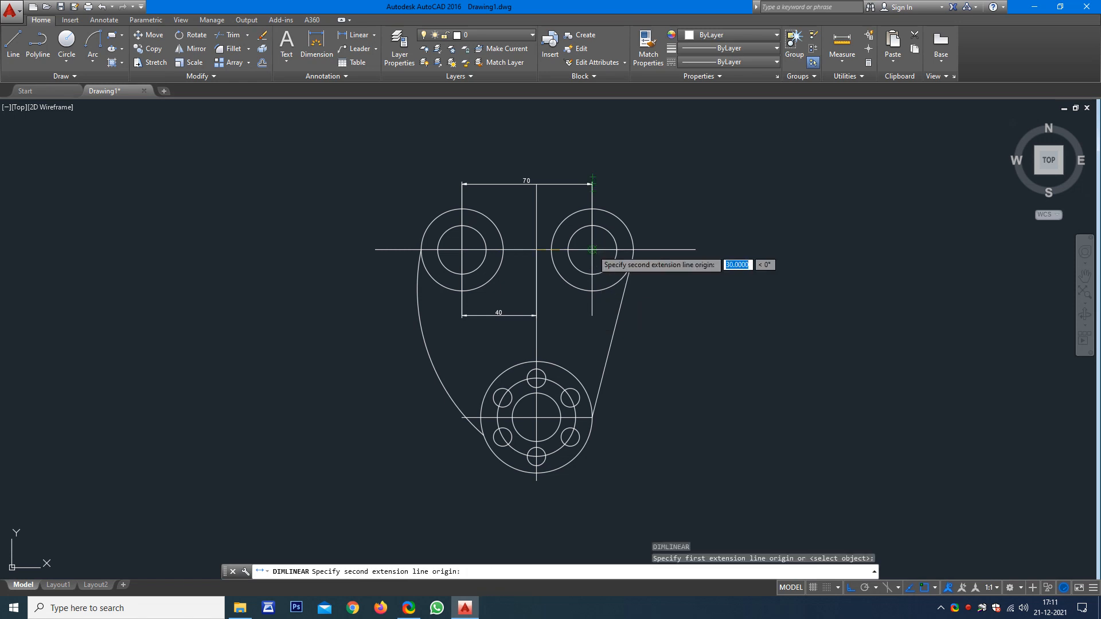
click(592, 250)
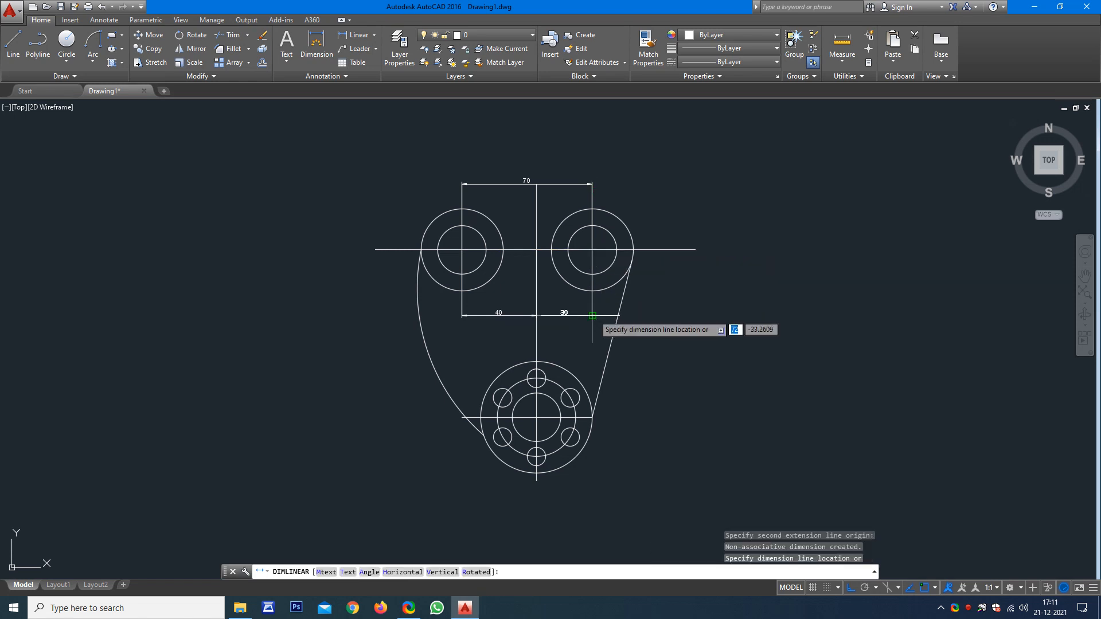
click(592, 316)
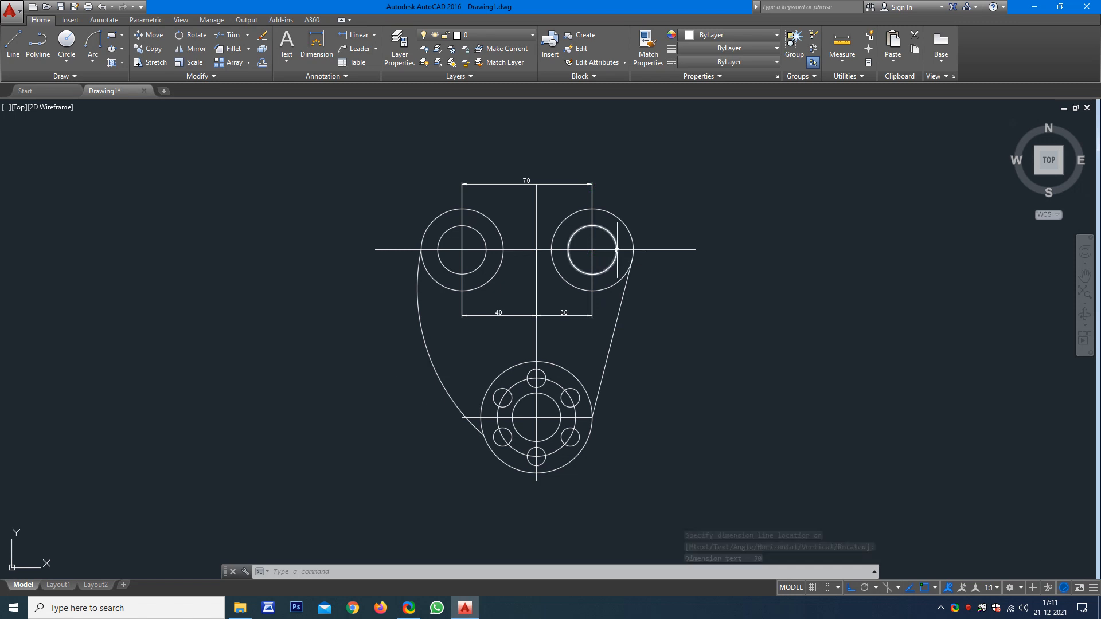
- Add a vertical linear dimension from the upper horizontal centreline to the lower hub's centre, placed outside the slanted tangent line
key(Return)
click(537, 250)
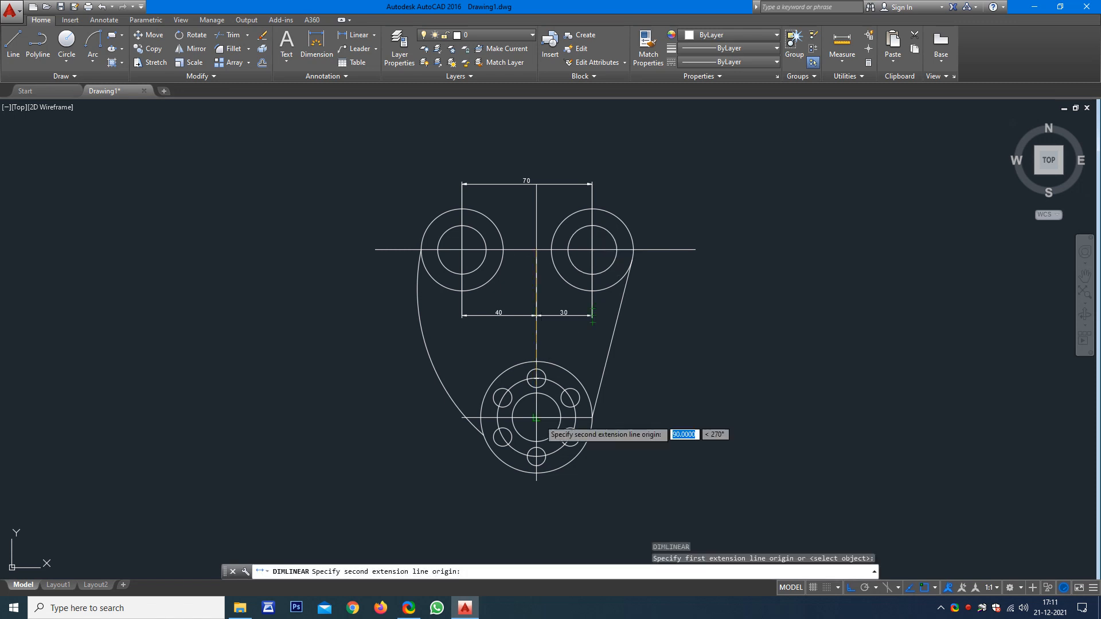
click(536, 417)
click(652, 416)
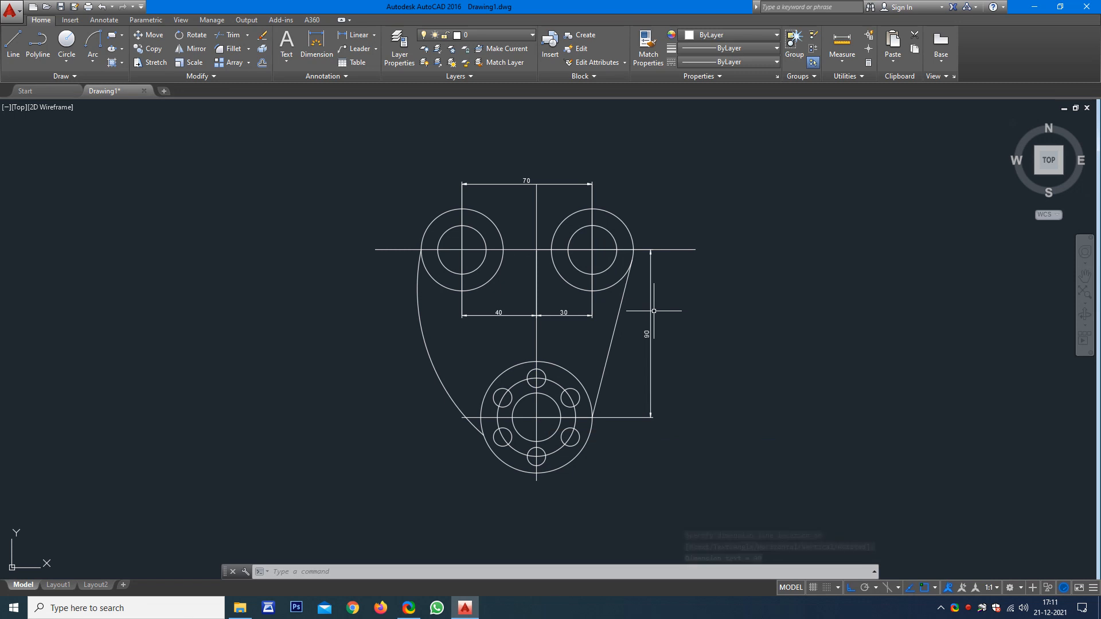
- Add a radius dimension to the large connecting arc, with its text placed inside the outline
click(374, 36)
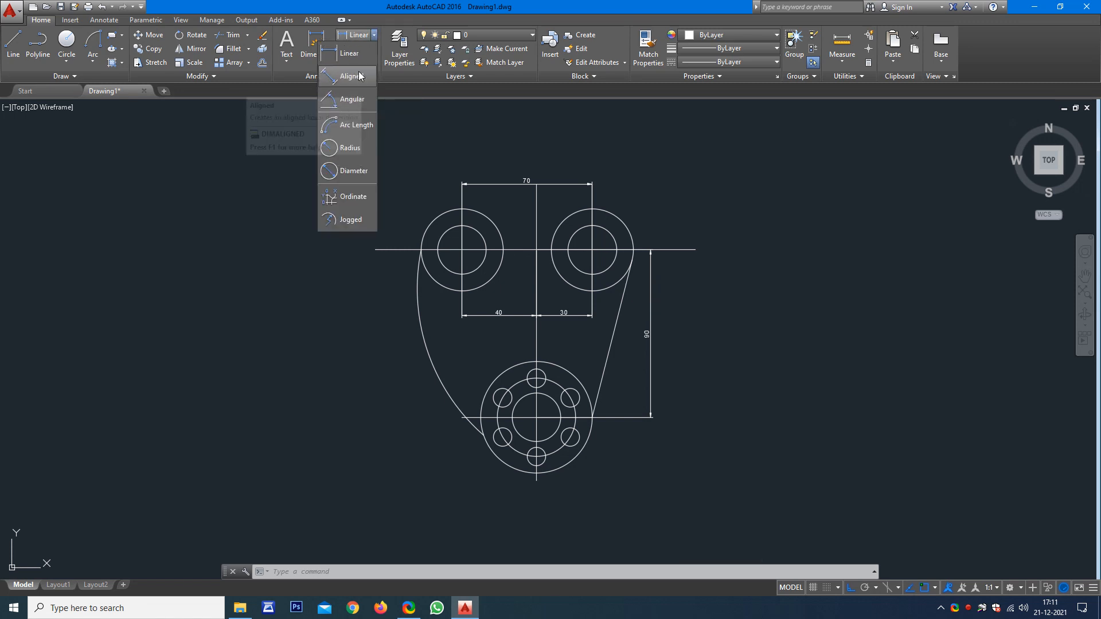
click(348, 148)
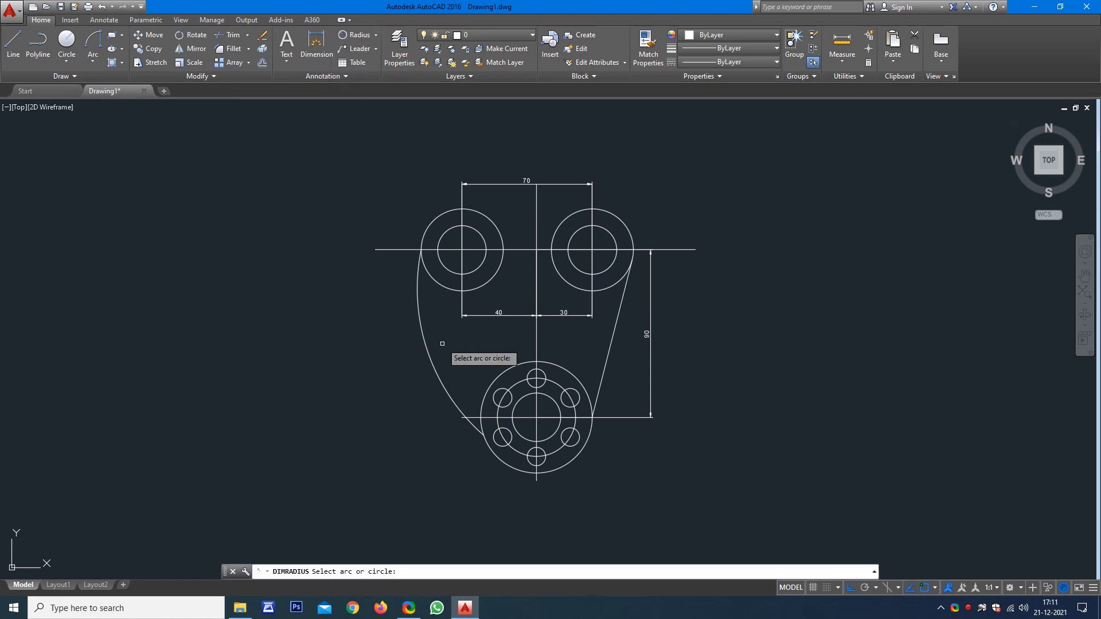
click(429, 369)
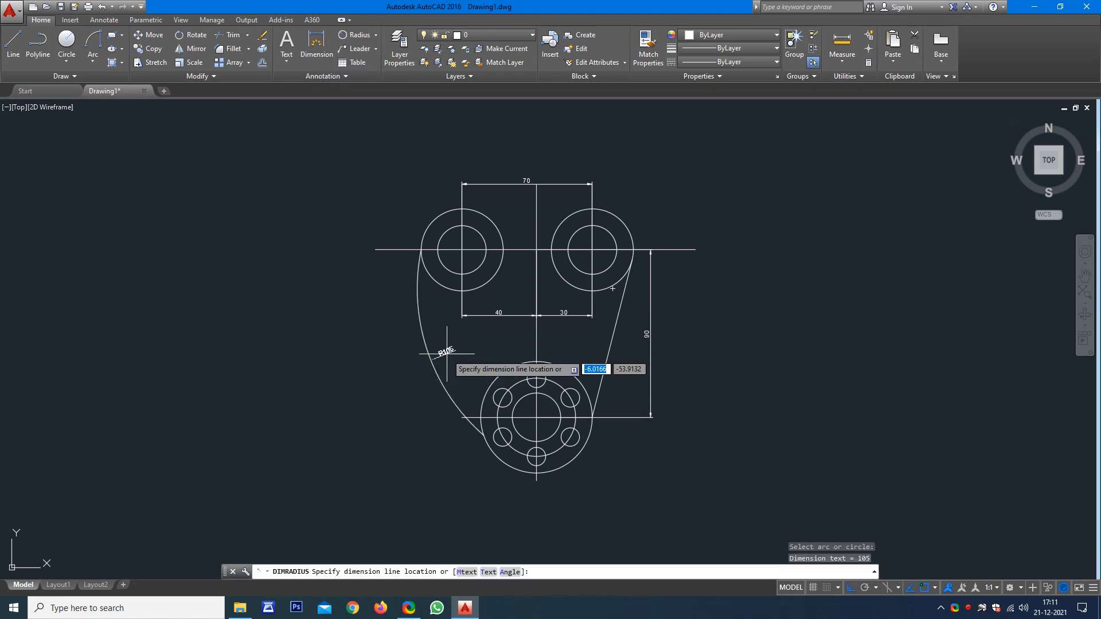
click(447, 354)
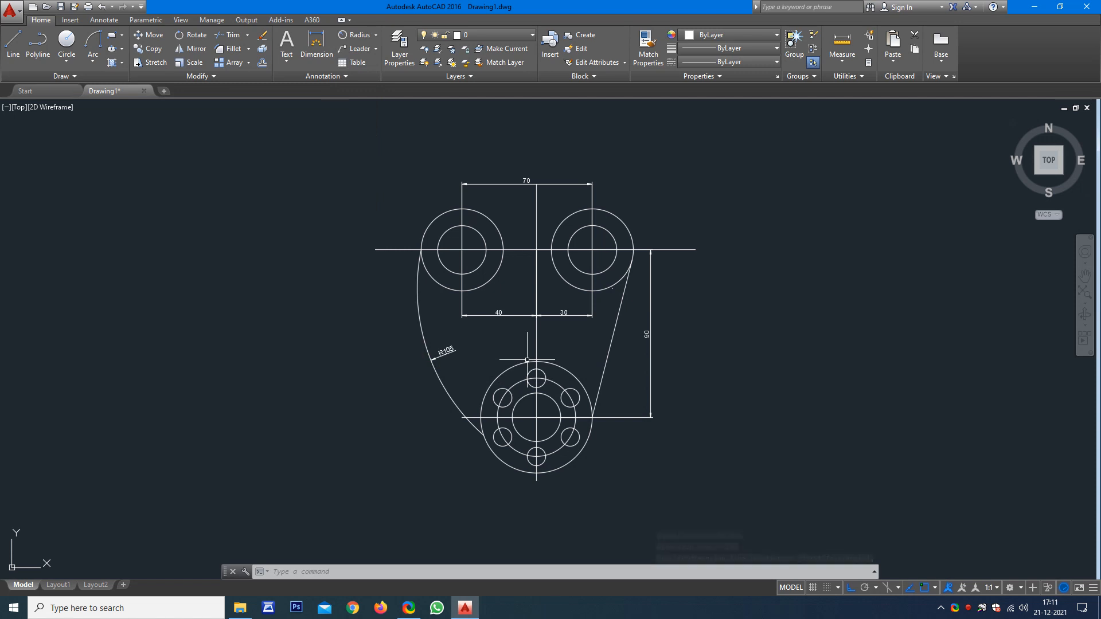
key(Return)
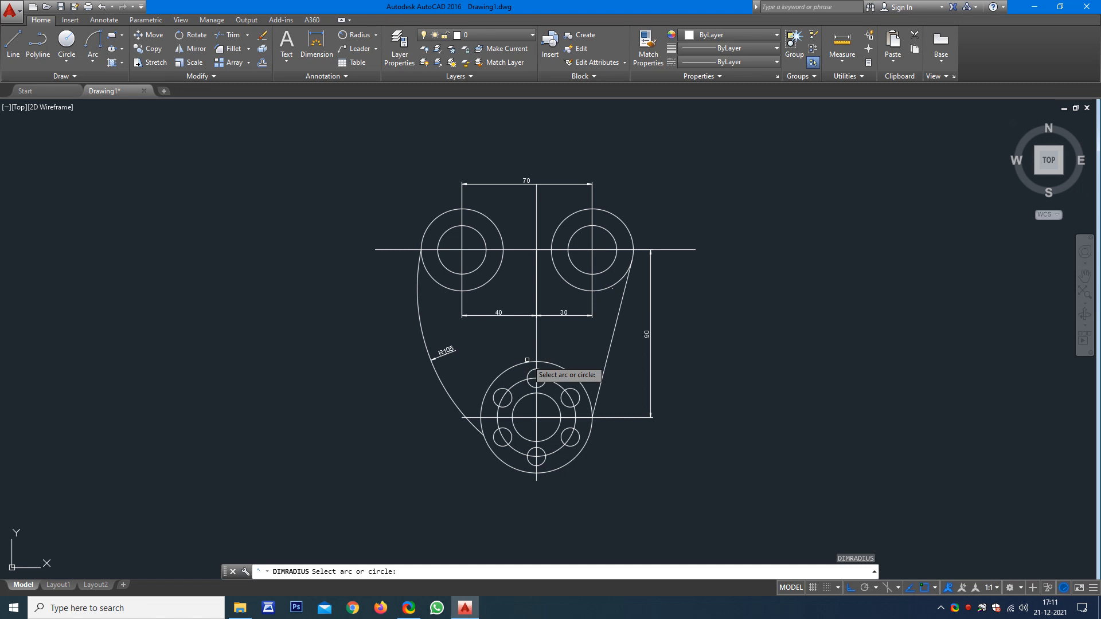
click(591, 273)
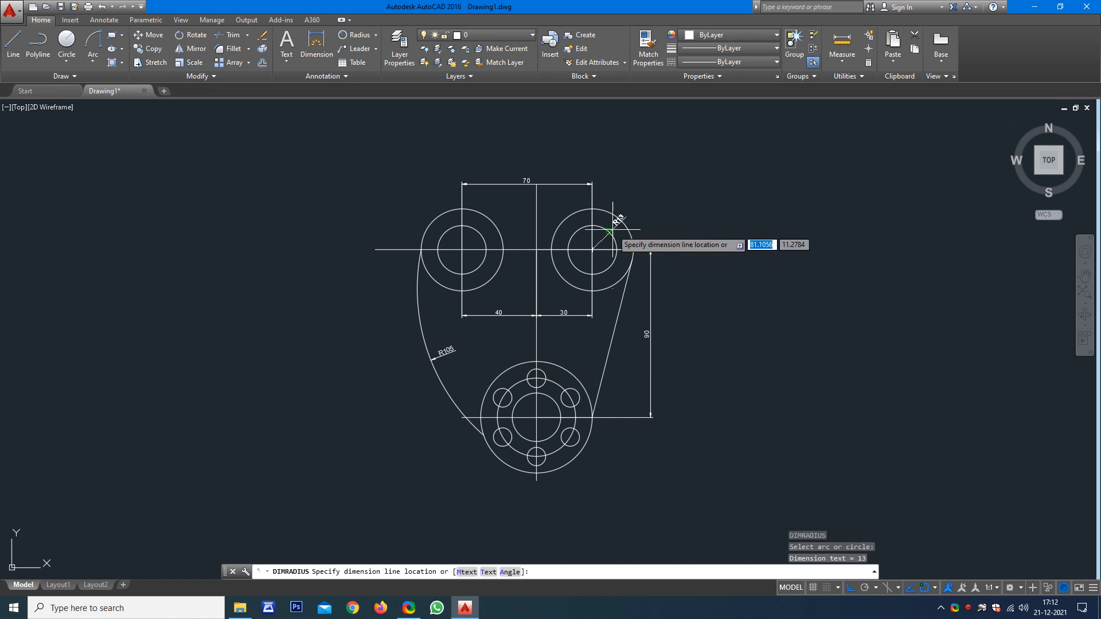
key(Escape)
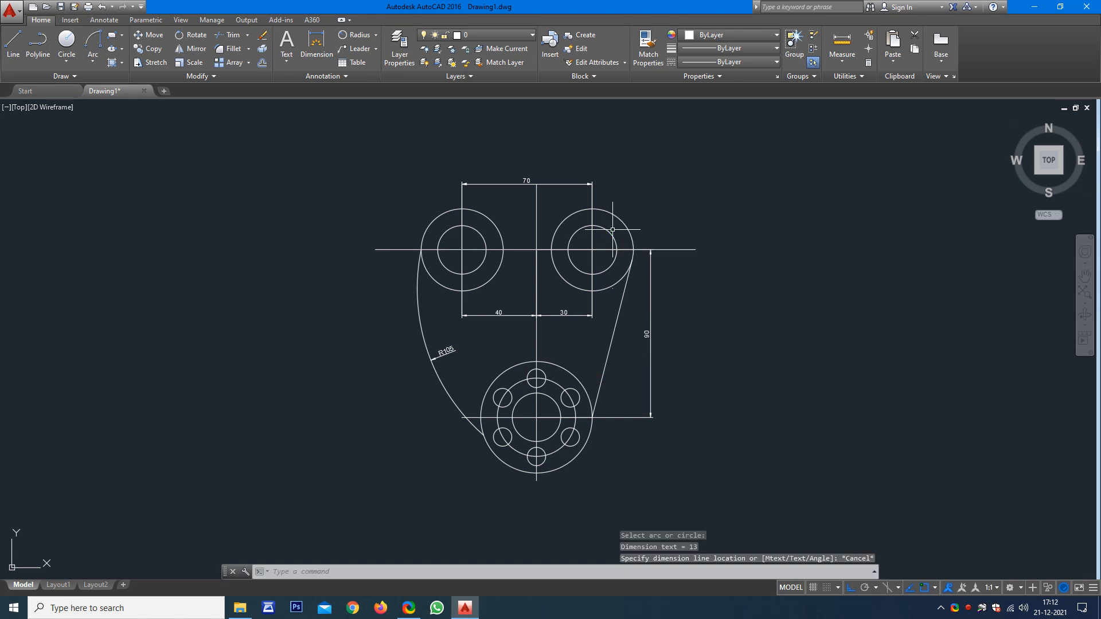
- Add a radius dimension to the outer circle of the upper-right pair, with its text outside the circle at the upper right
click(365, 36)
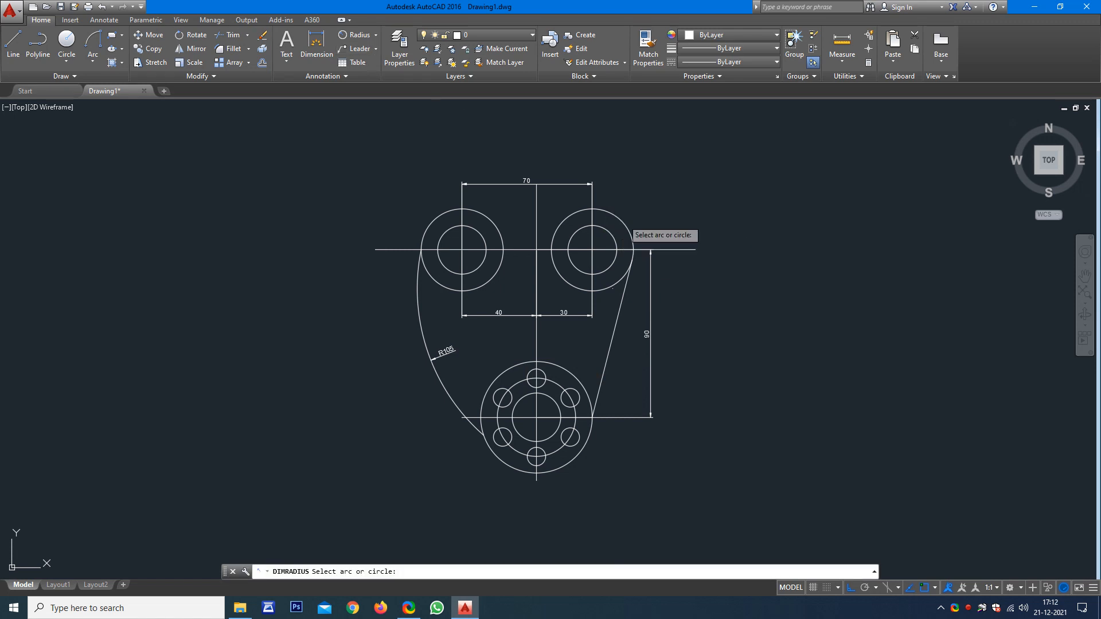
click(622, 220)
click(634, 209)
- Add a radius dimension to the lower hub's hole-pattern circle, with its text near the hub's right edge
scroll(645, 226, up, 4)
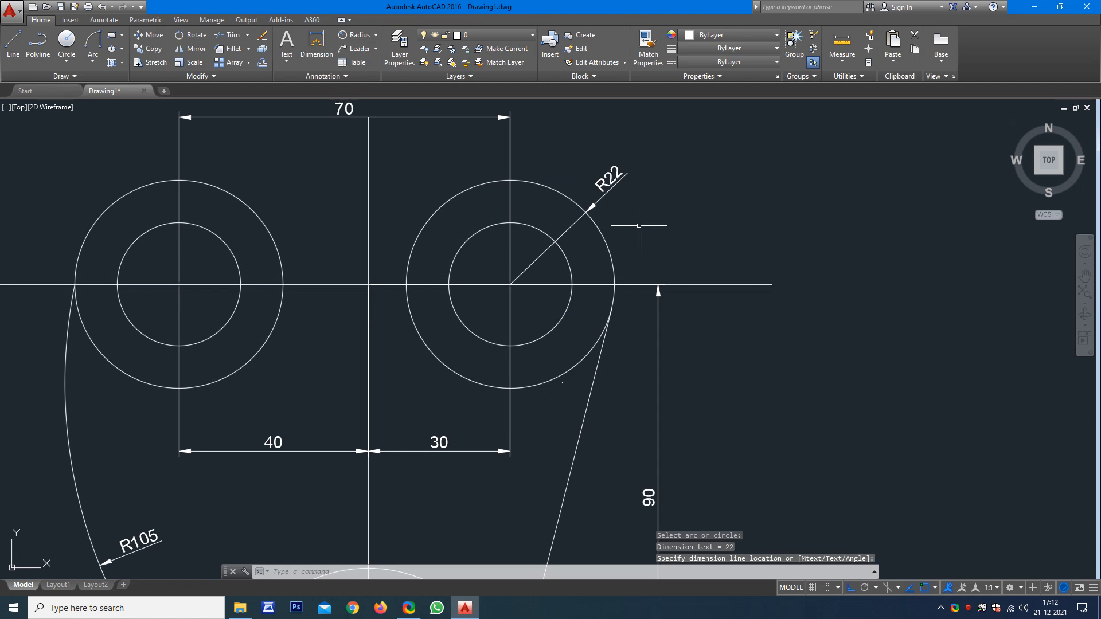
scroll(639, 226, down, 2)
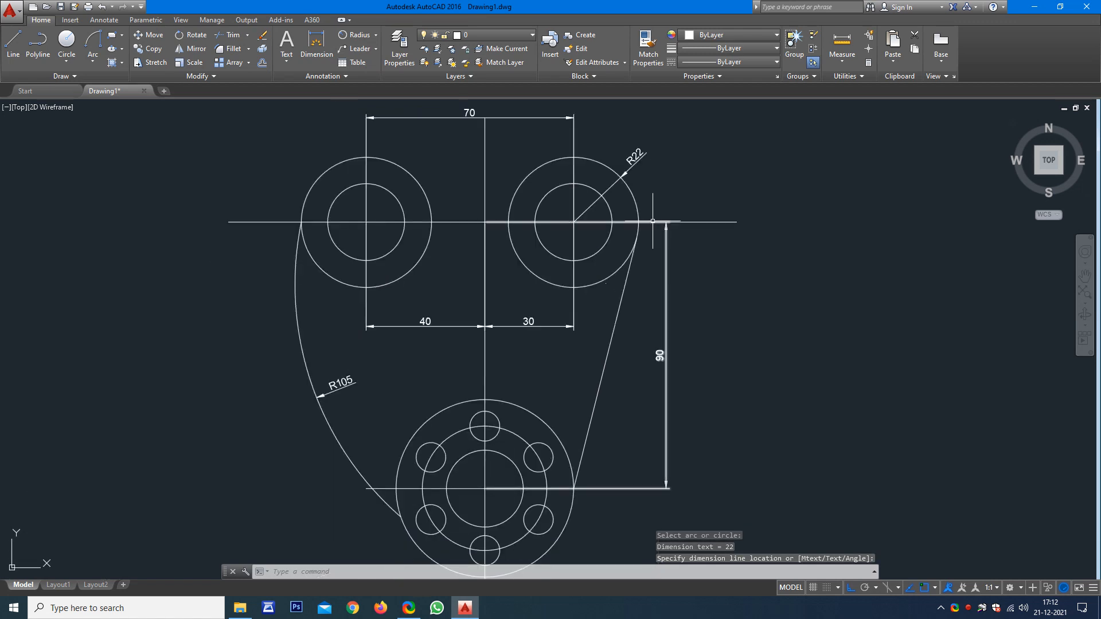
scroll(652, 221, down, 2)
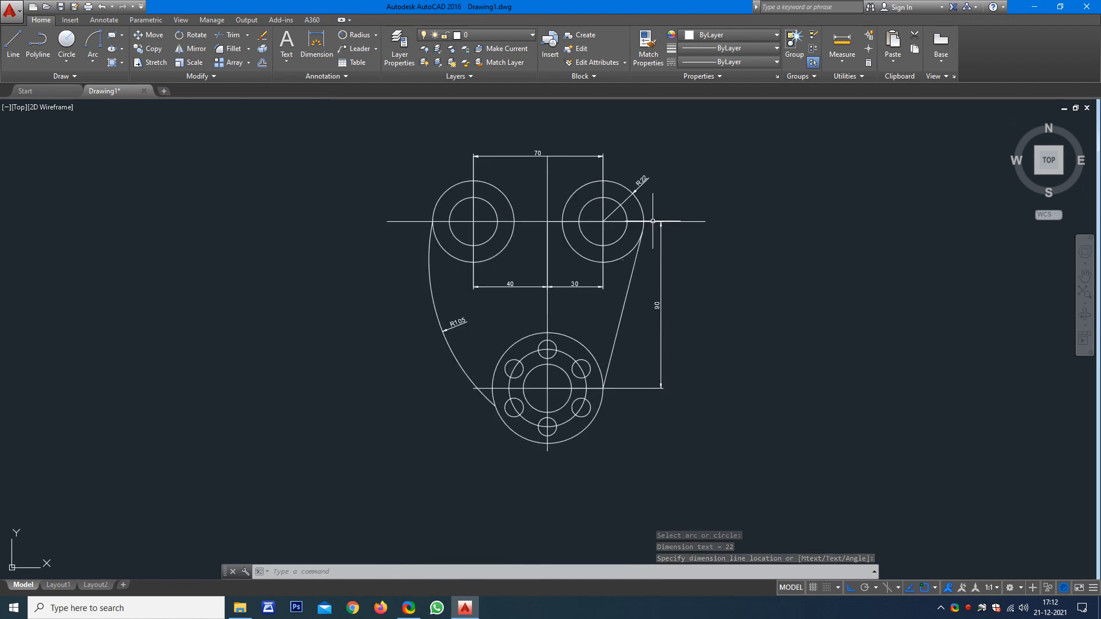
key(Return)
click(603, 383)
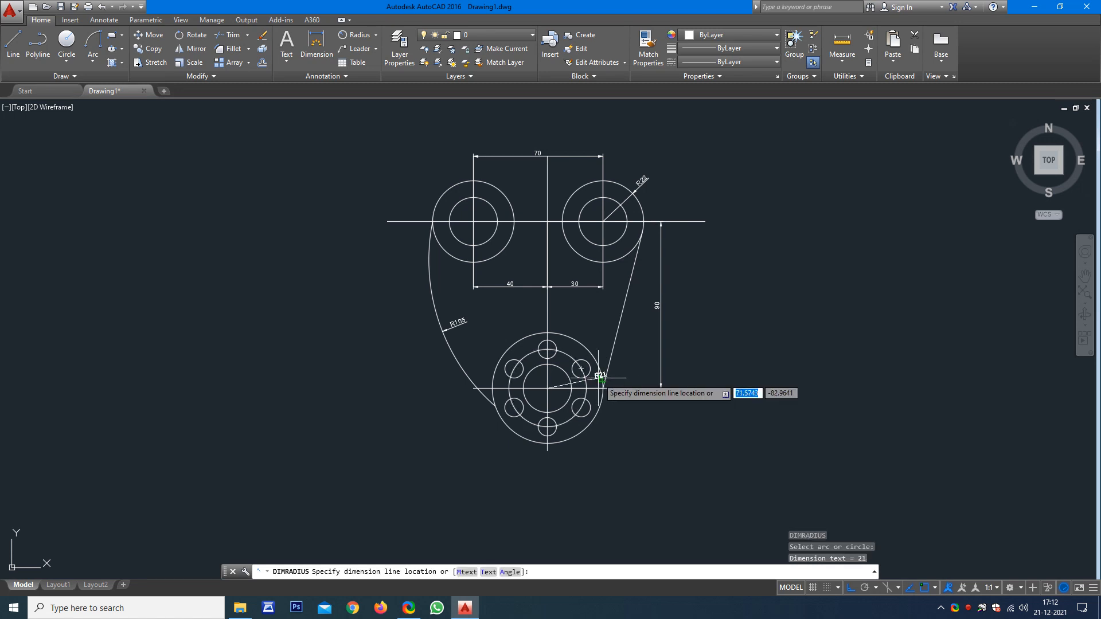
click(600, 377)
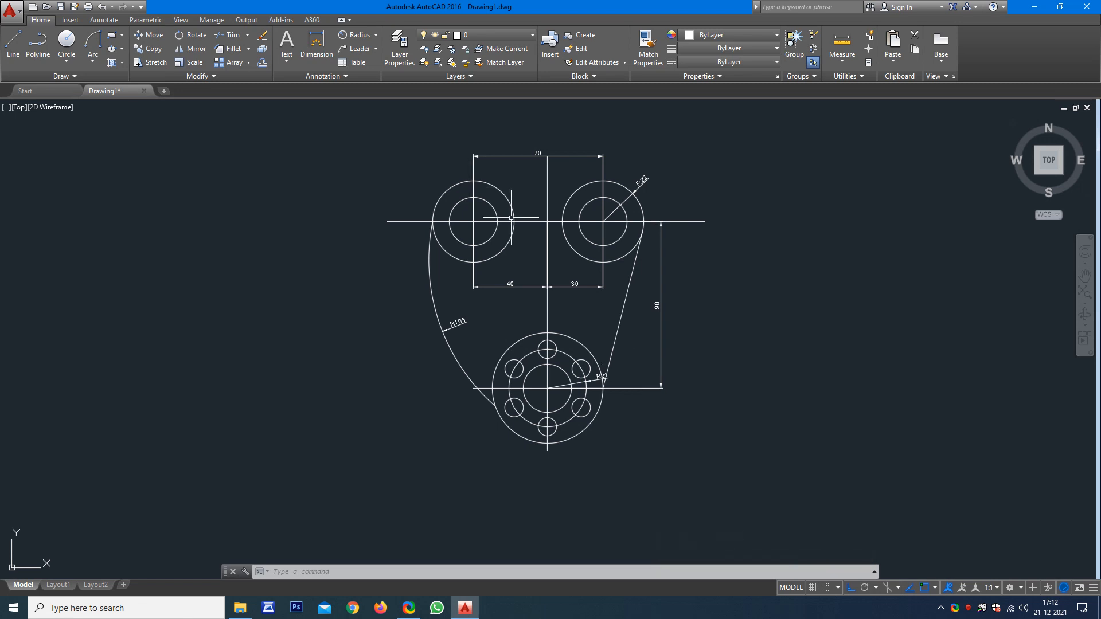
- Add diameter dimensions to the lower hub's outer circle and central circle, with their texts below right and below left of the hub
click(377, 36)
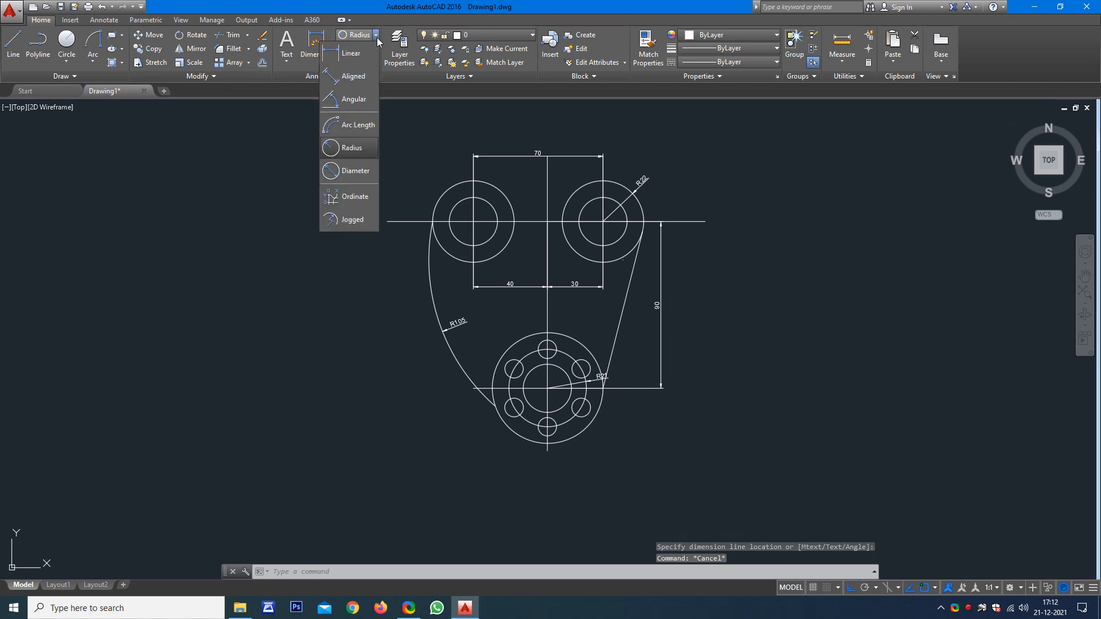
click(353, 170)
click(579, 434)
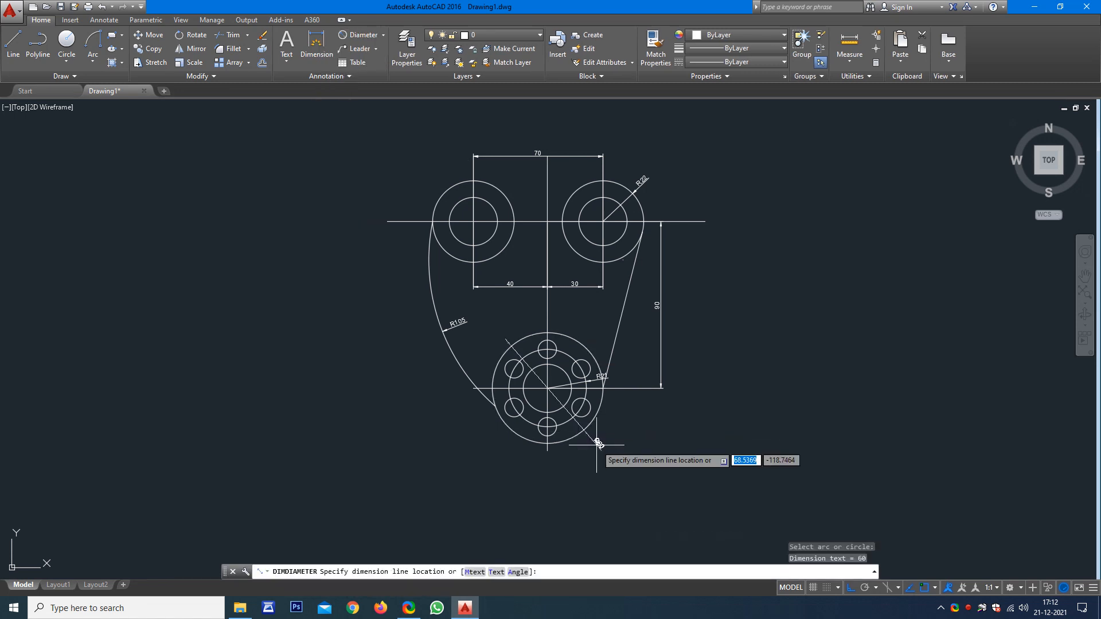
click(614, 480)
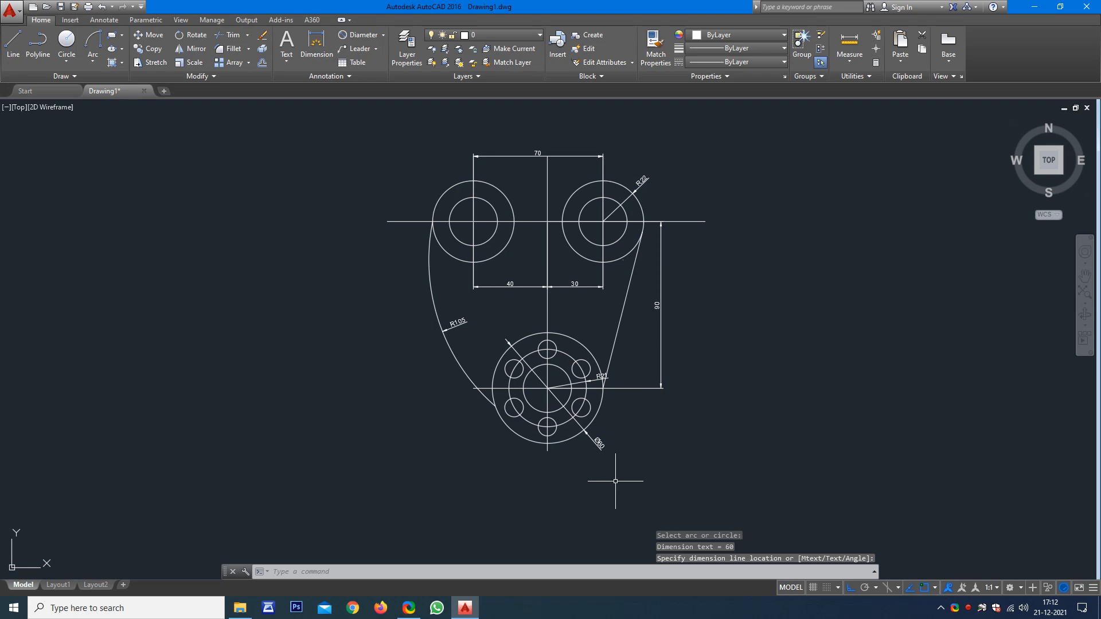
key(Return)
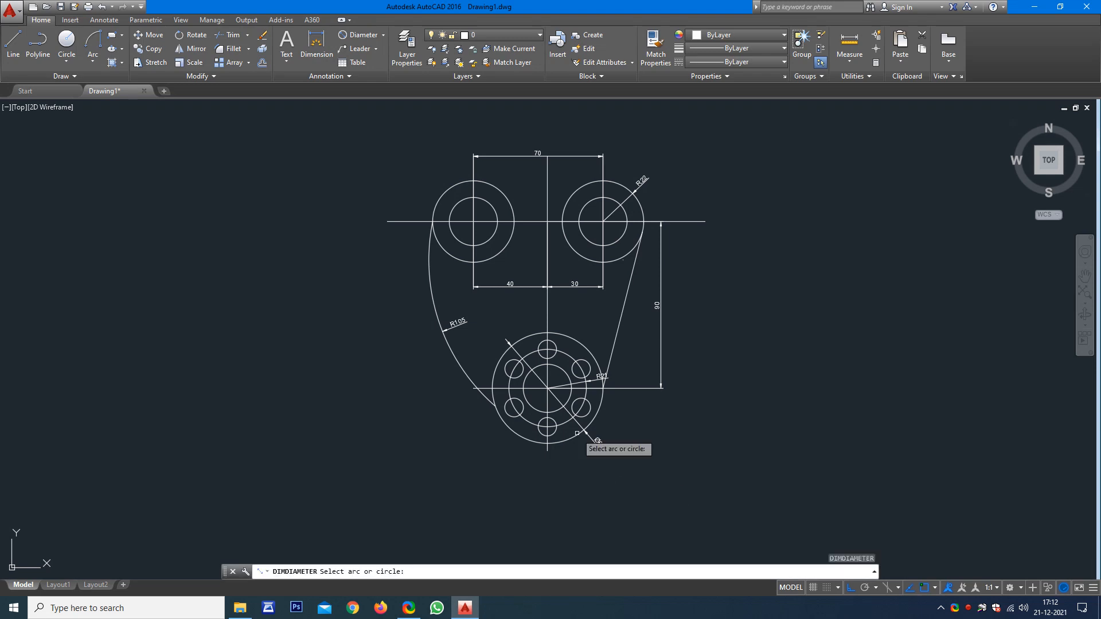
click(530, 405)
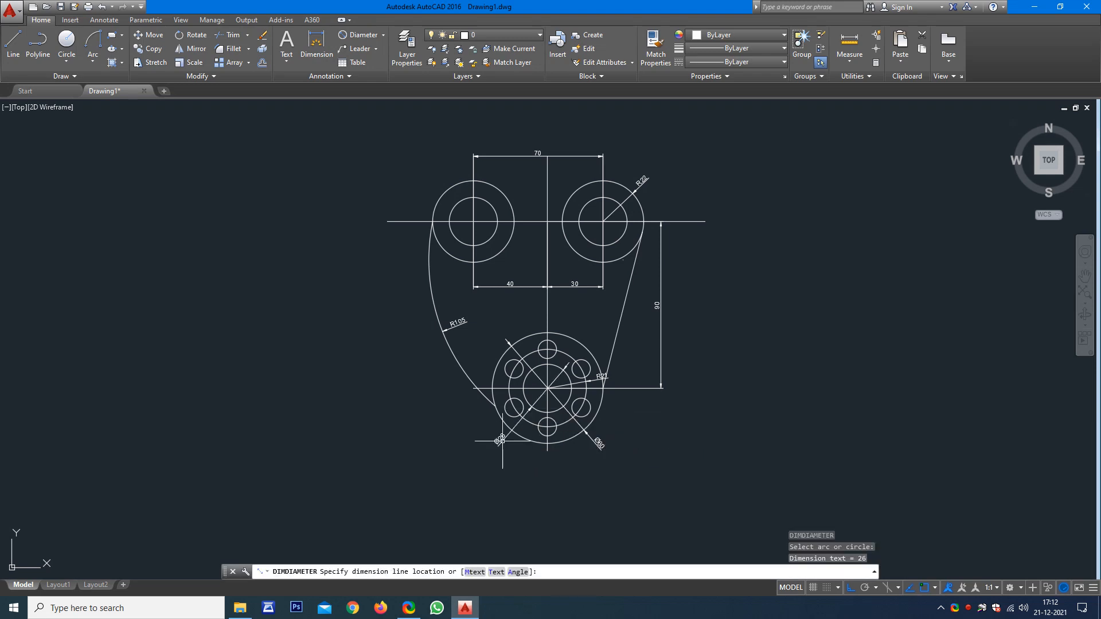
click(502, 441)
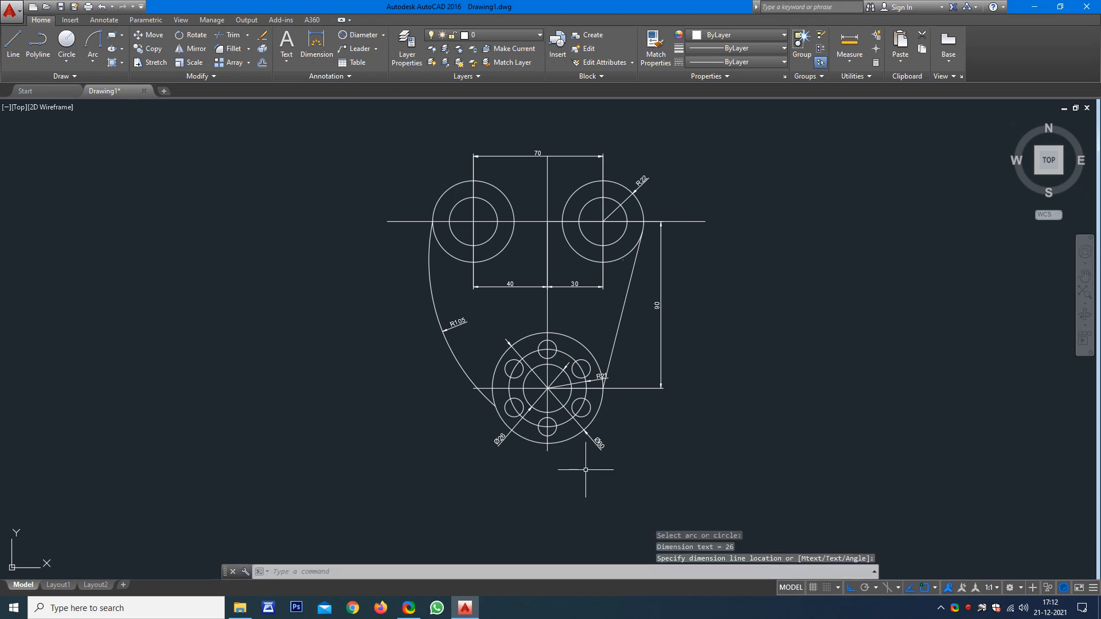
- Add a diameter dimension to the topmost of the six small hub holes, with its text above right of the hole
scroll(497, 447, up, 4)
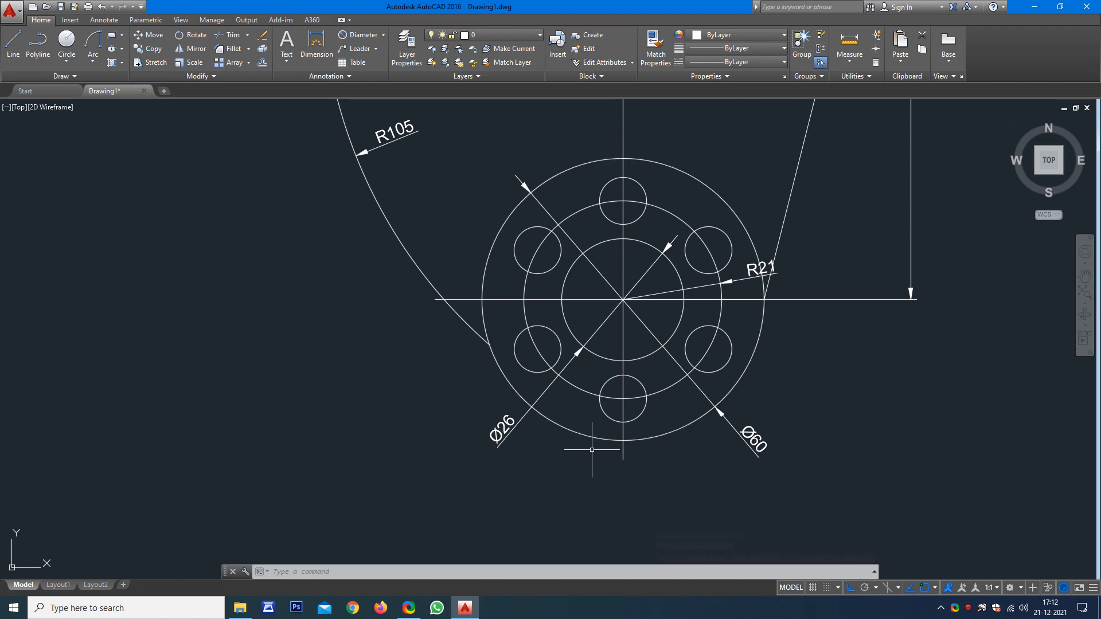
scroll(592, 451, down, 2)
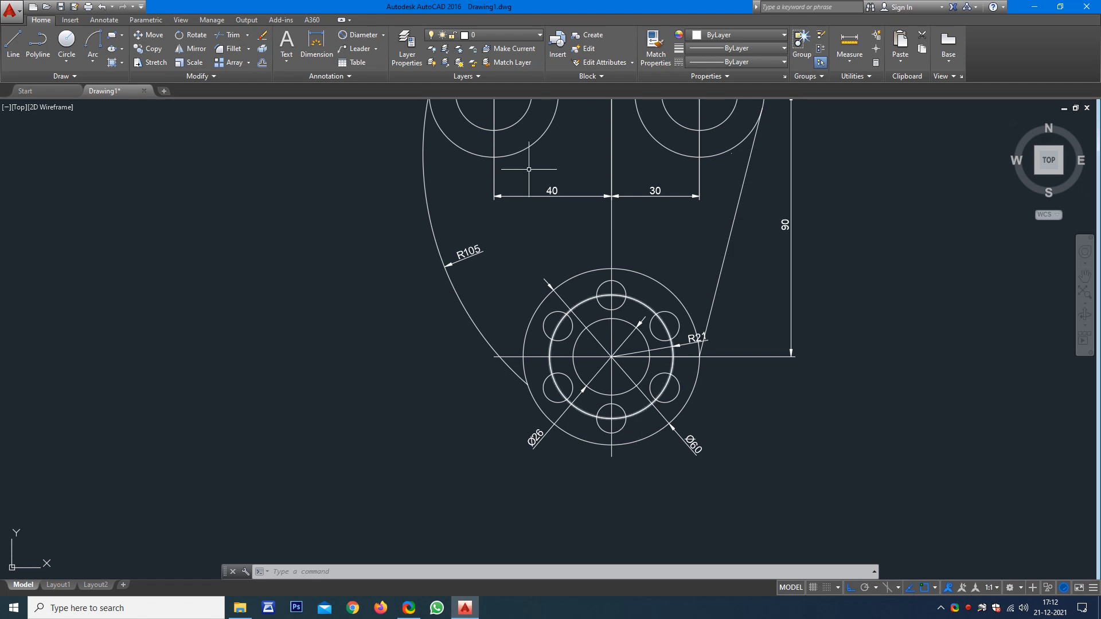
key(Return)
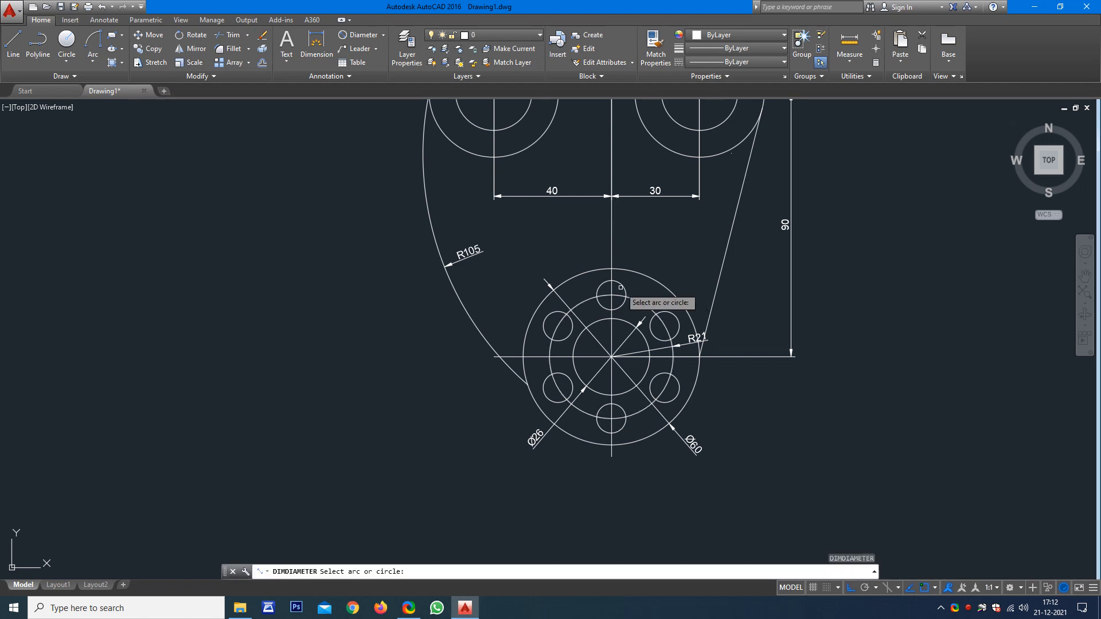
click(623, 285)
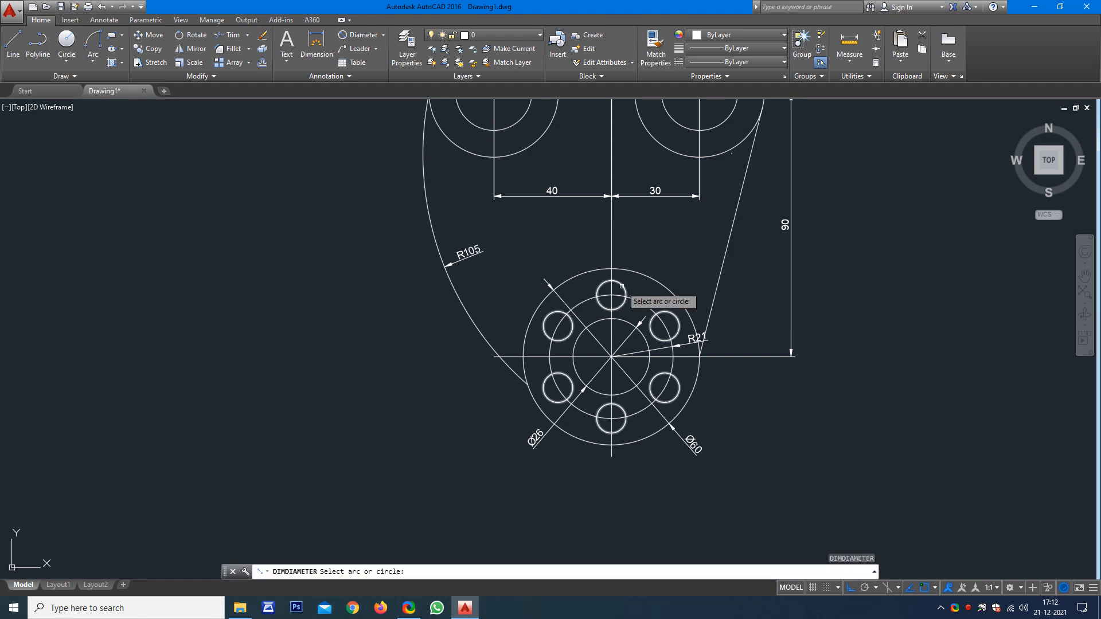
click(646, 263)
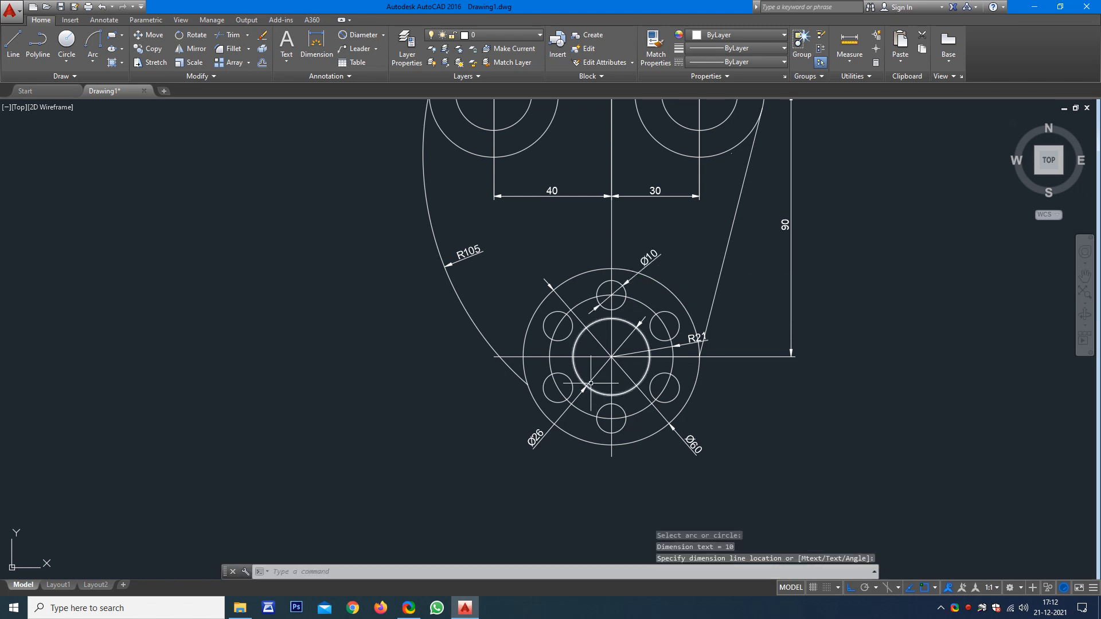
- Fillet the outer circles of the two upper pairs with a radius of 23, joining their facing upper sides
middle_drag(585, 273, 580, 428)
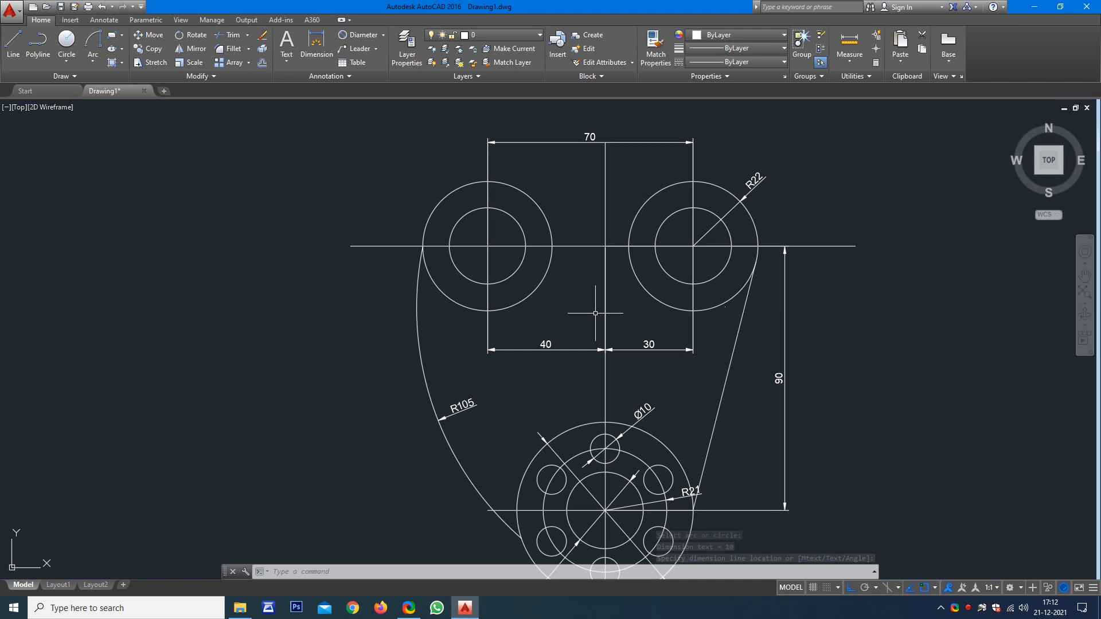
text(f)
key(Return)
text(r)
key(Return)
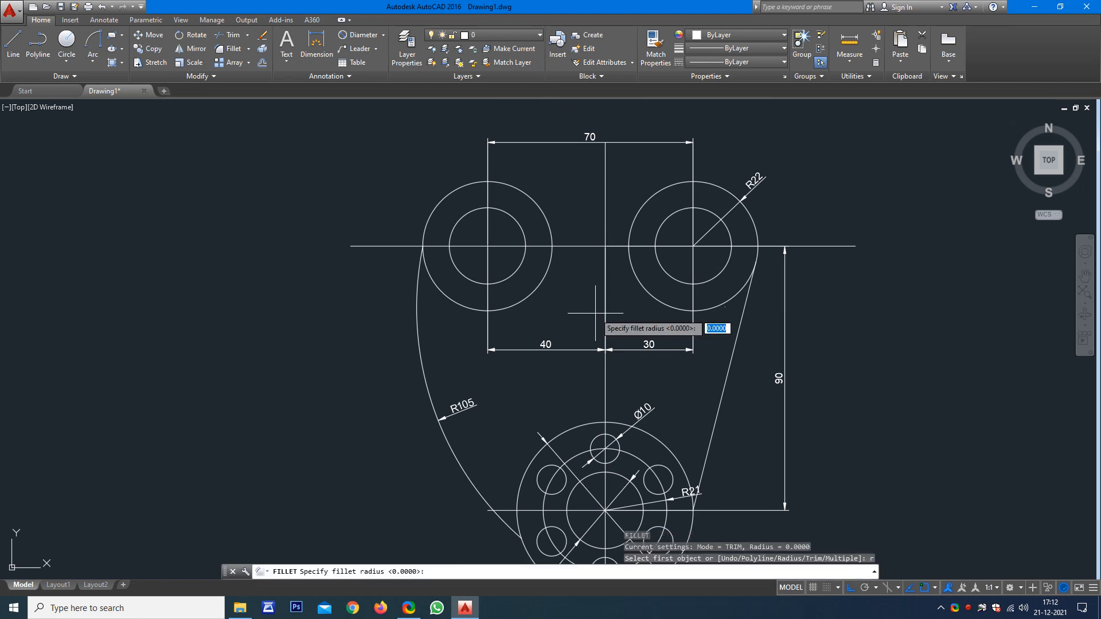
text(23)
key(Return)
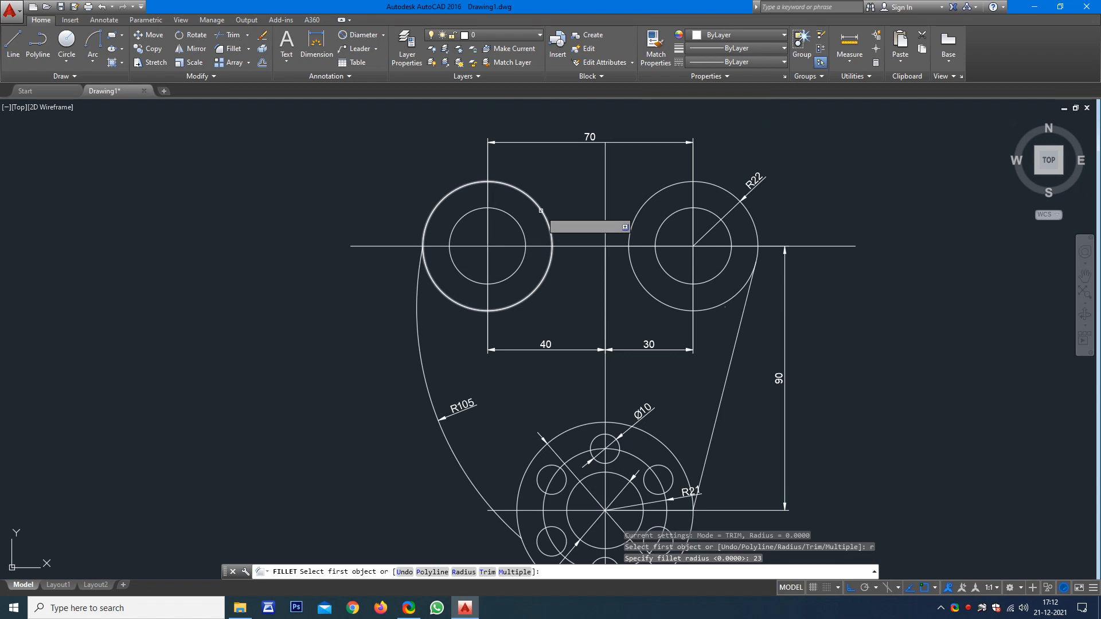
click(541, 210)
click(631, 230)
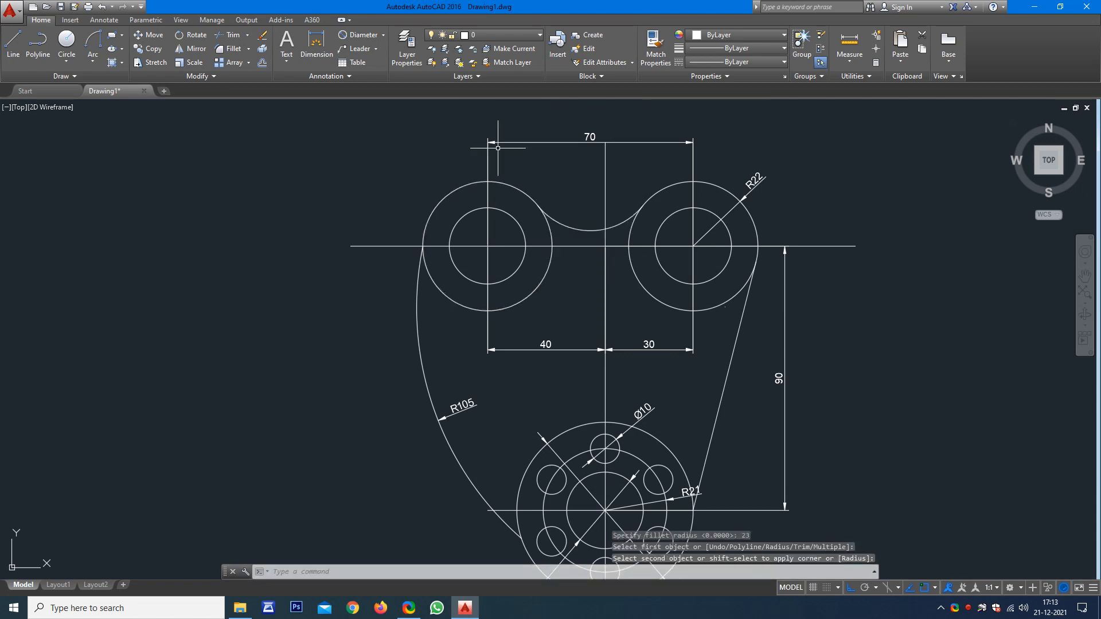
- Add a radius dimension to the fillet arc between the two upper outer circles, with its text above the arc
click(385, 35)
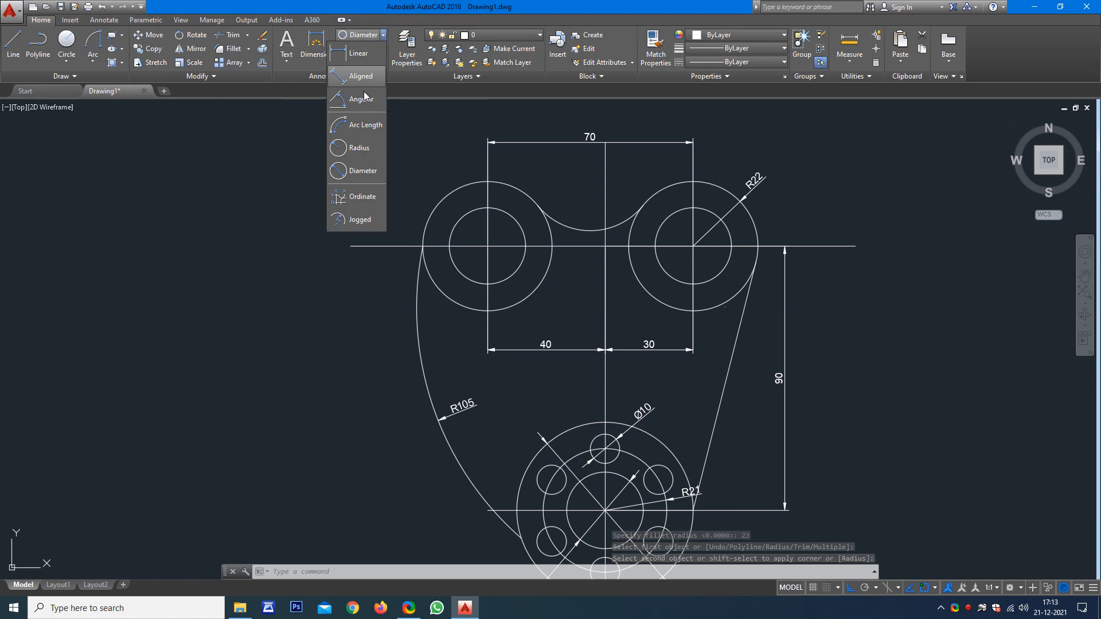
click(361, 148)
click(557, 222)
click(569, 202)
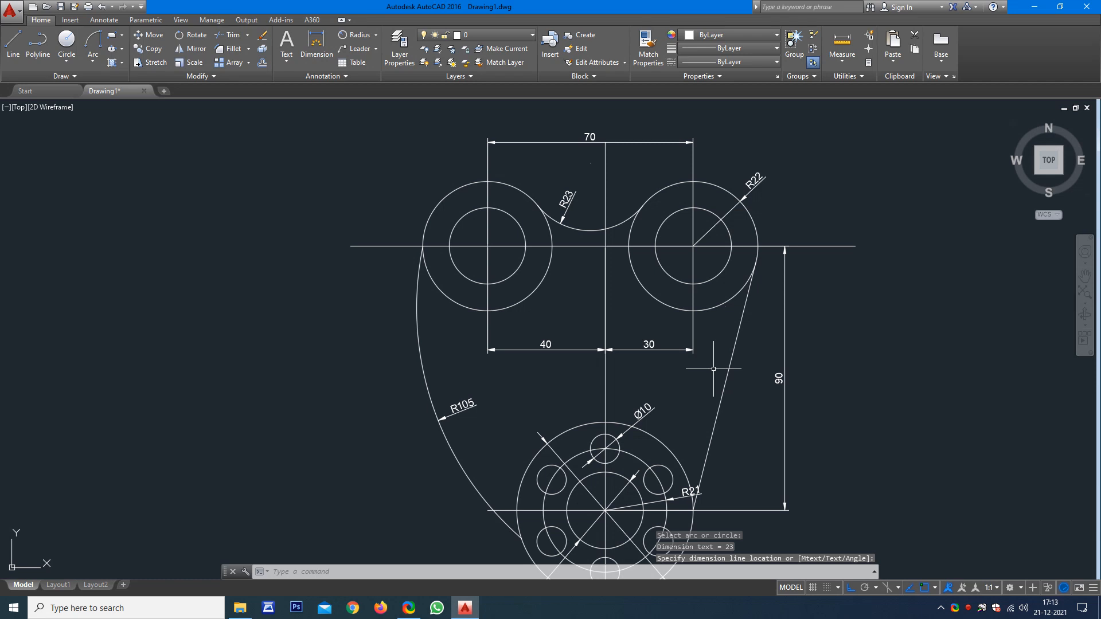
scroll(714, 369, down, 2)
middle_drag(688, 346, 589, 302)
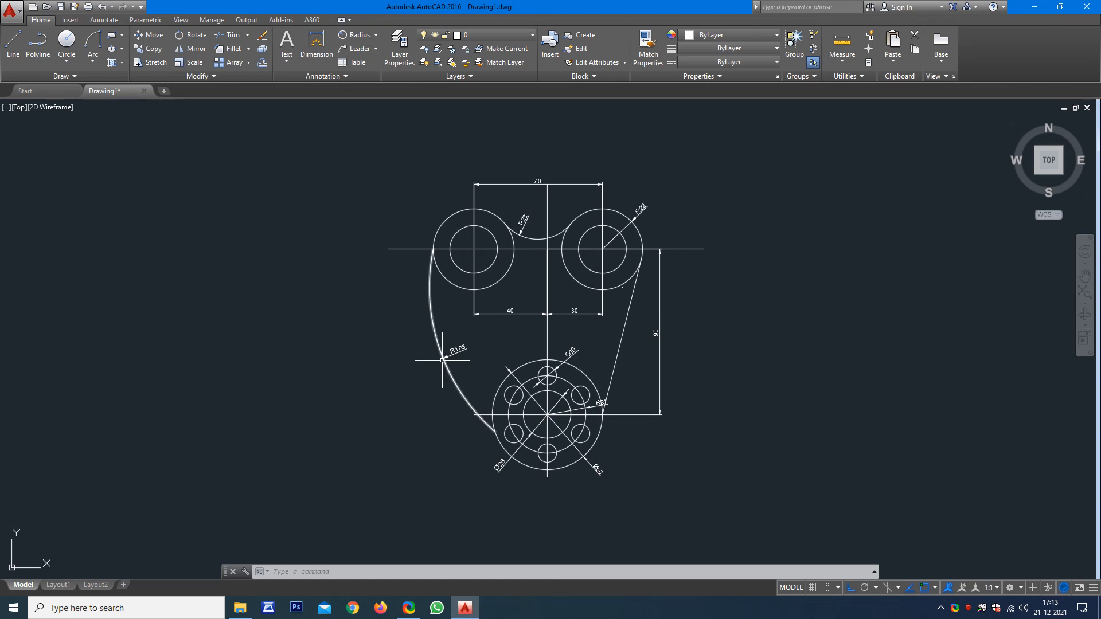
click(90, 62)
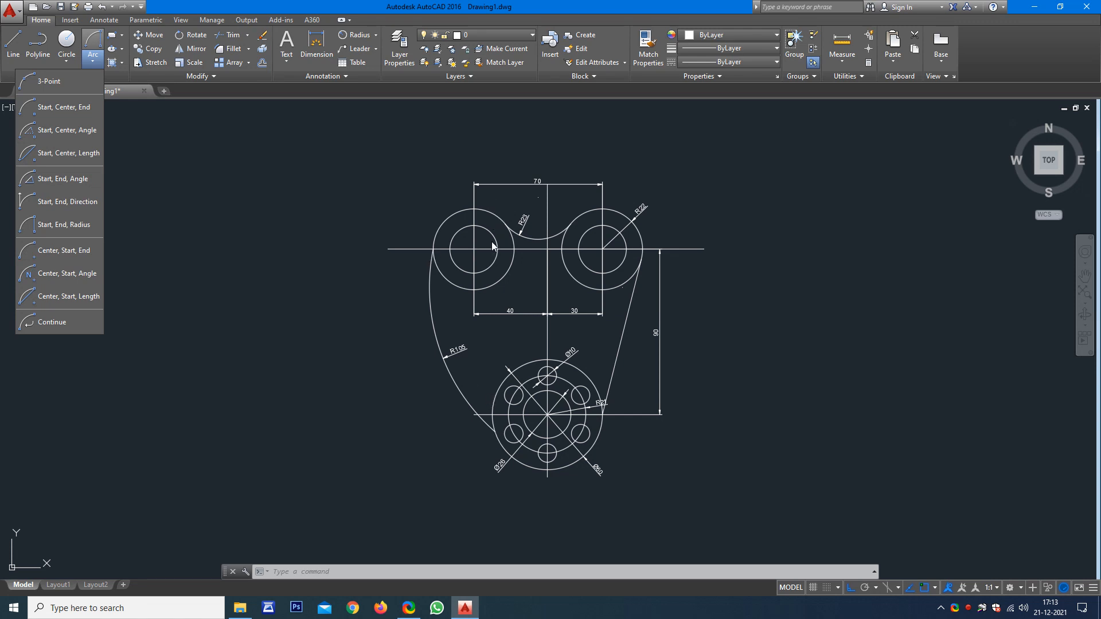
click(675, 4)
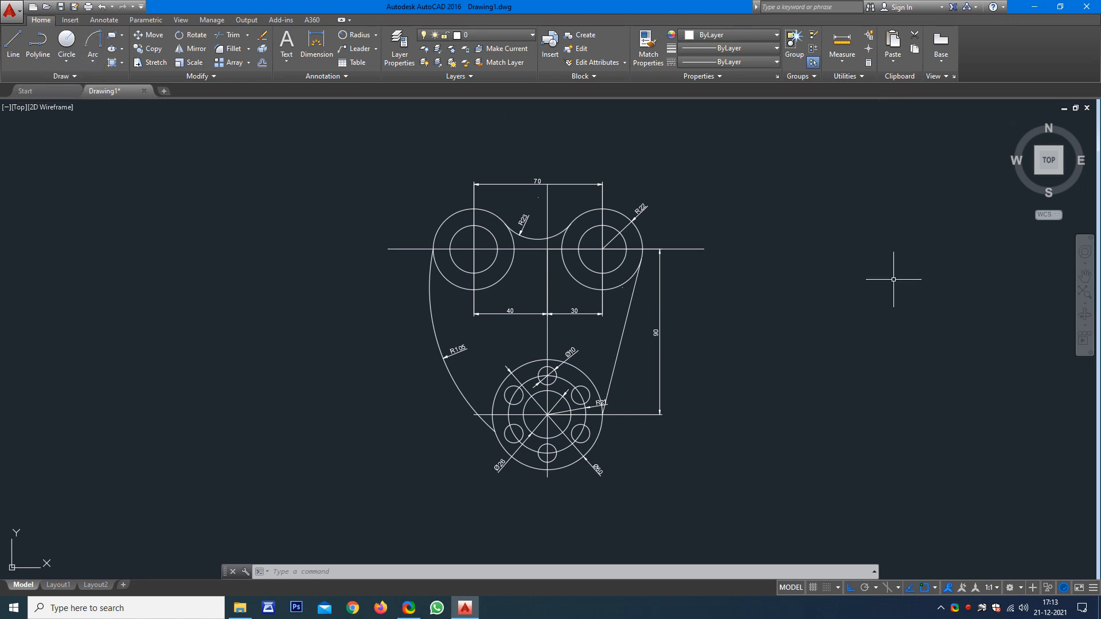